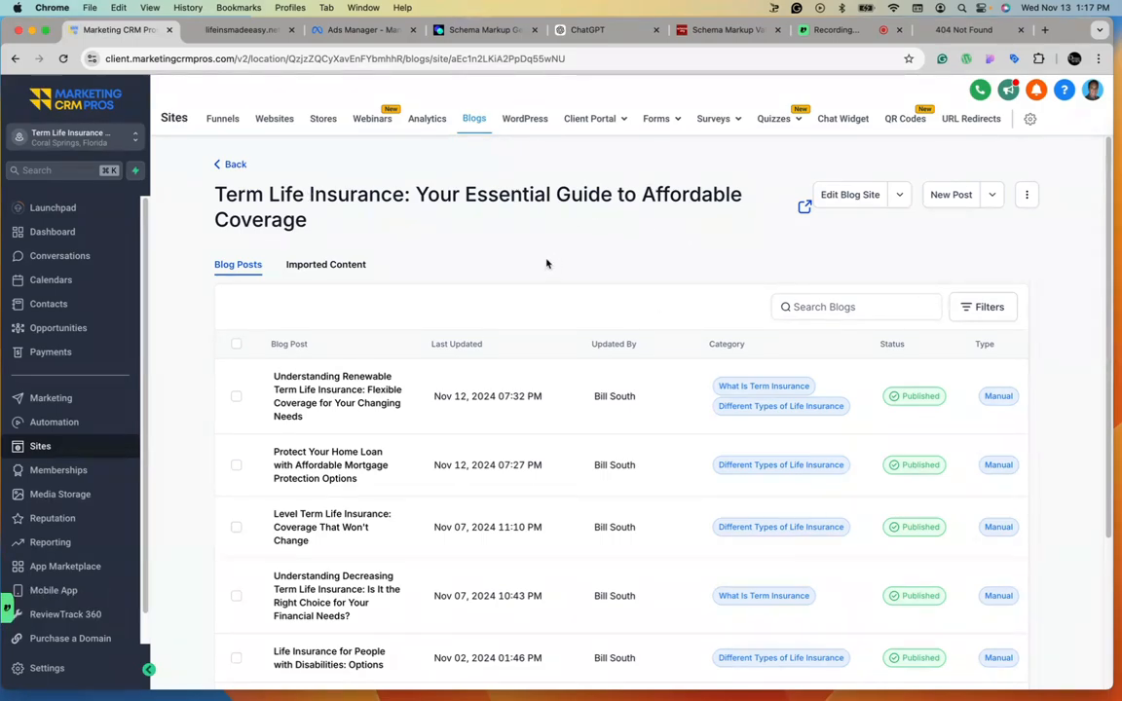
Open the blog site editor for the term life insurance blog.
click(851, 196)
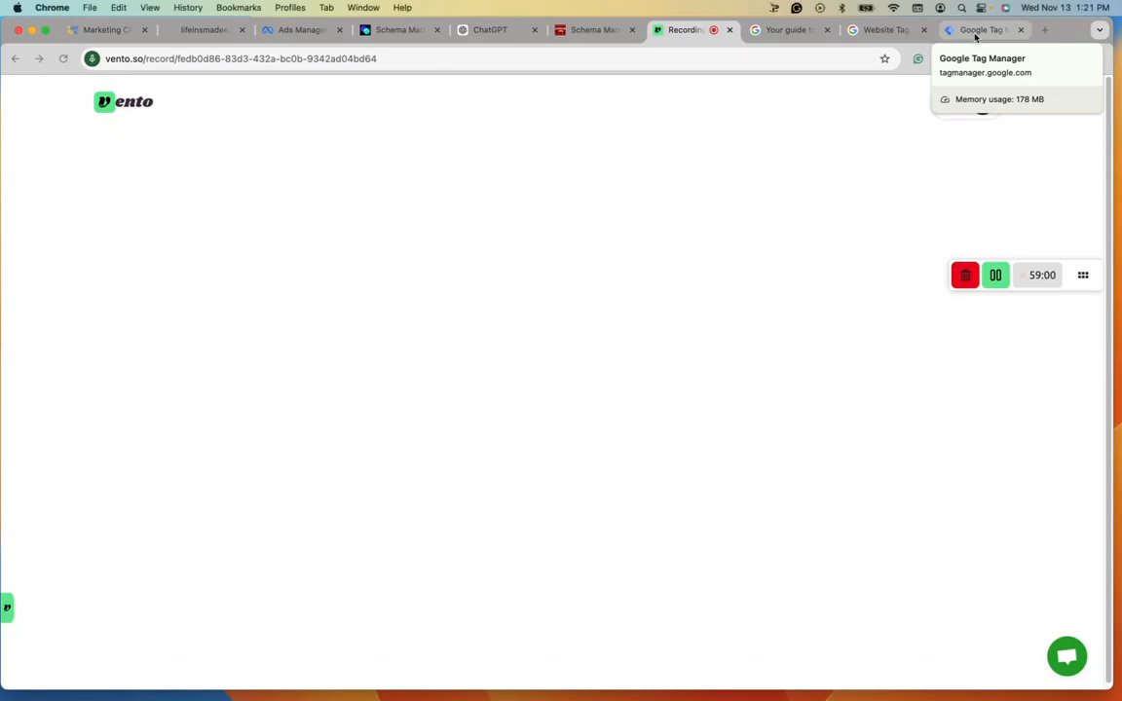
Switch to Tag Manager and name the new account Life Insurance Made Easy Blog.
click(975, 30)
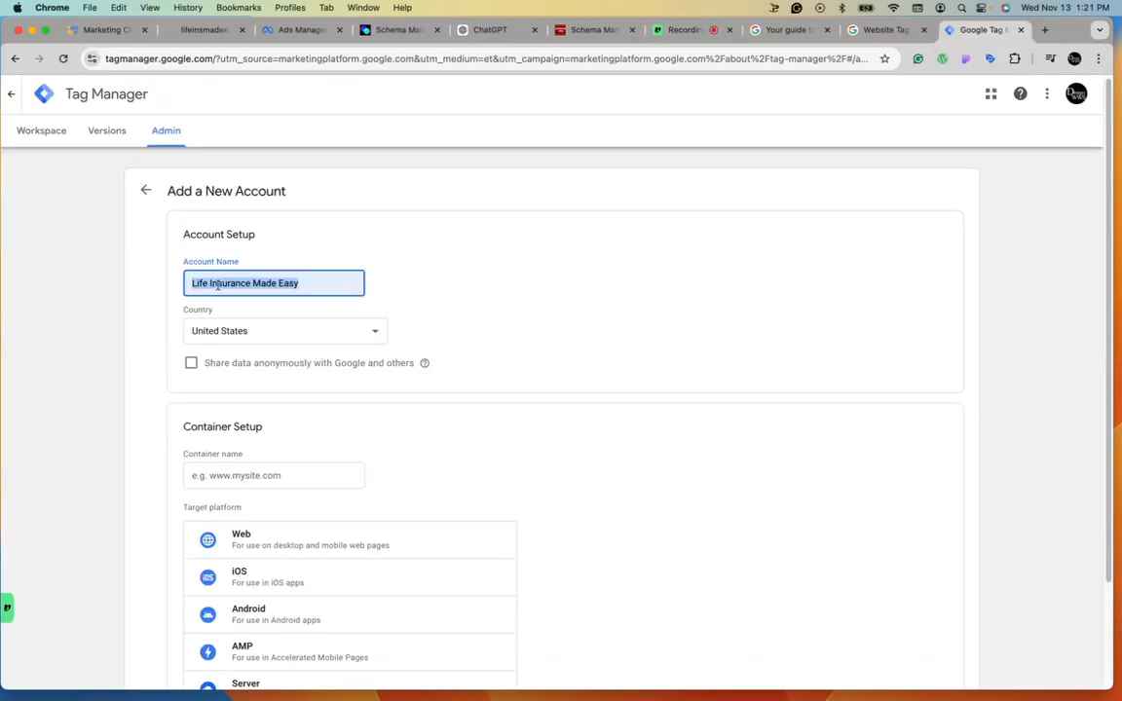
click(317, 285)
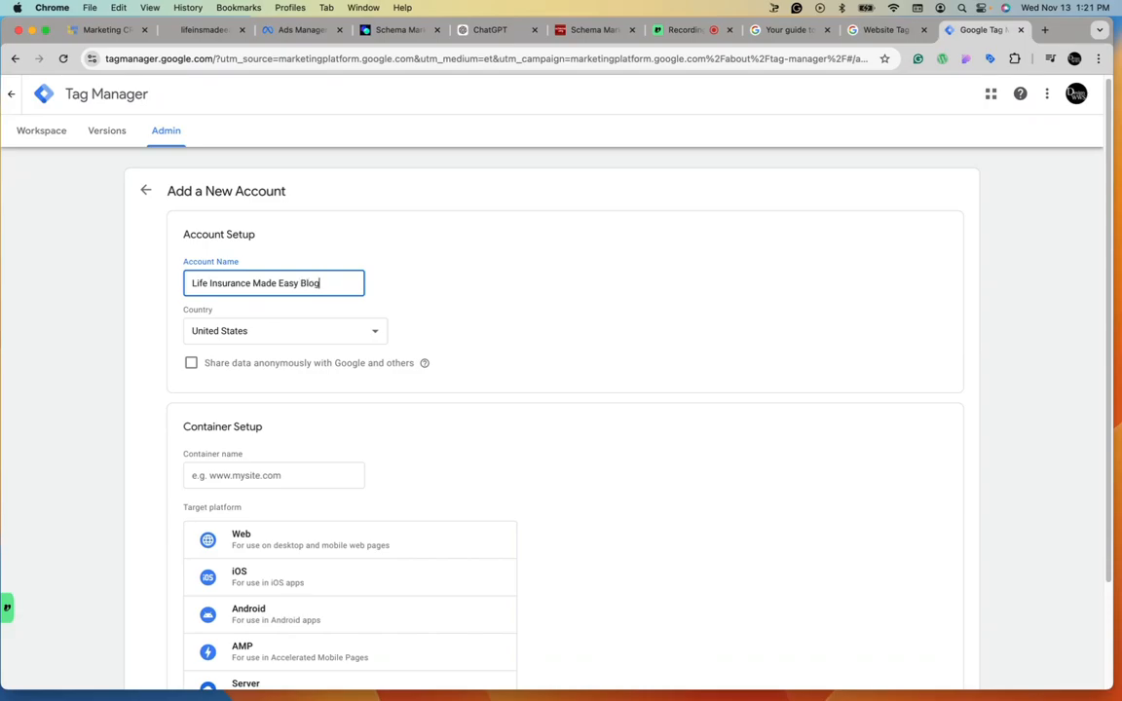
click(548, 333)
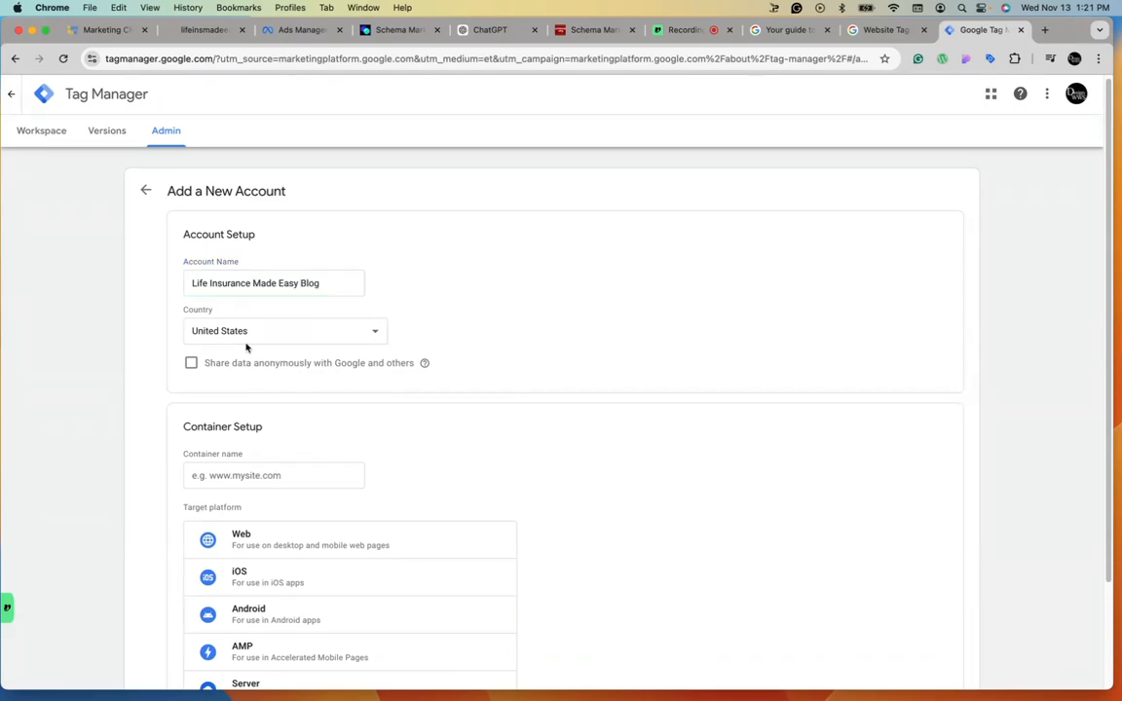
Copy the website's service-areas page URL and paste it as the container name.
click(205, 29)
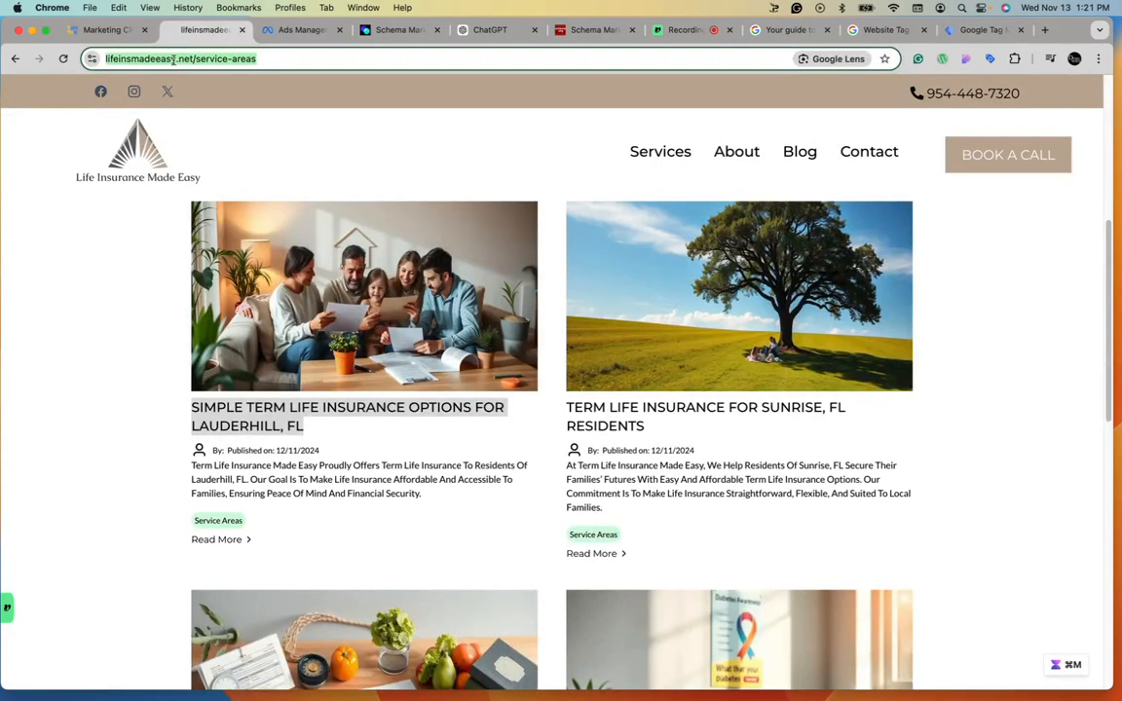
click(176, 59)
click(209, 59)
key(cmd+c)
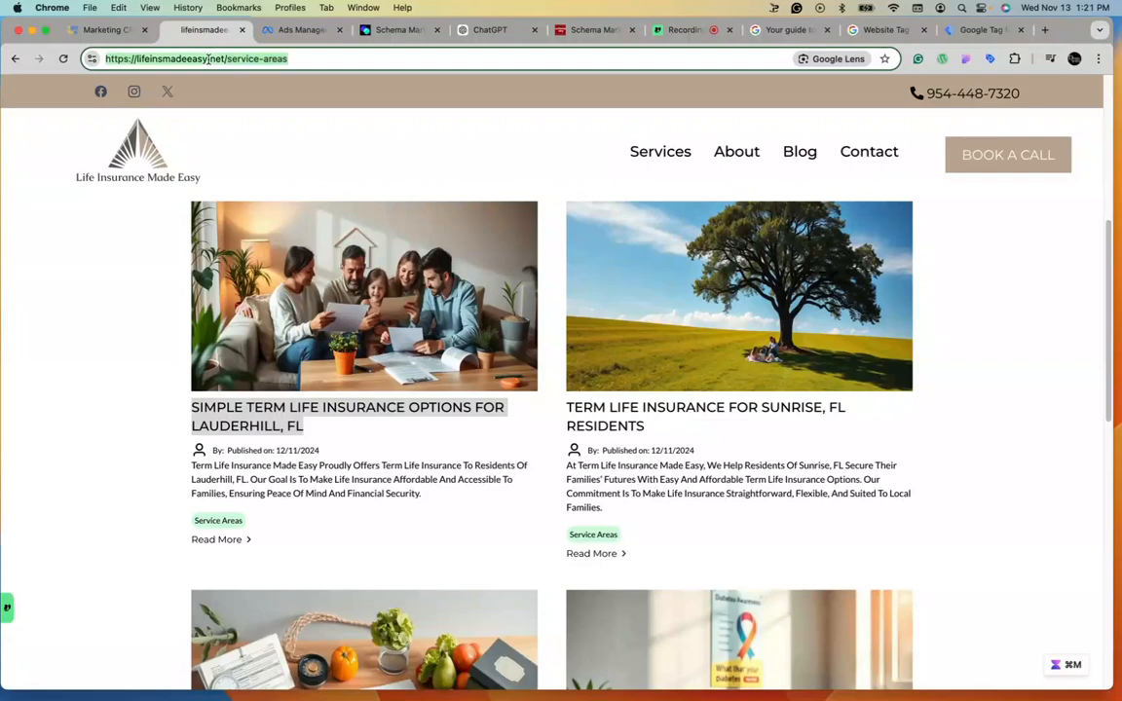
click(982, 29)
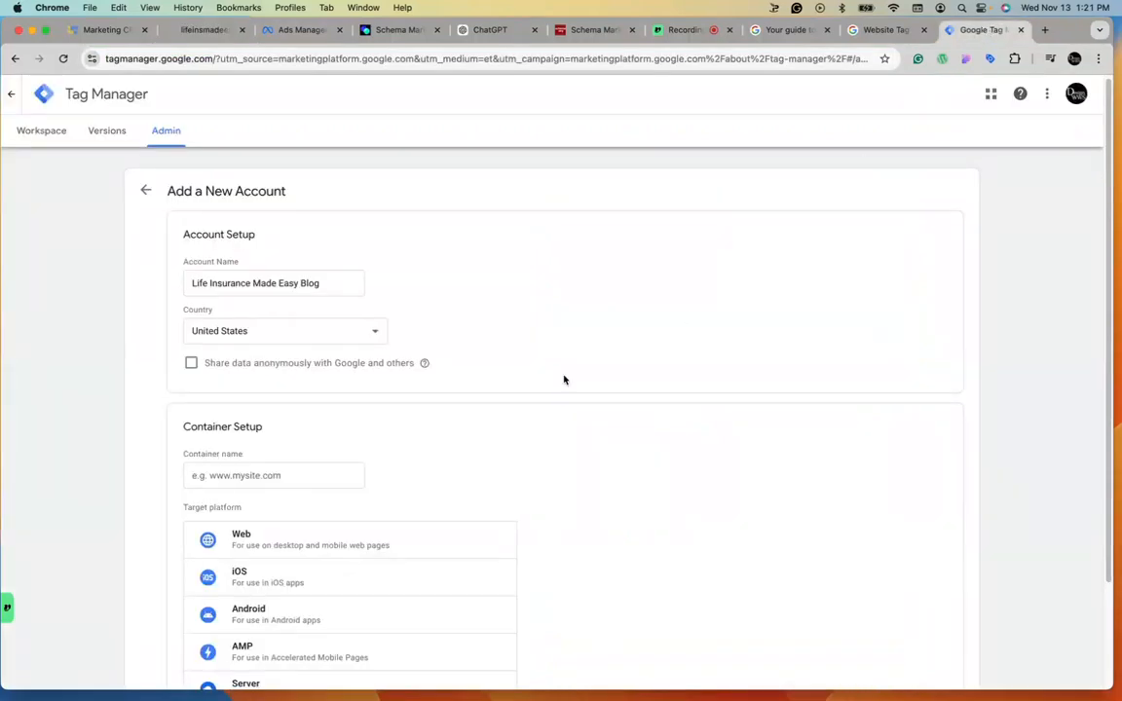
click(267, 477)
key(cmd+v)
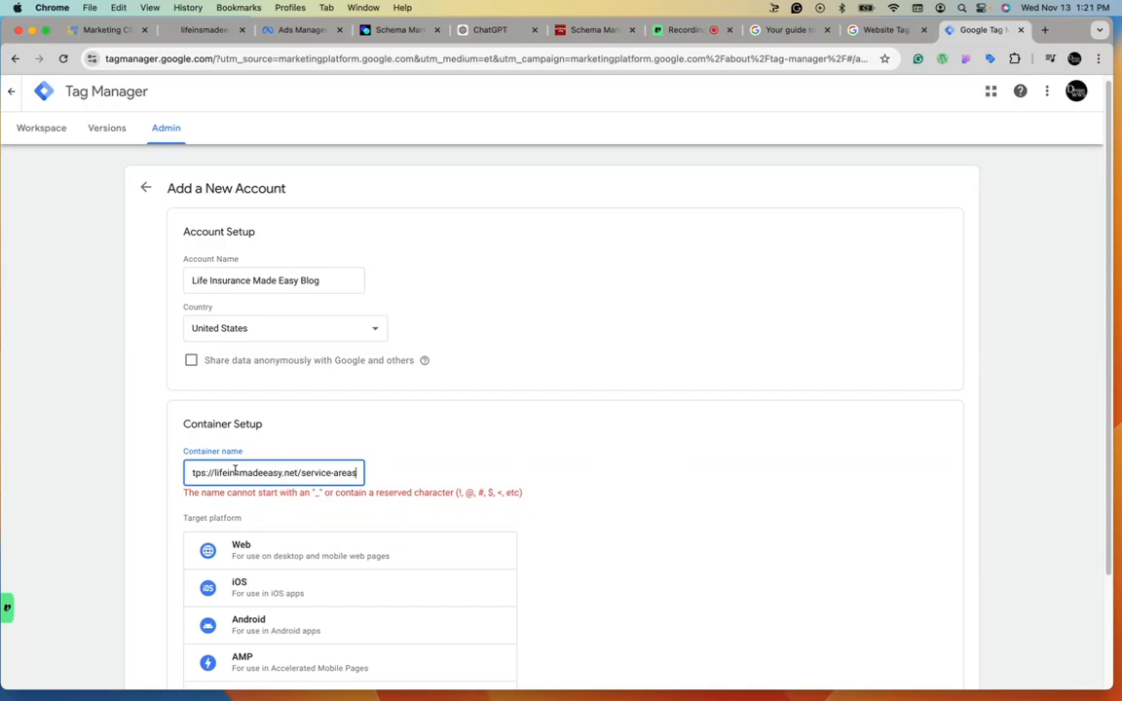
right_click(149, 465)
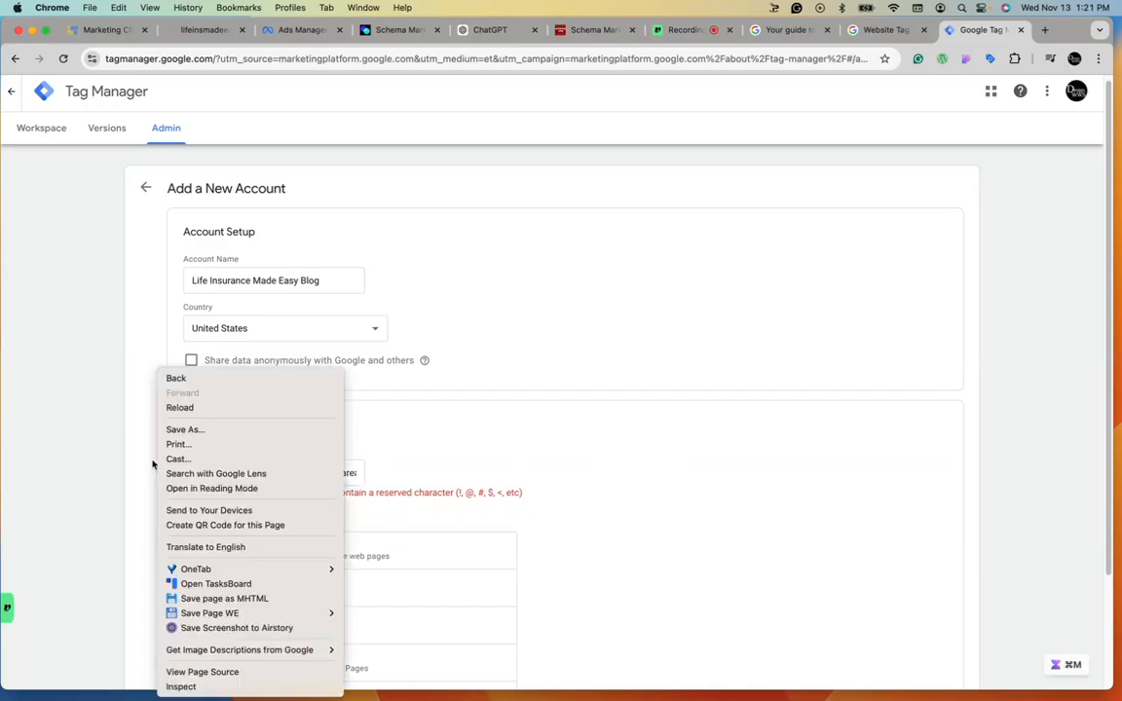
click(374, 464)
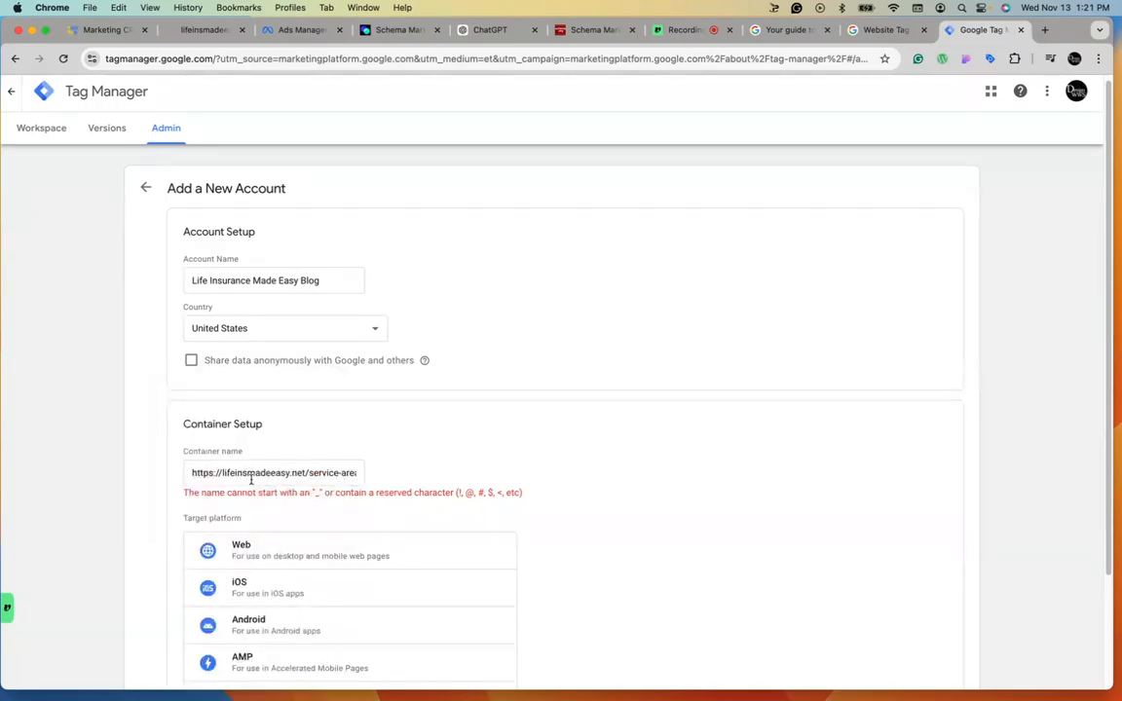
drag(224, 474, 144, 463)
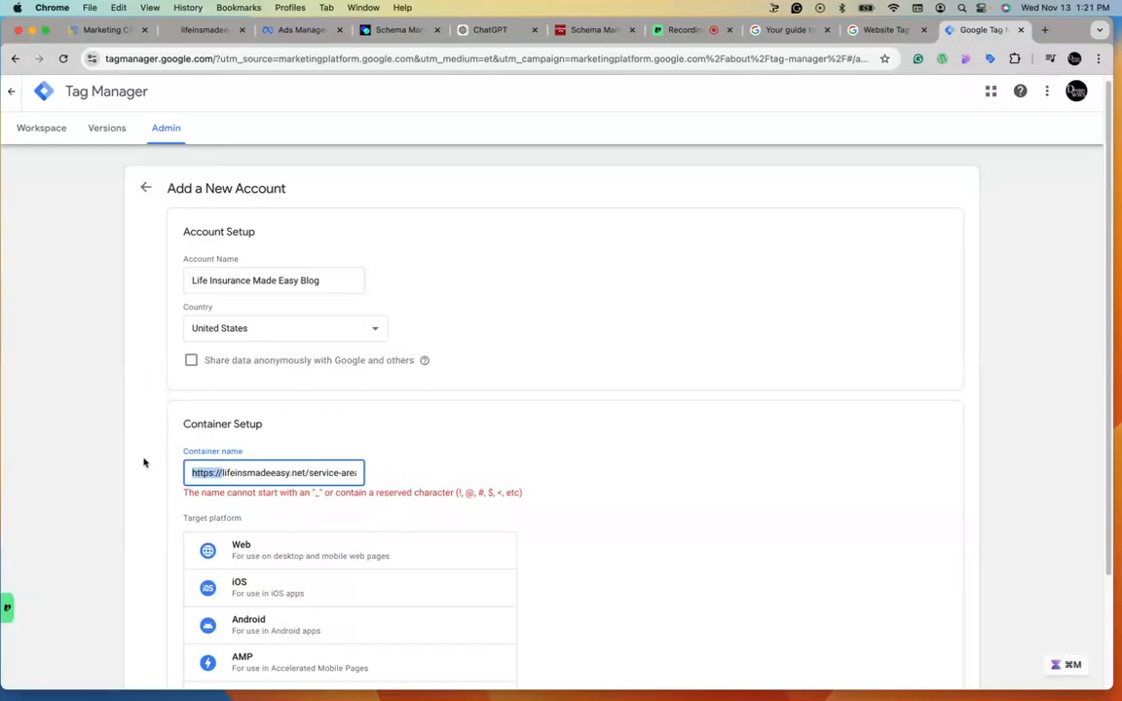
key(BackSpace)
Choose Web as the target platform, create the account and container, and accept the Tag Manager terms of service.
scroll(526, 456, down, 3)
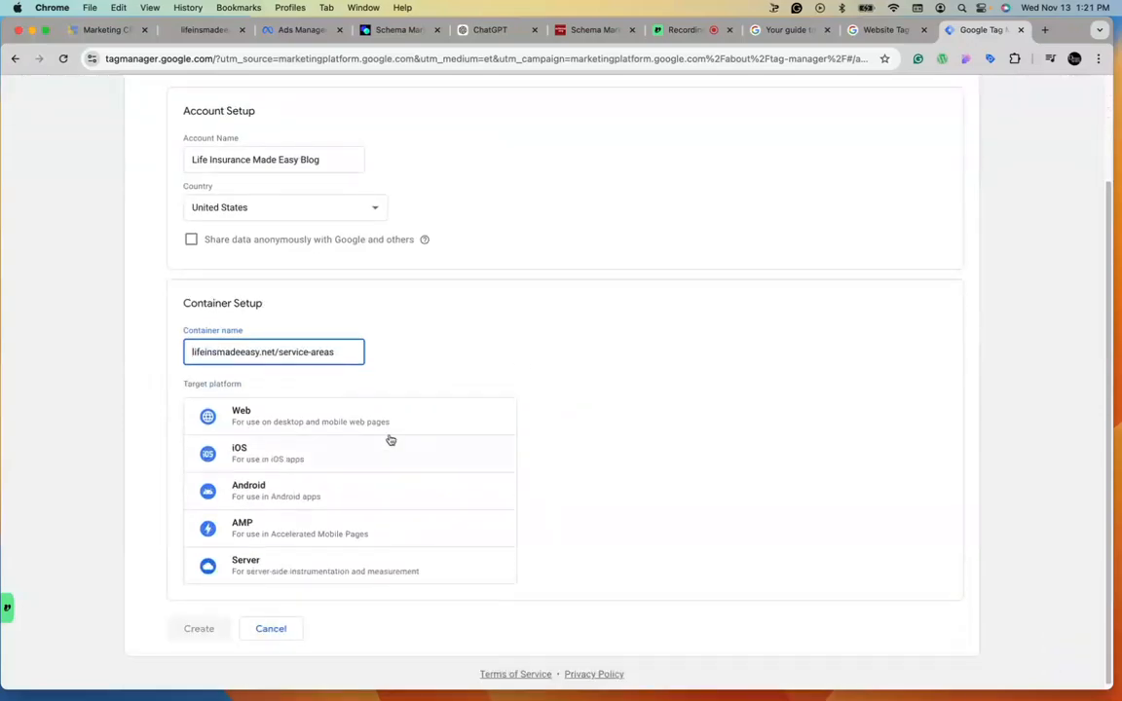
click(395, 417)
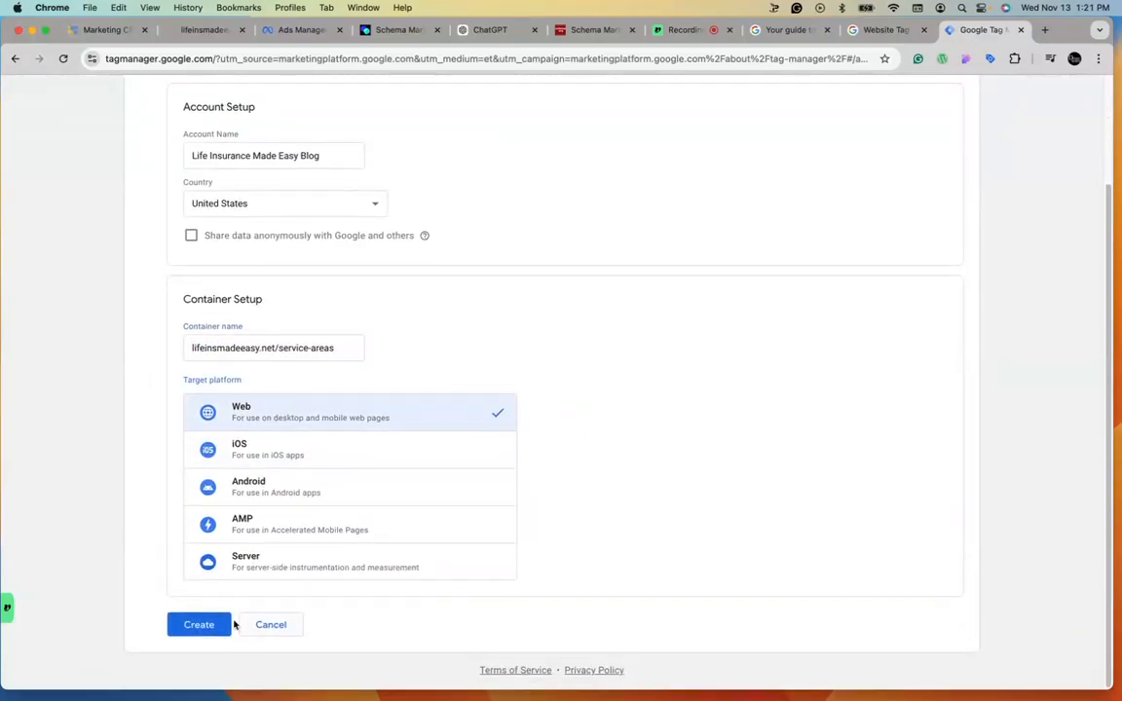
click(198, 628)
click(1021, 96)
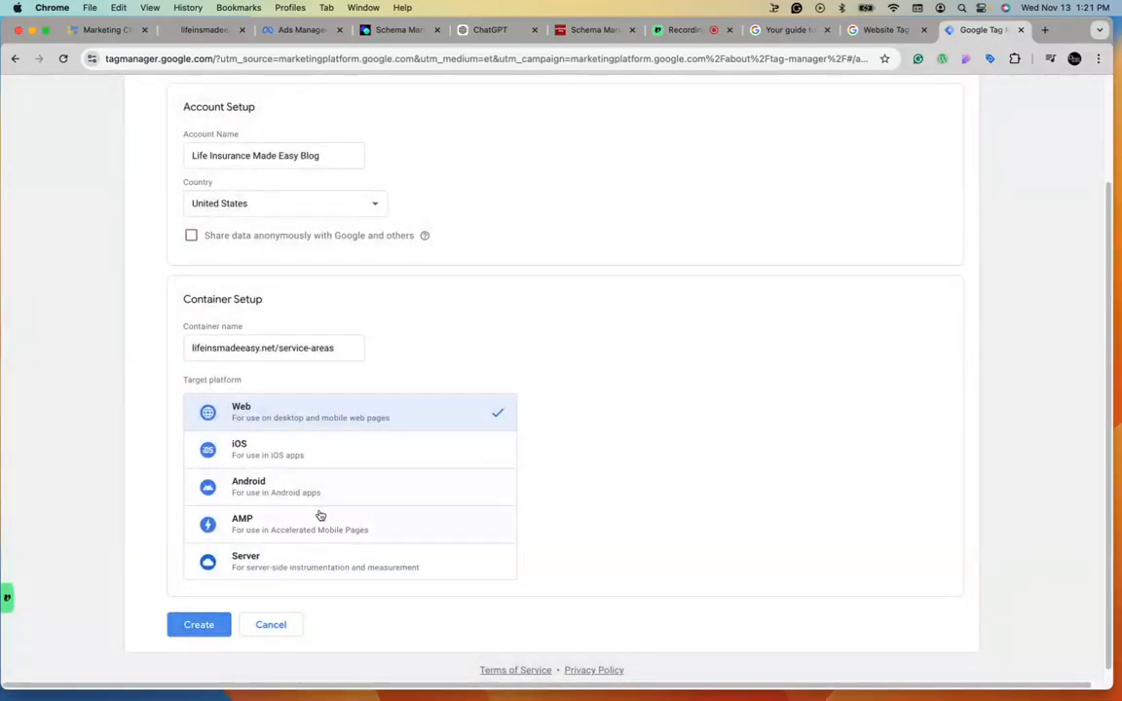
click(199, 627)
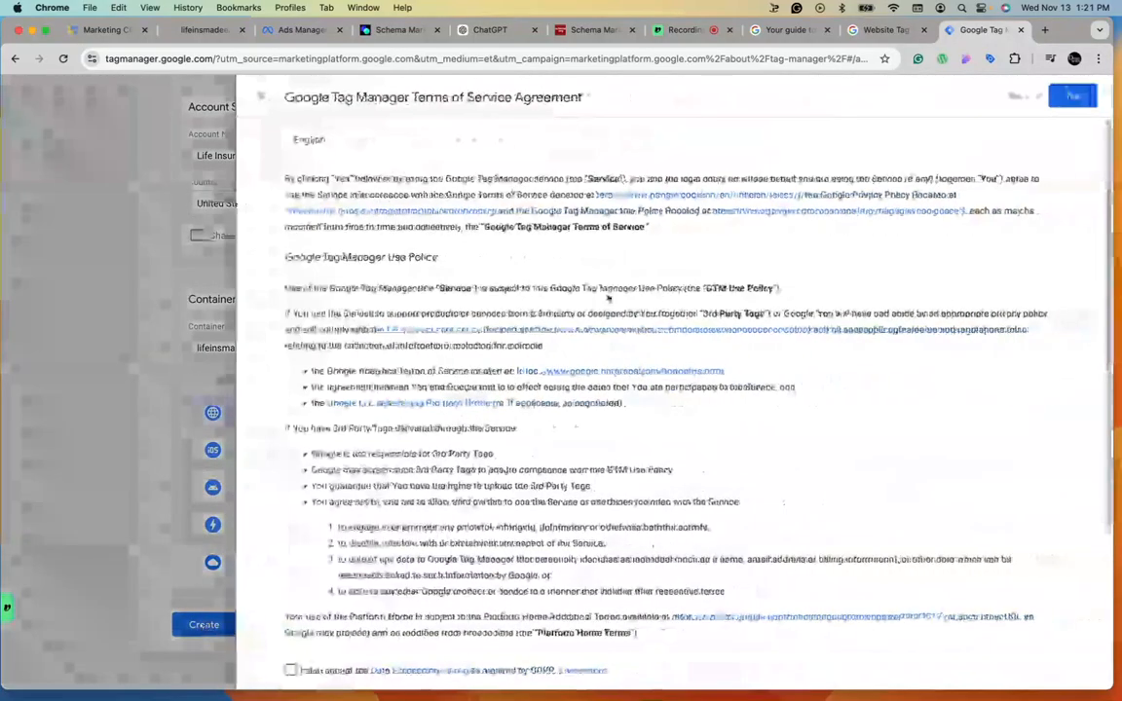
scroll(812, 348, down, 3)
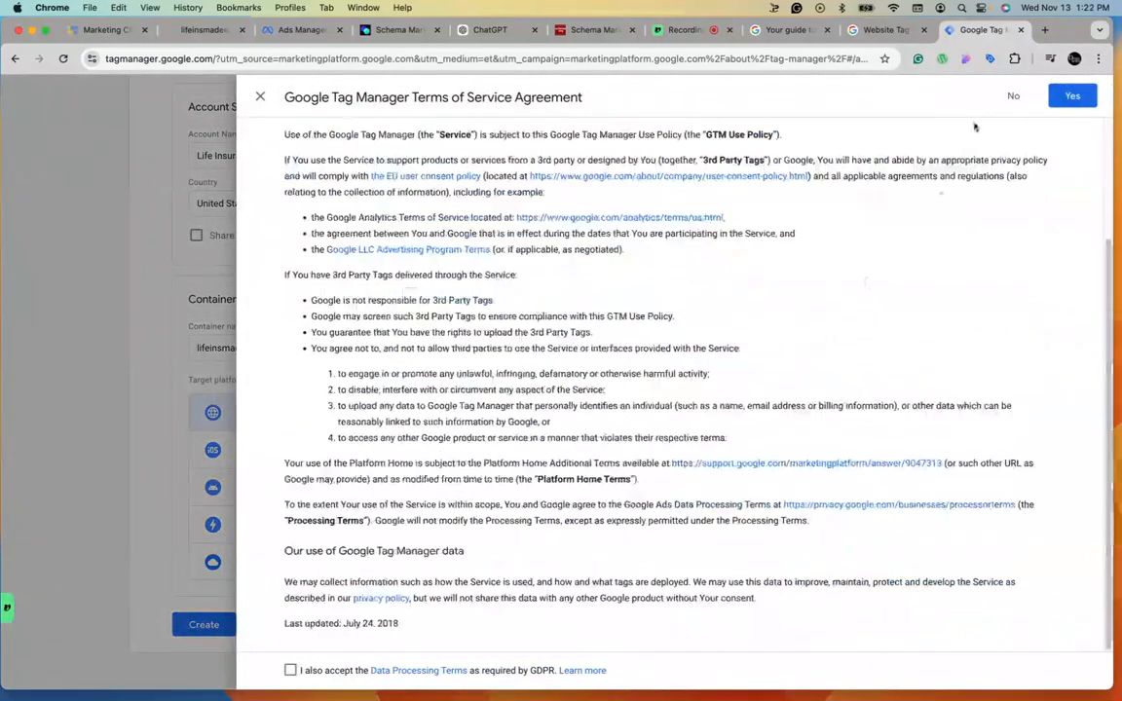
click(1070, 95)
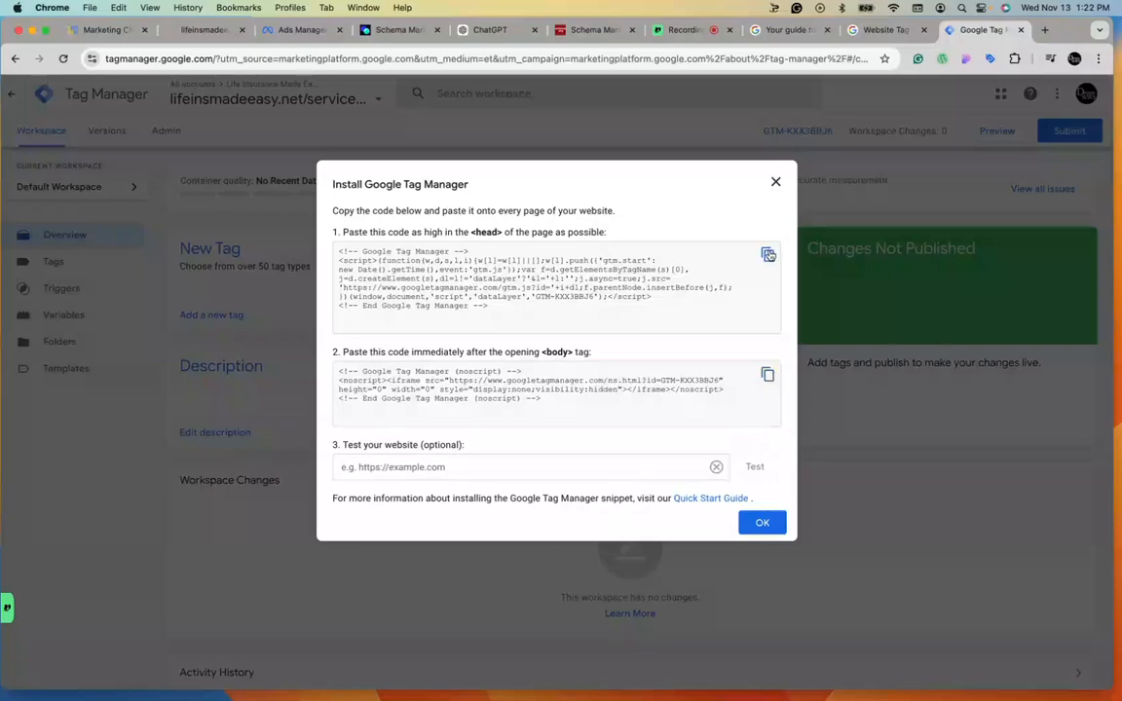
Copy the head installation code snippet and return to the marketing CRM tab.
click(768, 255)
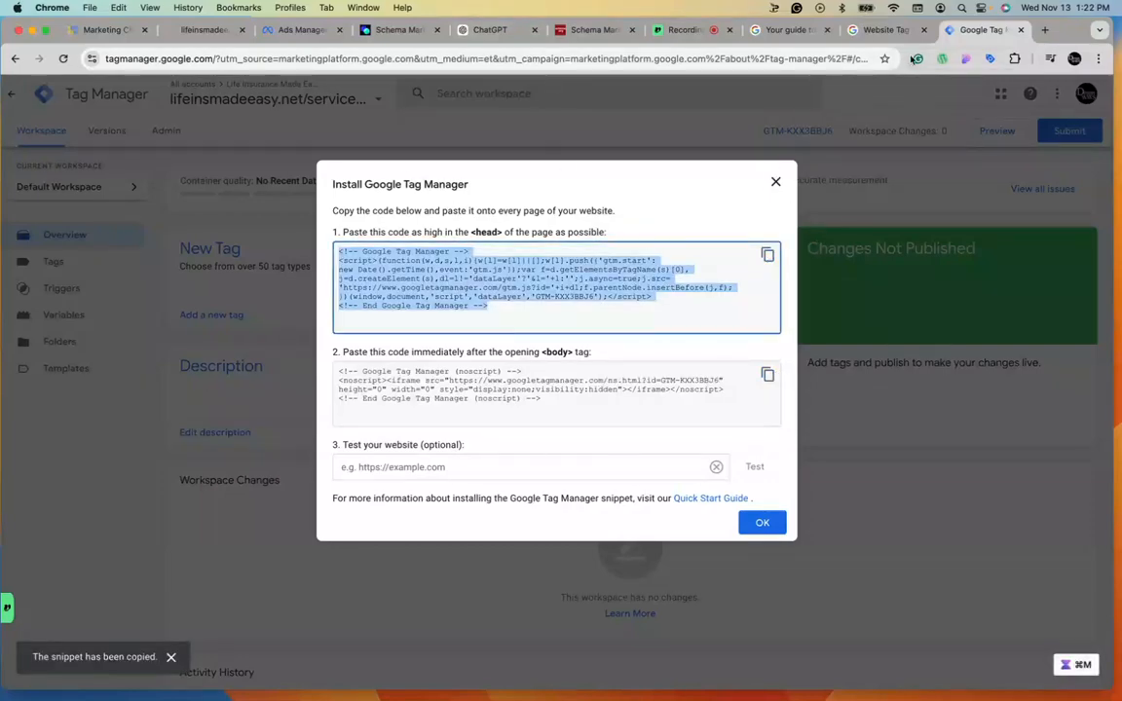
click(279, 31)
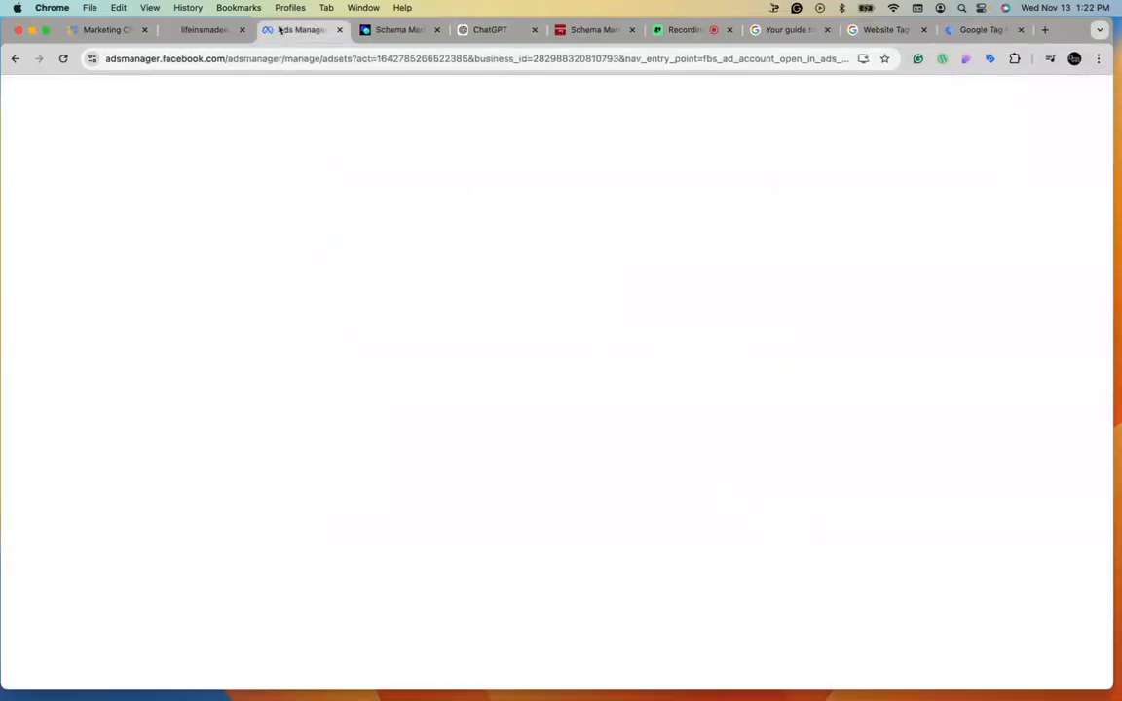
click(225, 33)
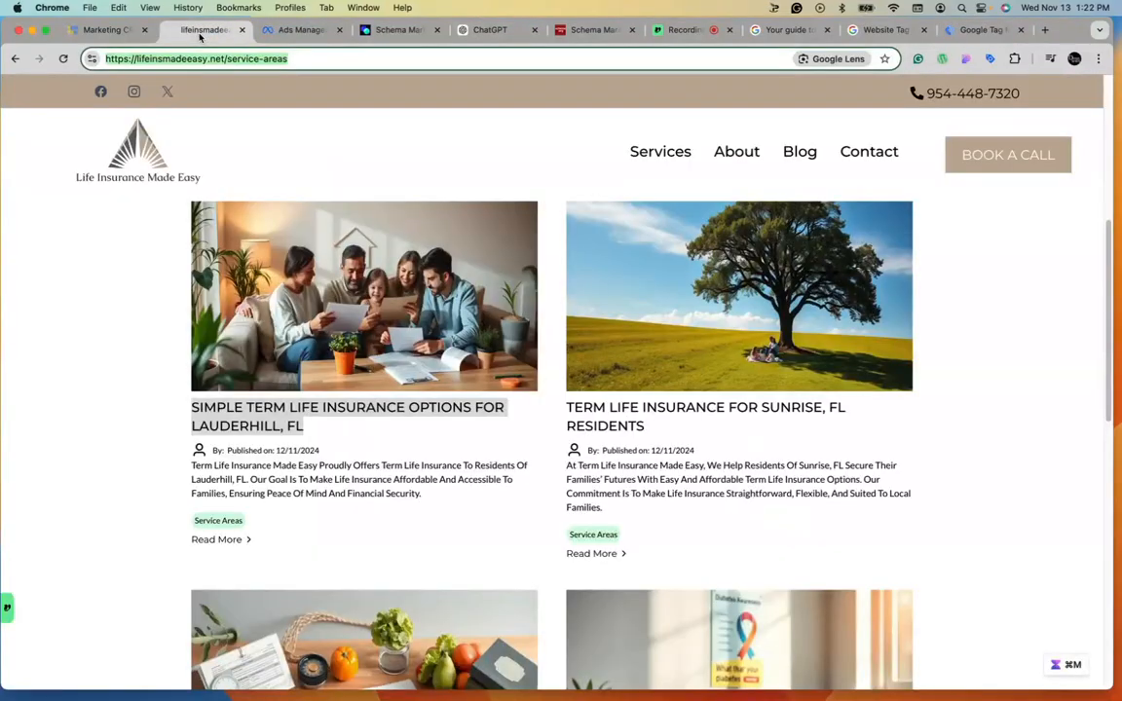
click(102, 30)
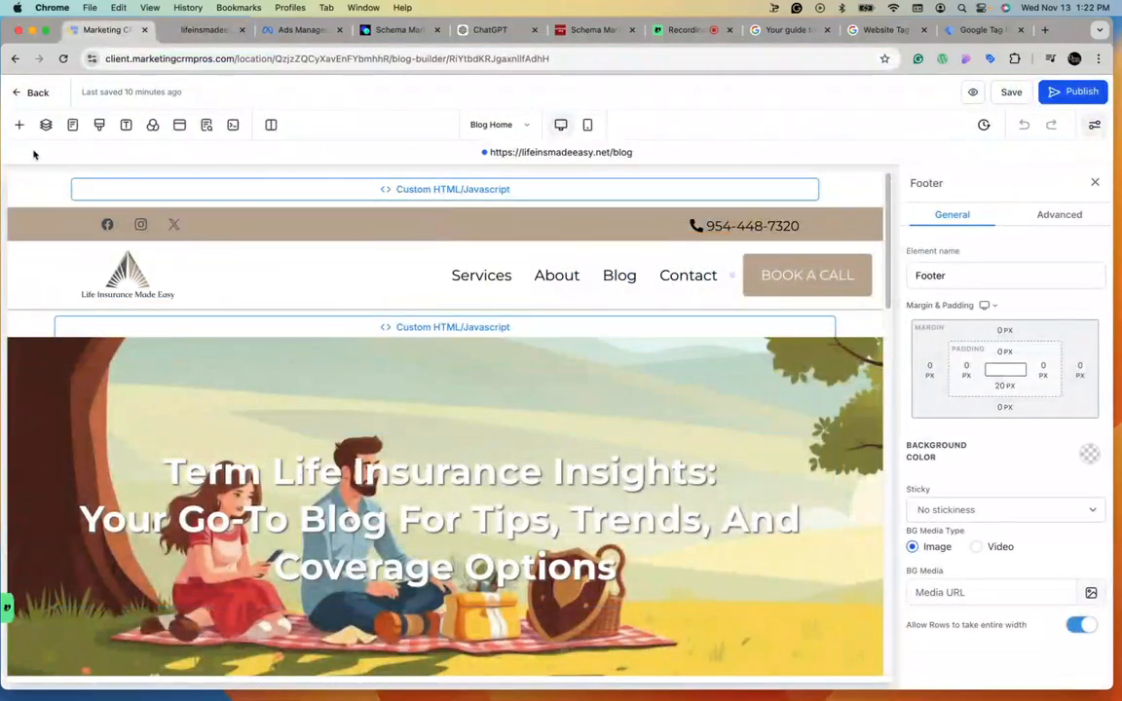
Go back to the blogs list and open the Service Areas blog site in the blog editor.
click(16, 91)
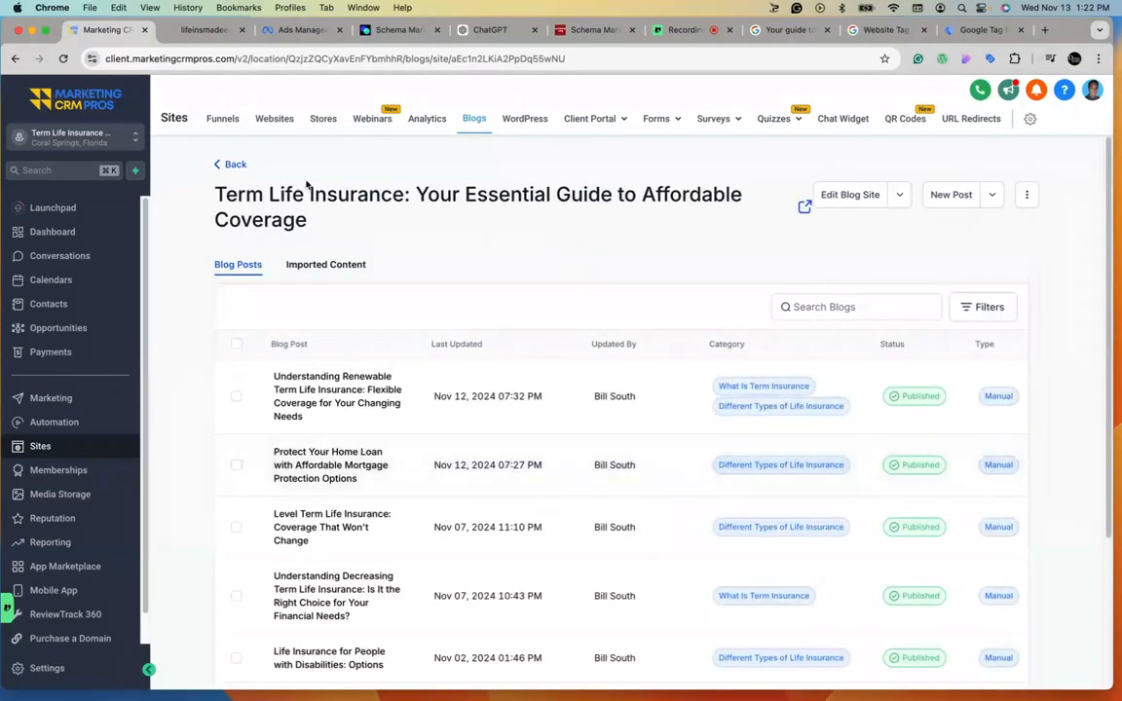
click(231, 165)
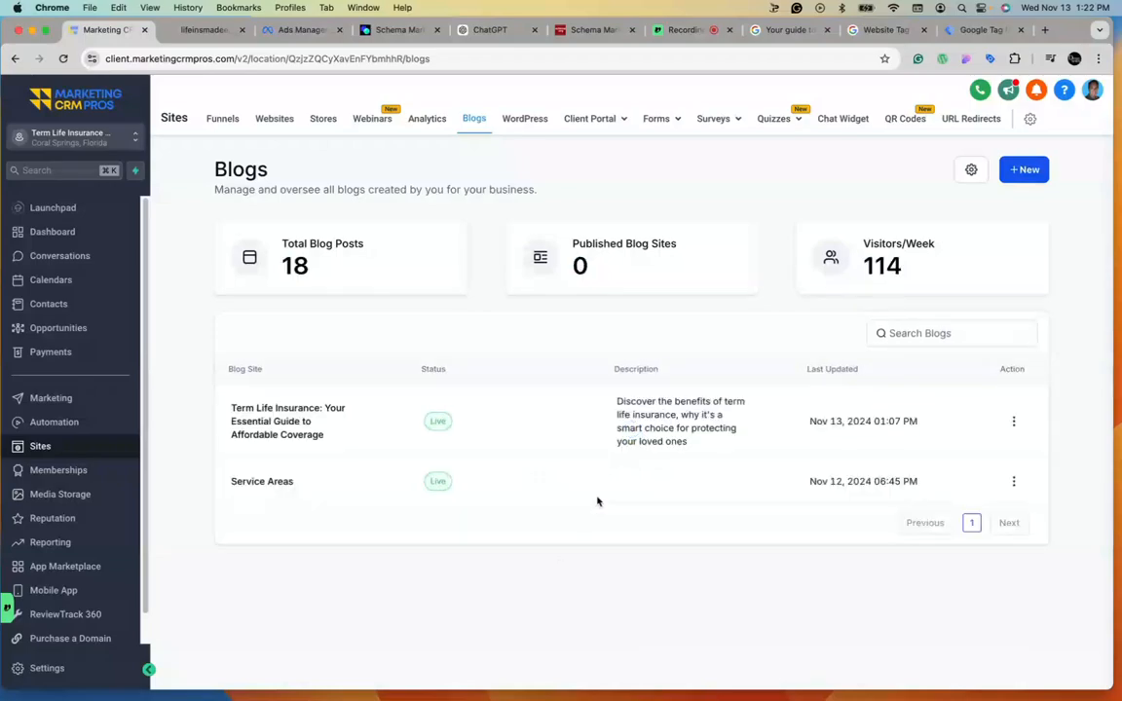
click(1013, 481)
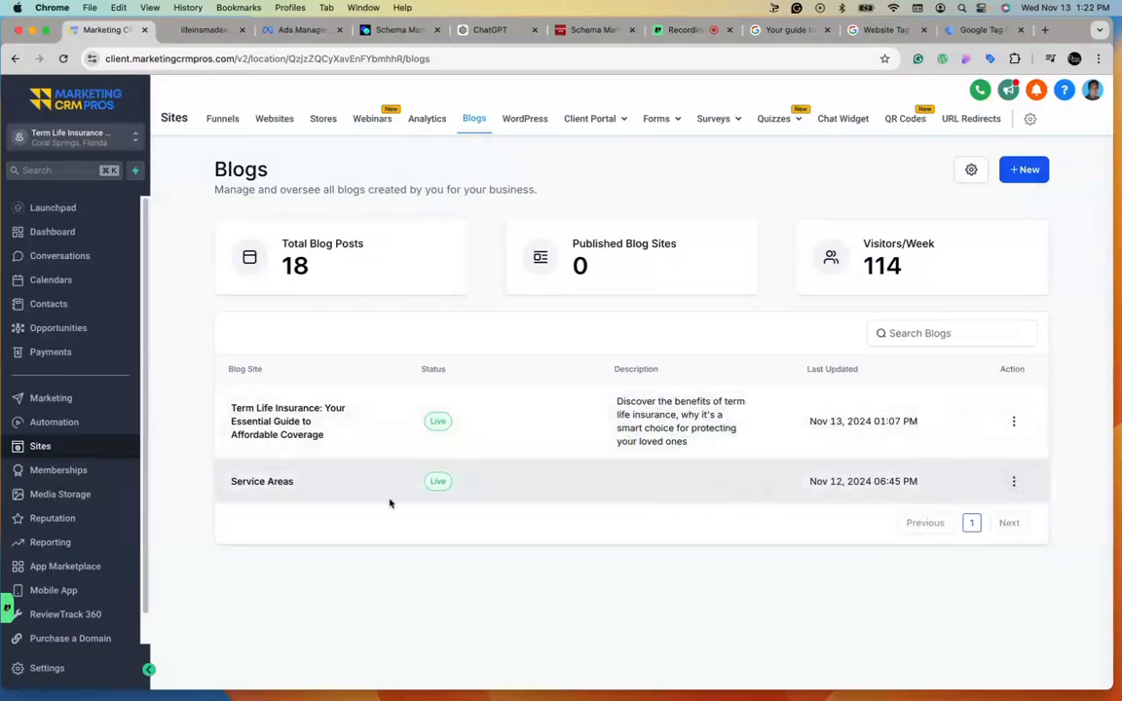
click(298, 491)
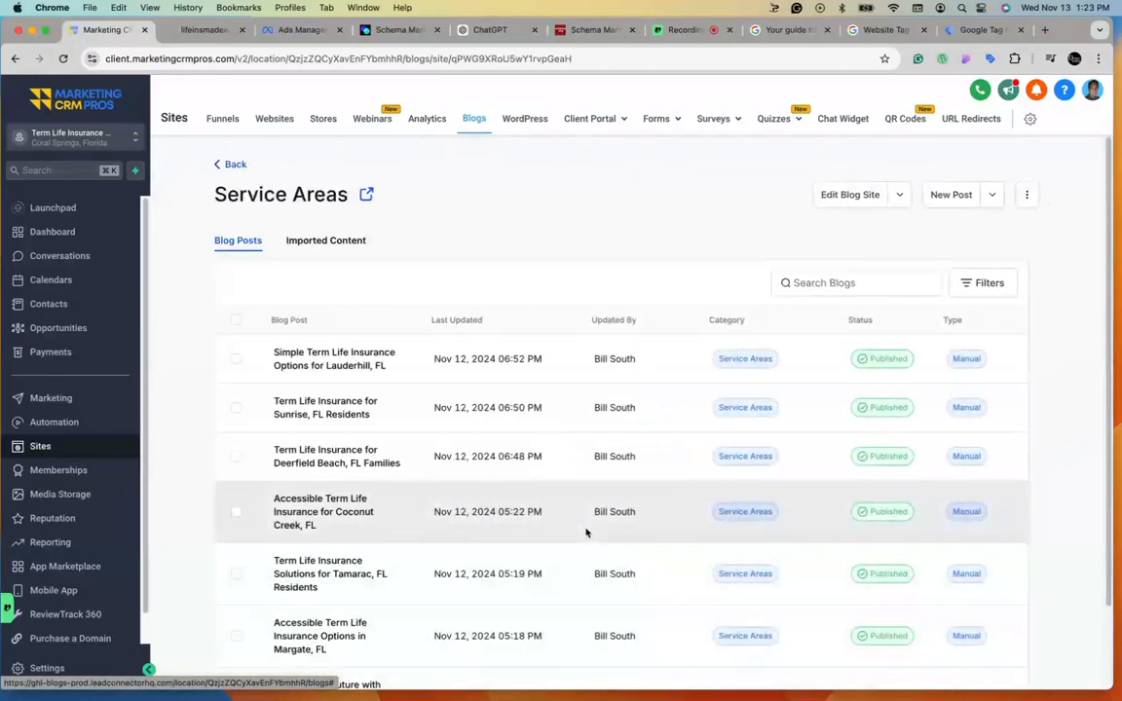
click(847, 195)
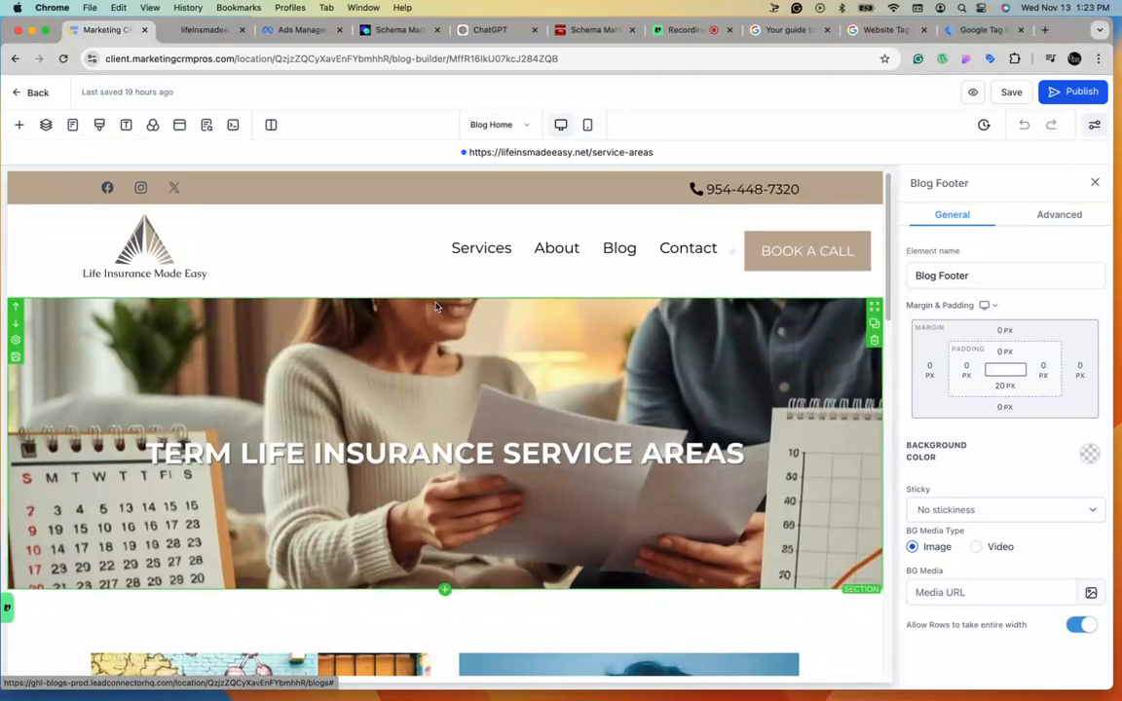
Insert a full-width section and move it to the very top of the blog page, above the header.
scroll(428, 438, down, 2)
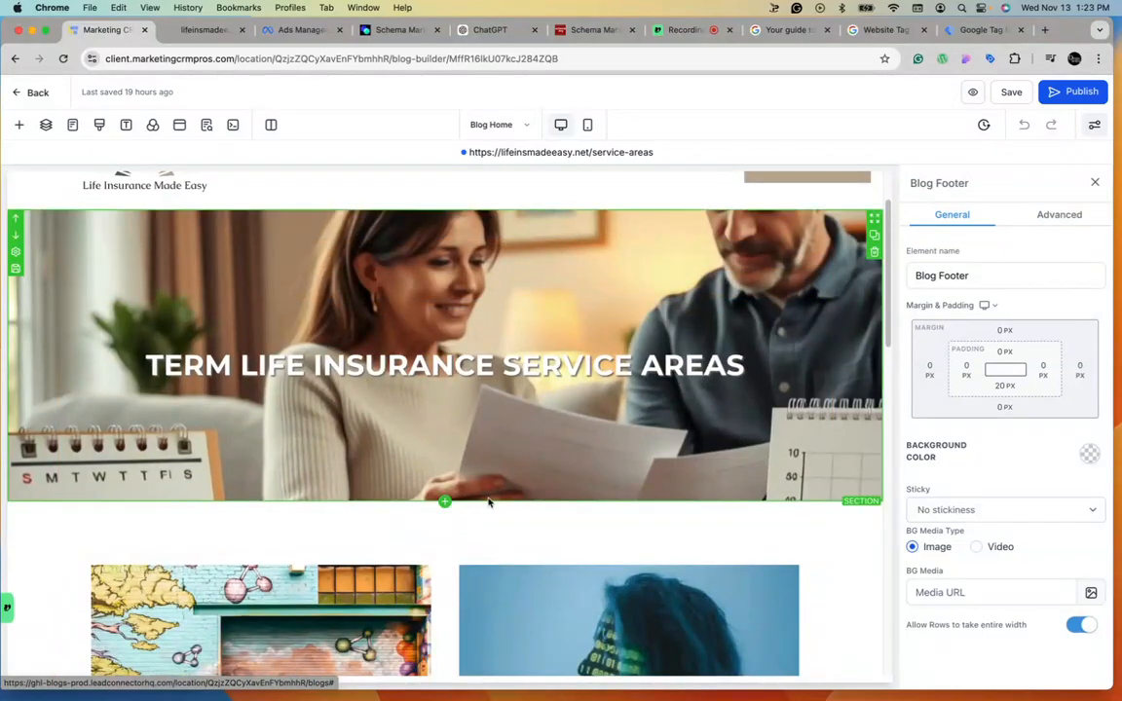
click(445, 503)
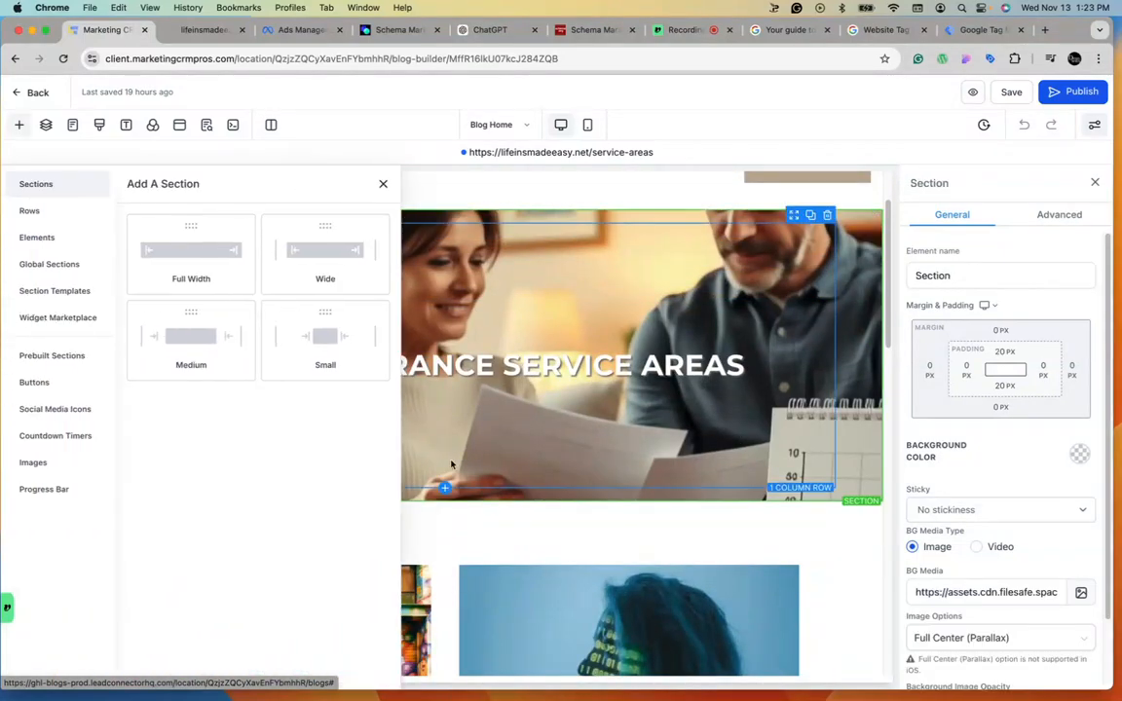
click(172, 249)
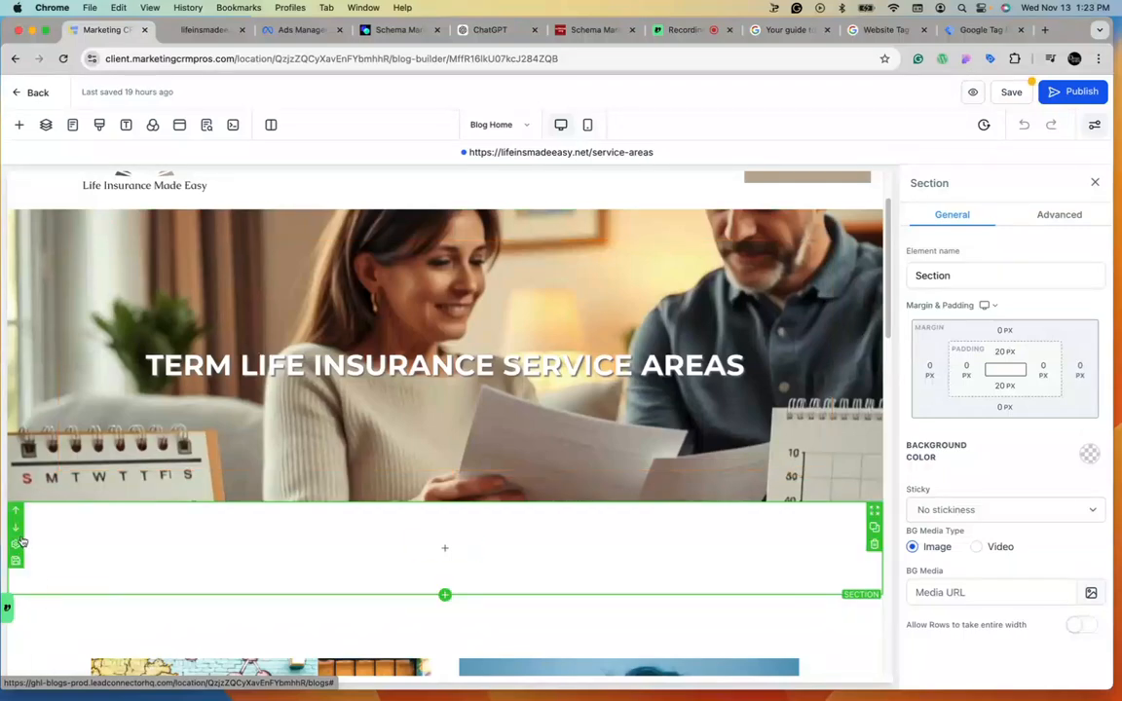
click(16, 511)
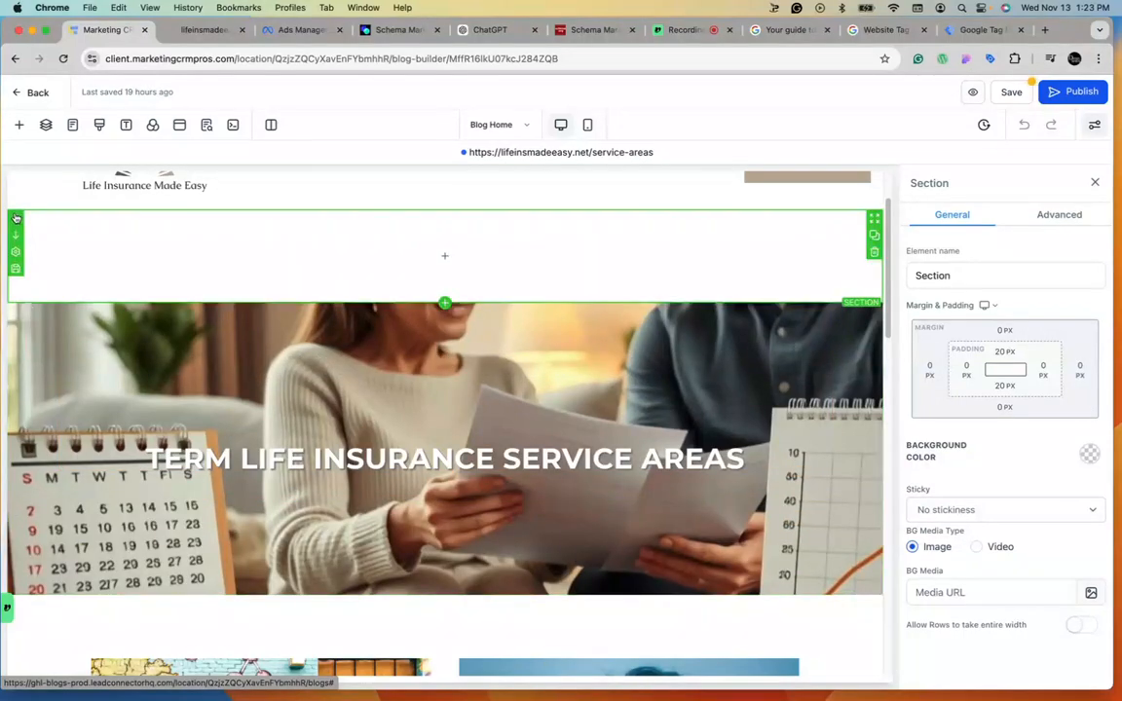
click(15, 220)
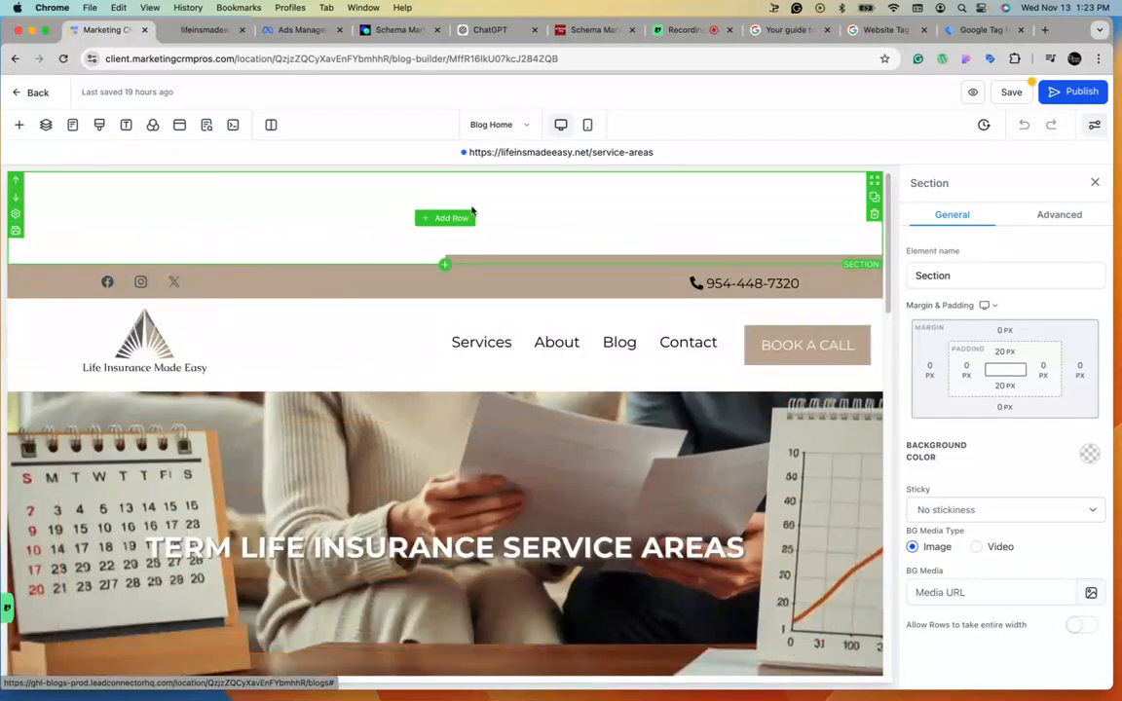
Set the new section's top and bottom padding to 0 px.
click(450, 218)
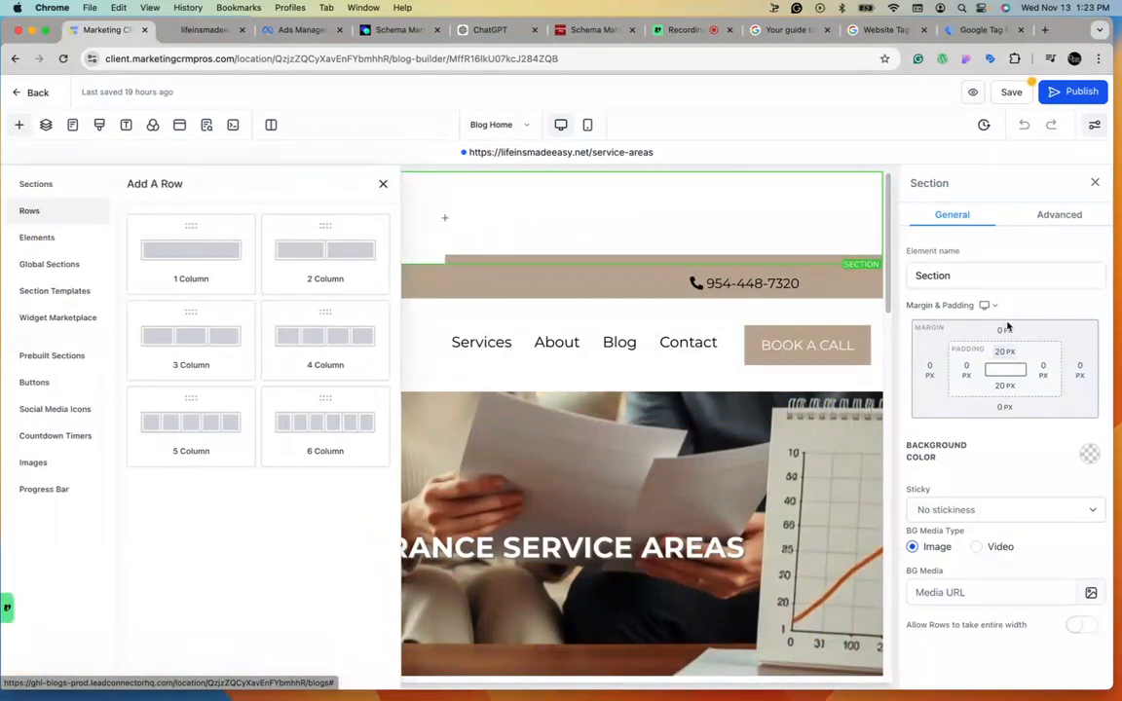
click(1009, 355)
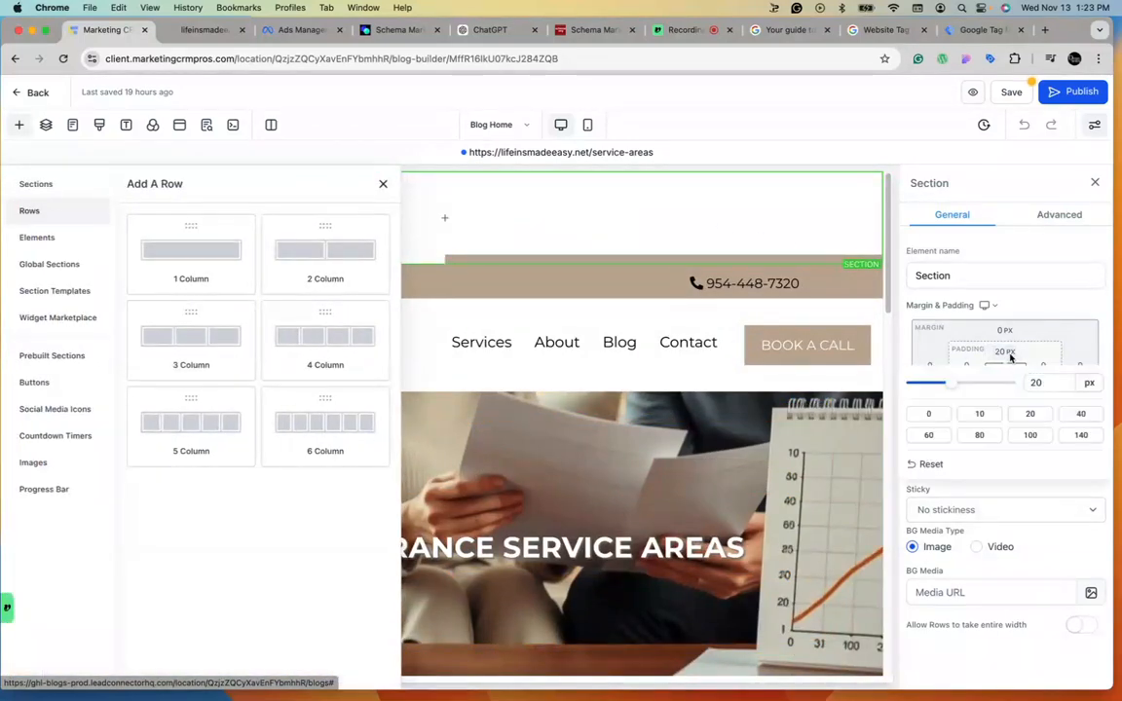
click(928, 413)
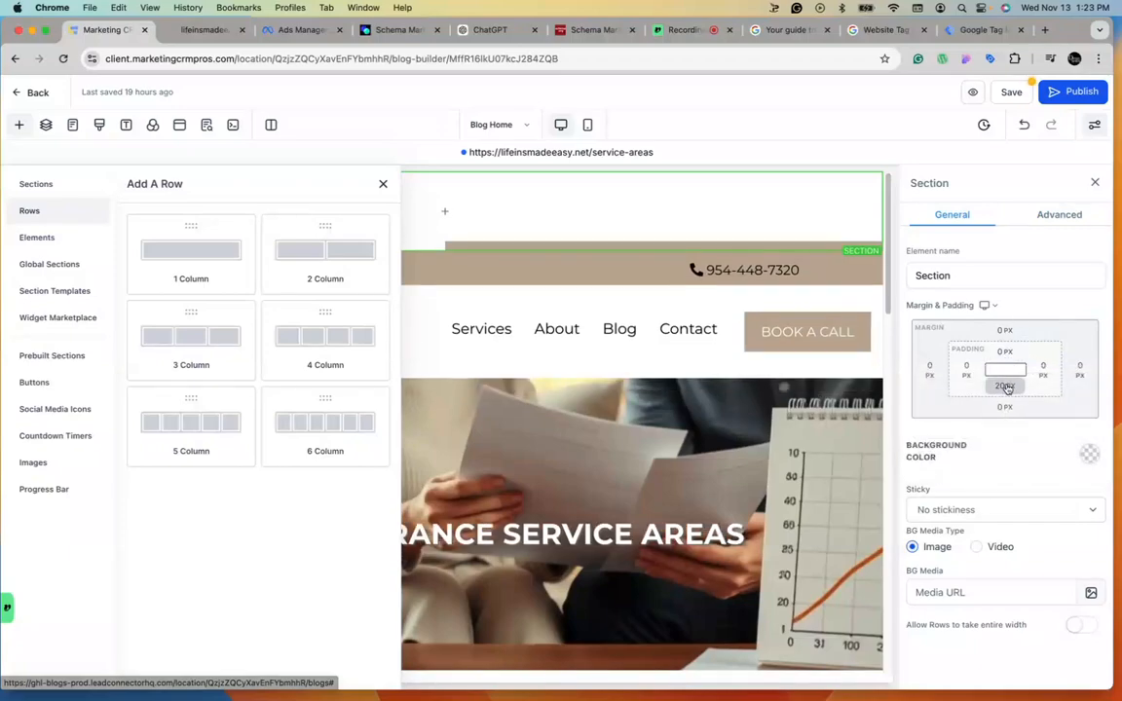
click(1006, 385)
click(929, 447)
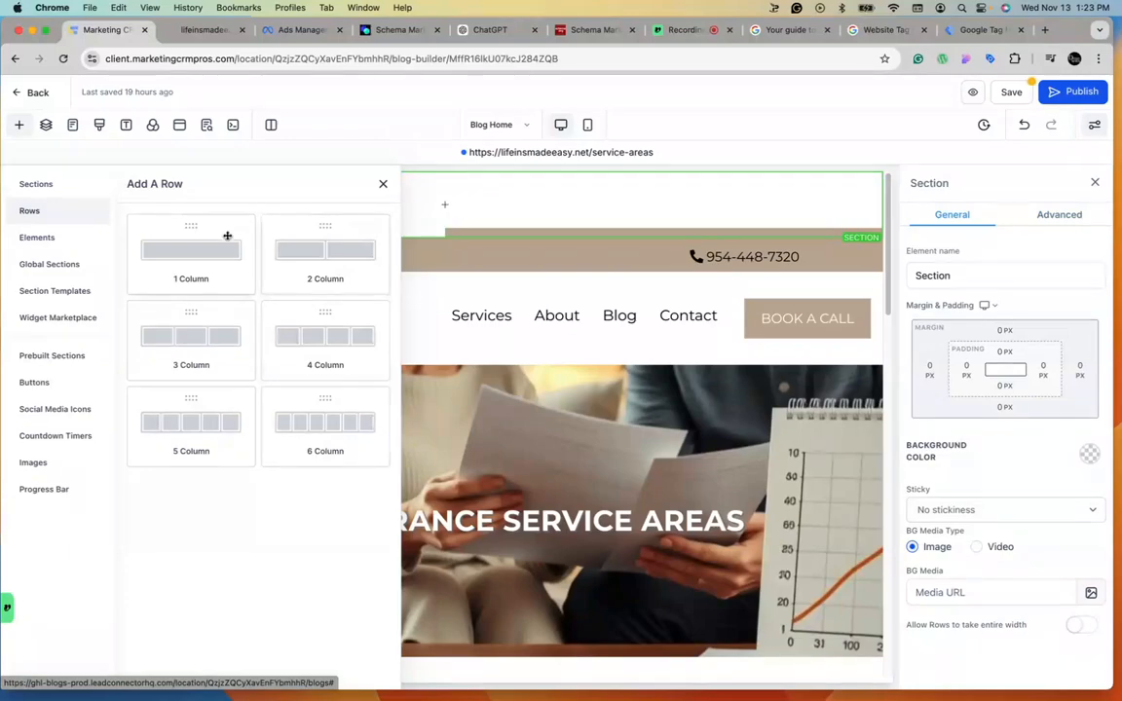
Add a one-column row to the new top section and set its top and bottom padding to 0 px.
click(195, 255)
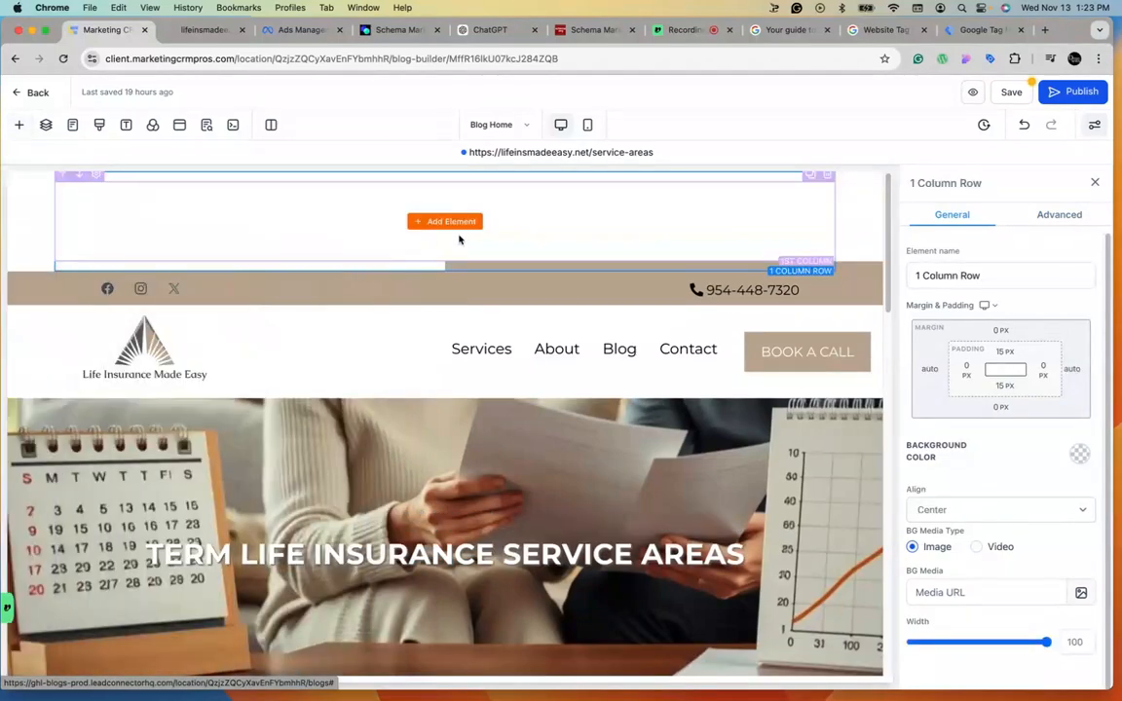
click(1004, 351)
click(928, 413)
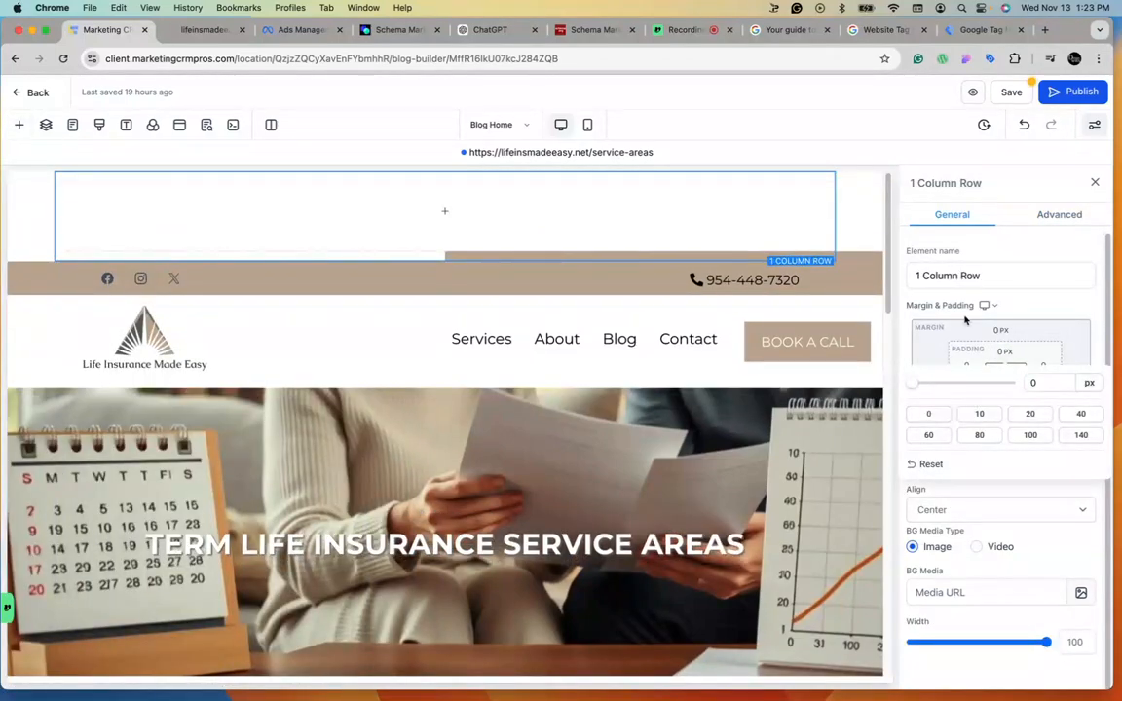
click(1025, 307)
click(1004, 385)
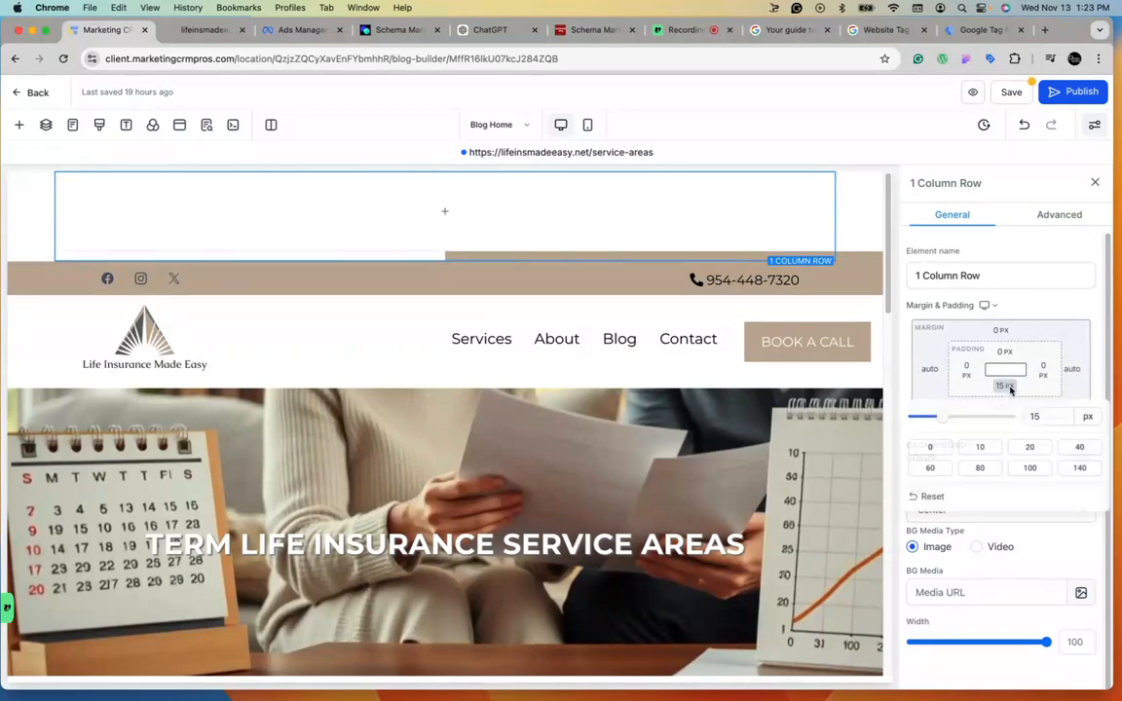
click(928, 447)
click(1028, 282)
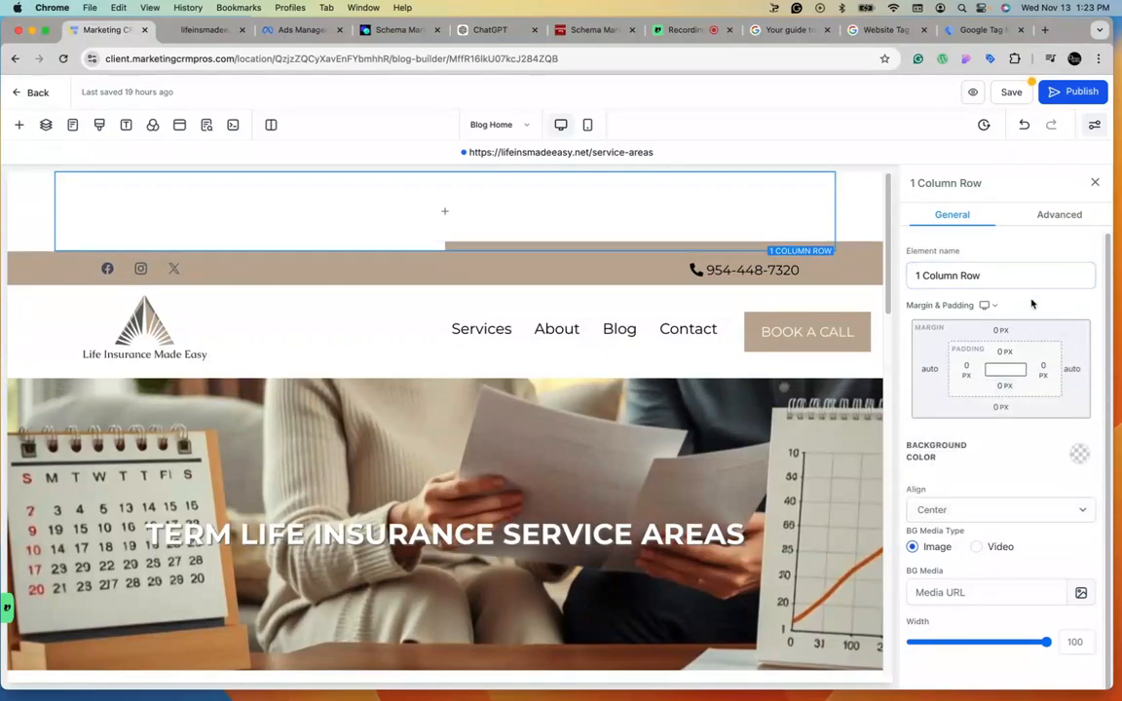
Search for the Code element and place it into the new row.
click(443, 213)
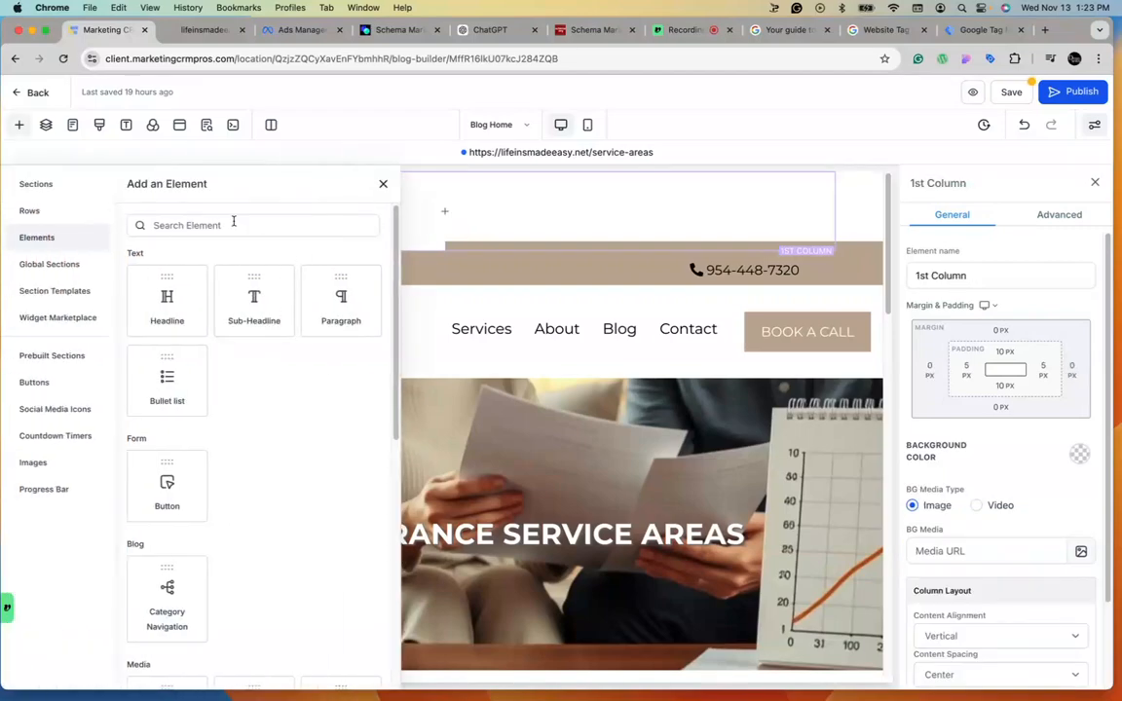
text(code)
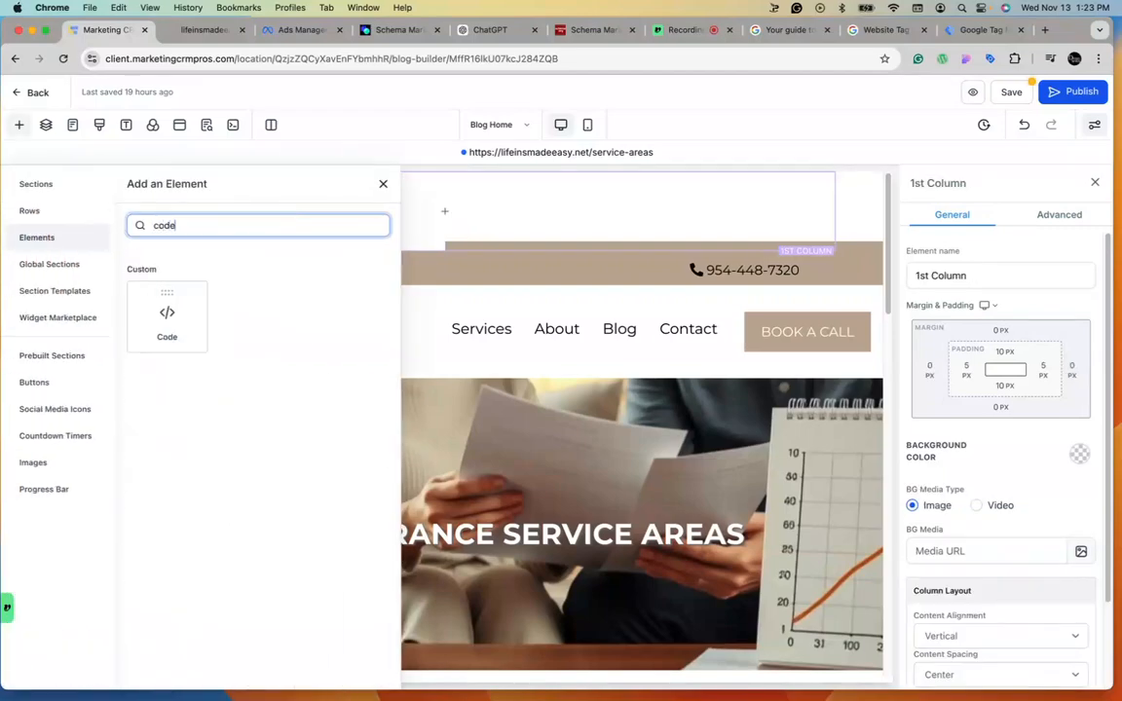
click(165, 310)
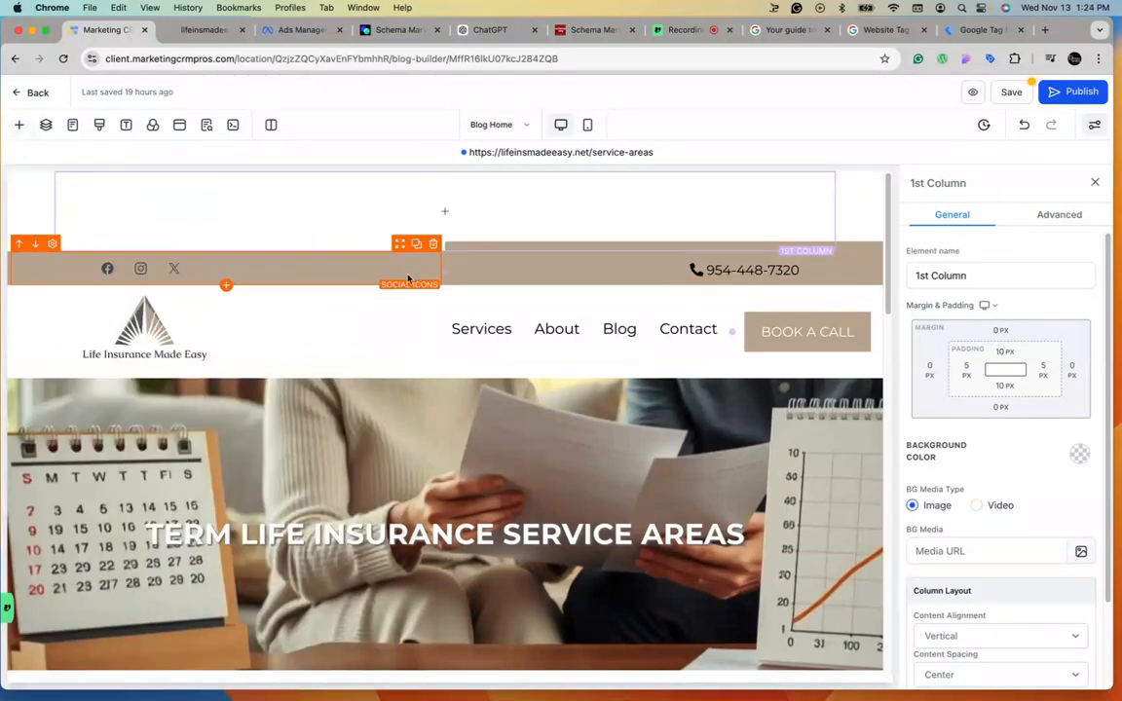
click(449, 212)
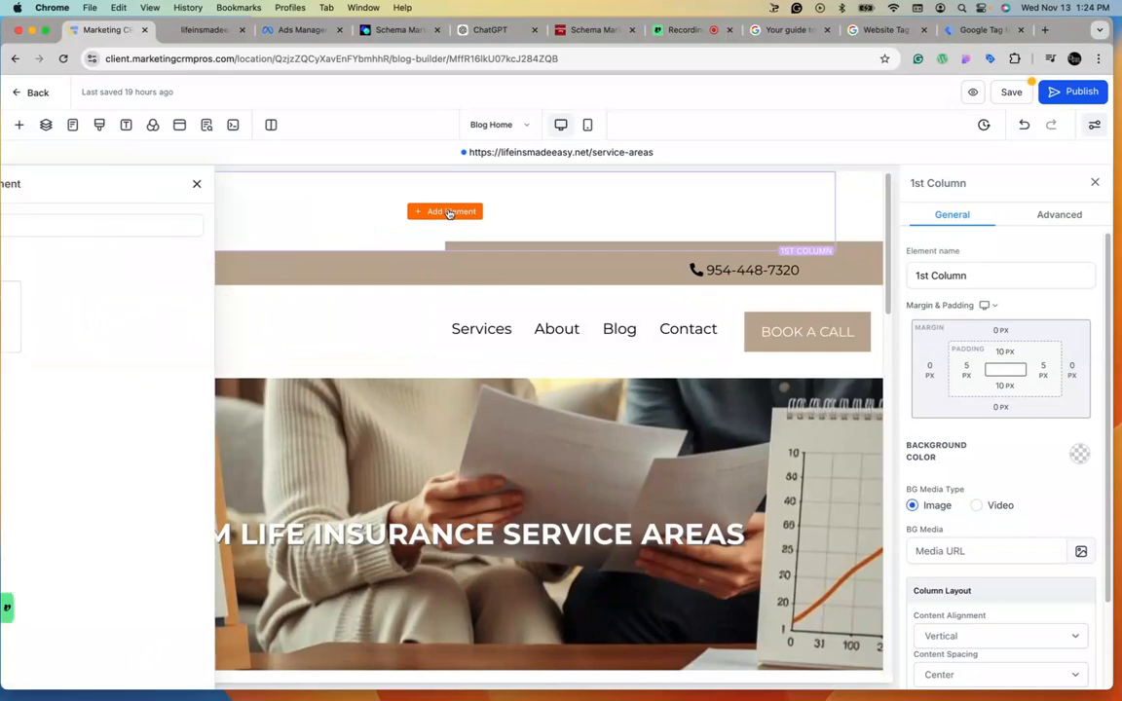
drag(168, 319, 548, 239)
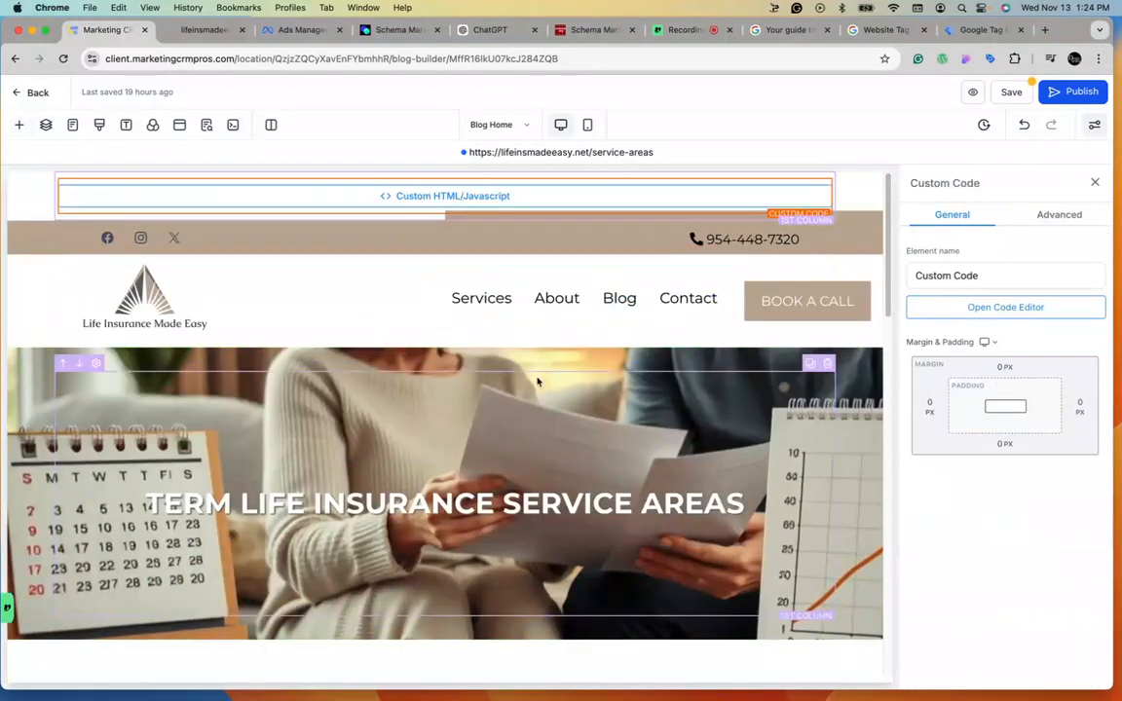
Open the code editor, copy the Google Tag Manager head snippet, paste it into the element, and save.
click(929, 307)
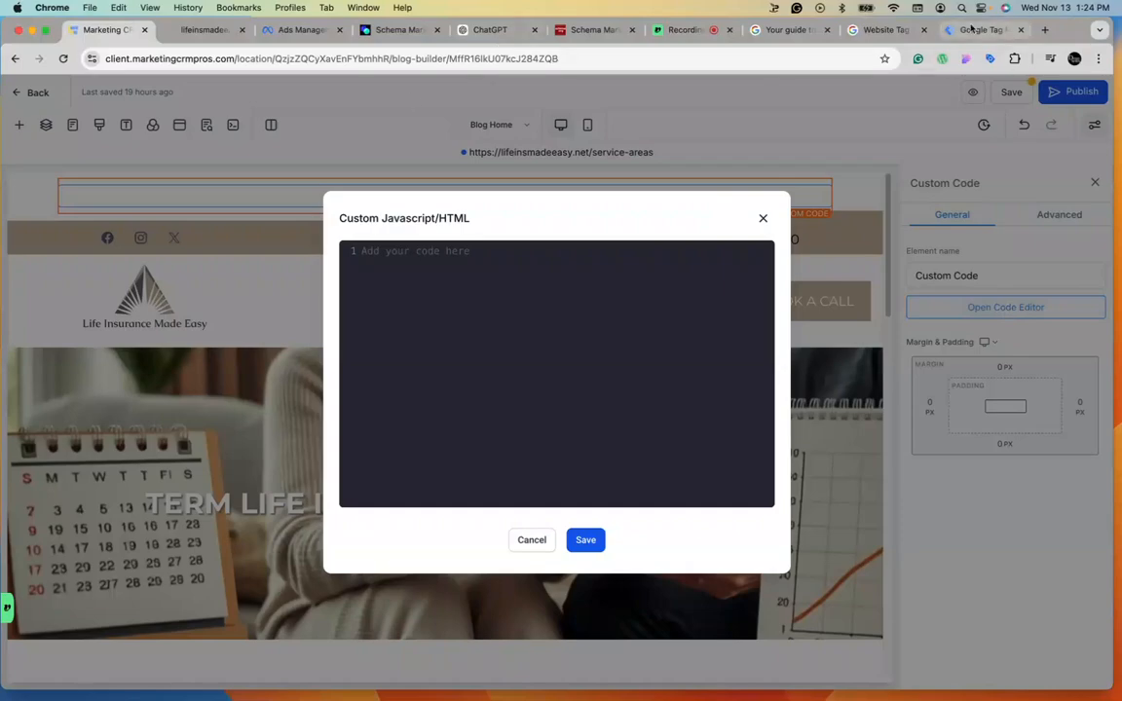
click(971, 29)
click(768, 254)
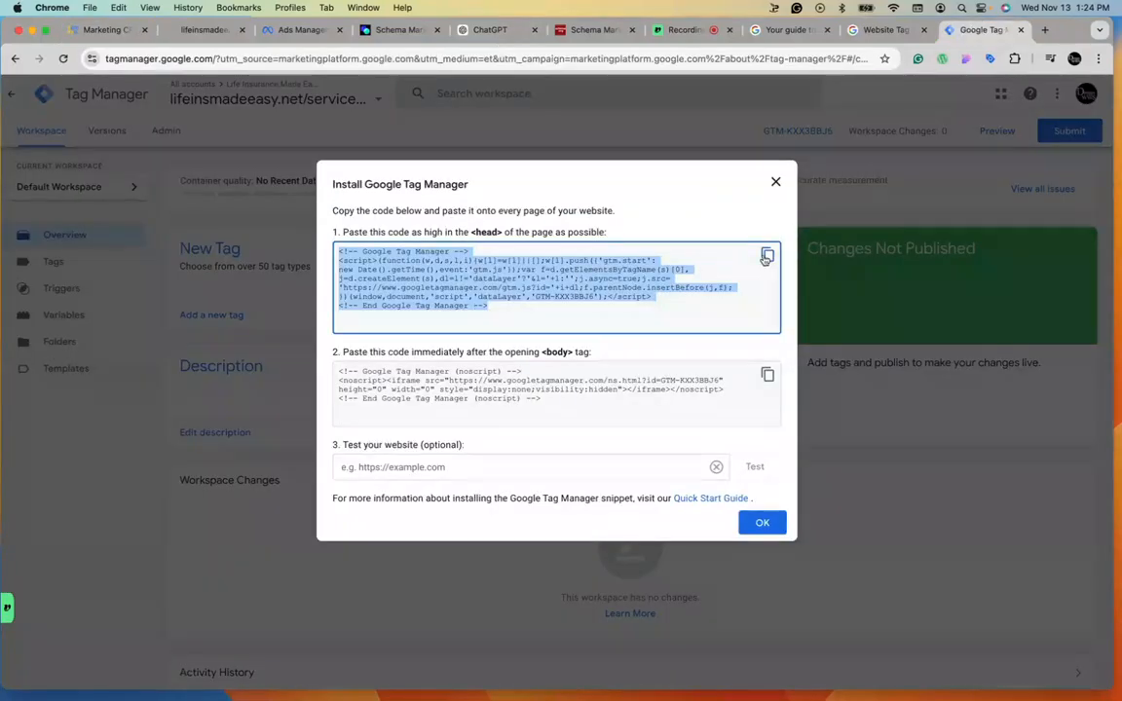
click(199, 30)
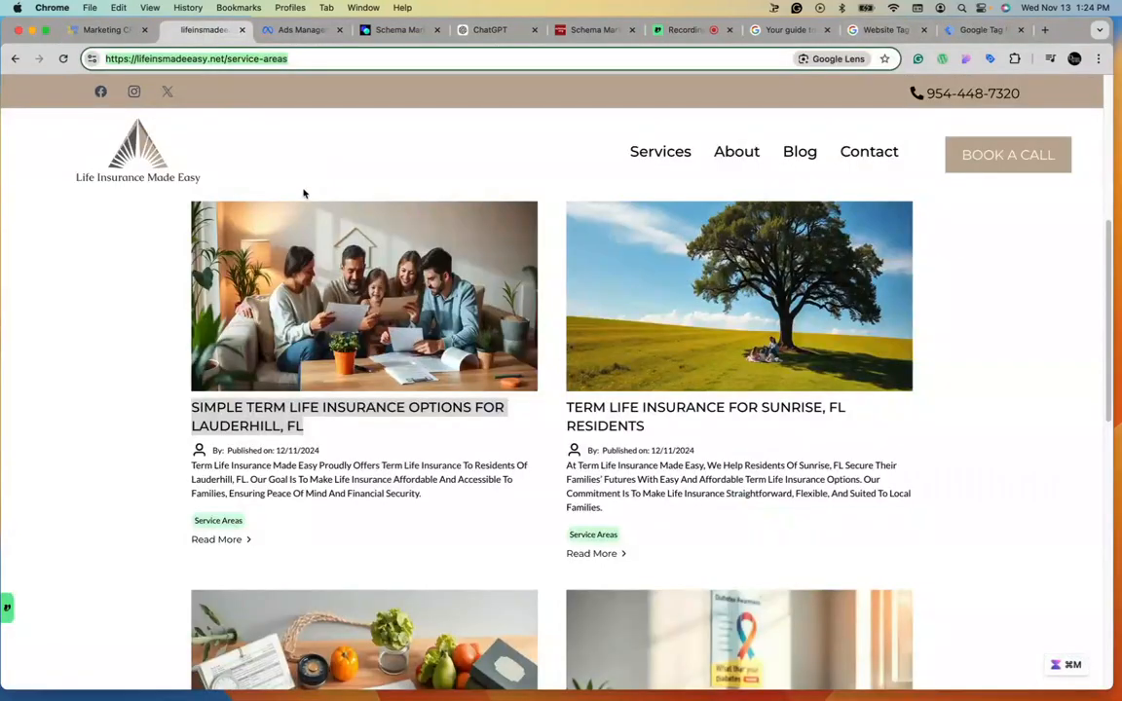
click(97, 29)
click(409, 260)
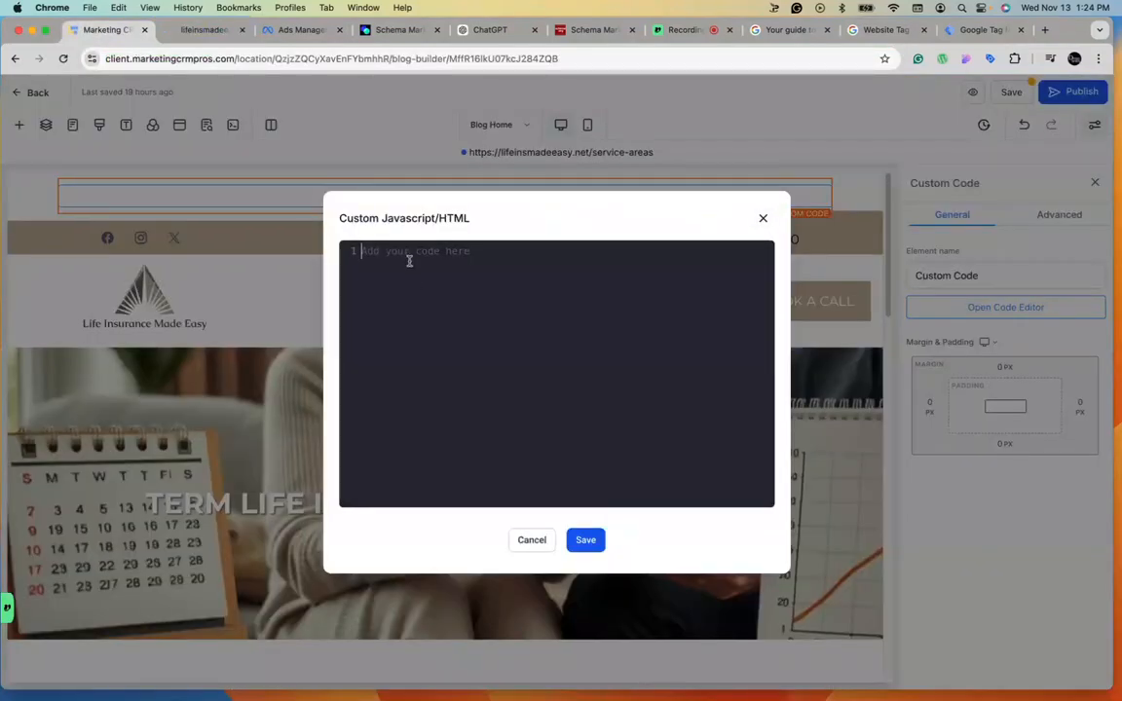
key(cmd+v)
click(587, 541)
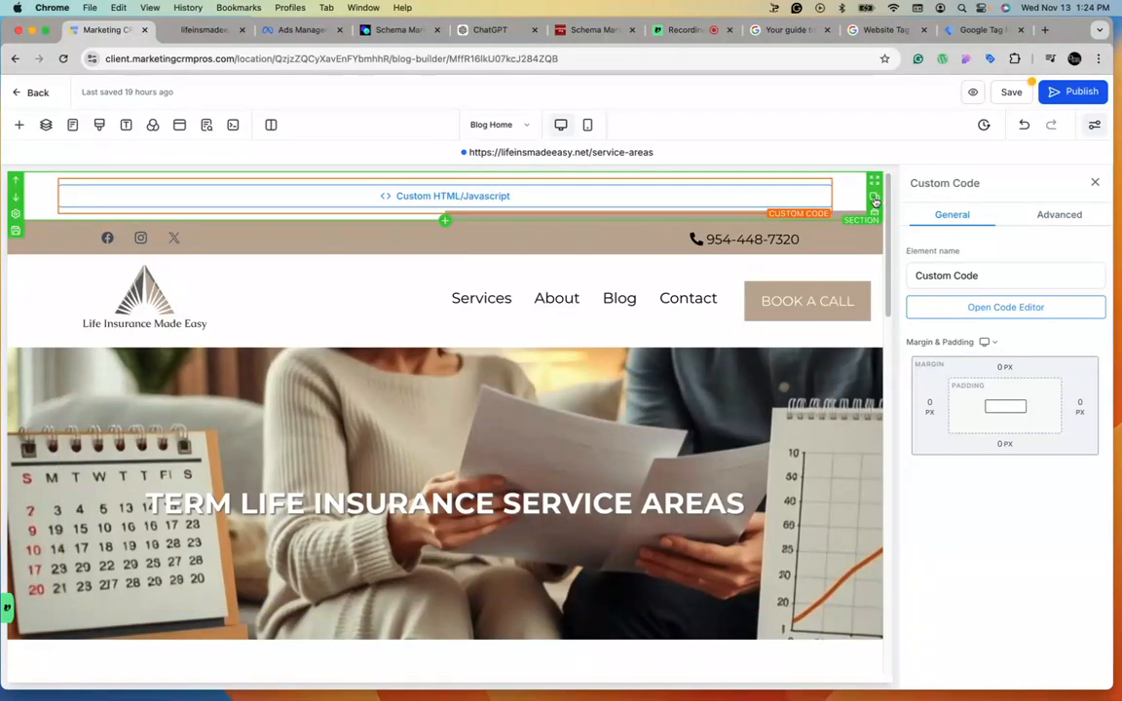
Duplicate the code section and move the copy down below the site header.
click(874, 199)
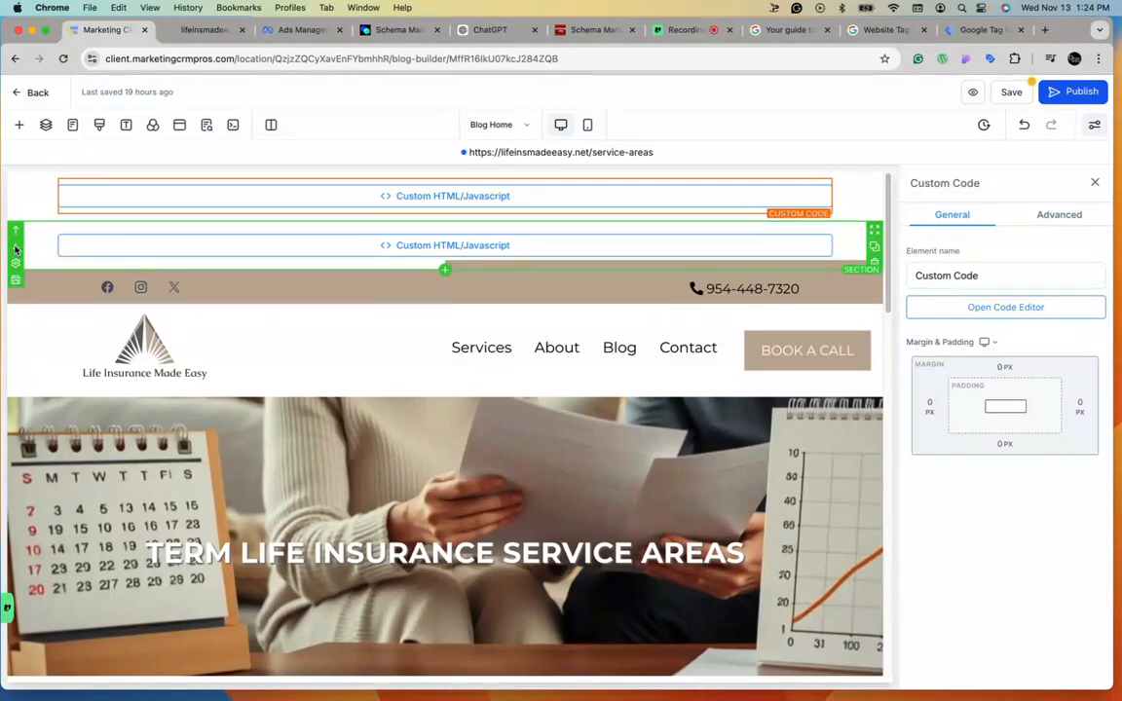
click(15, 249)
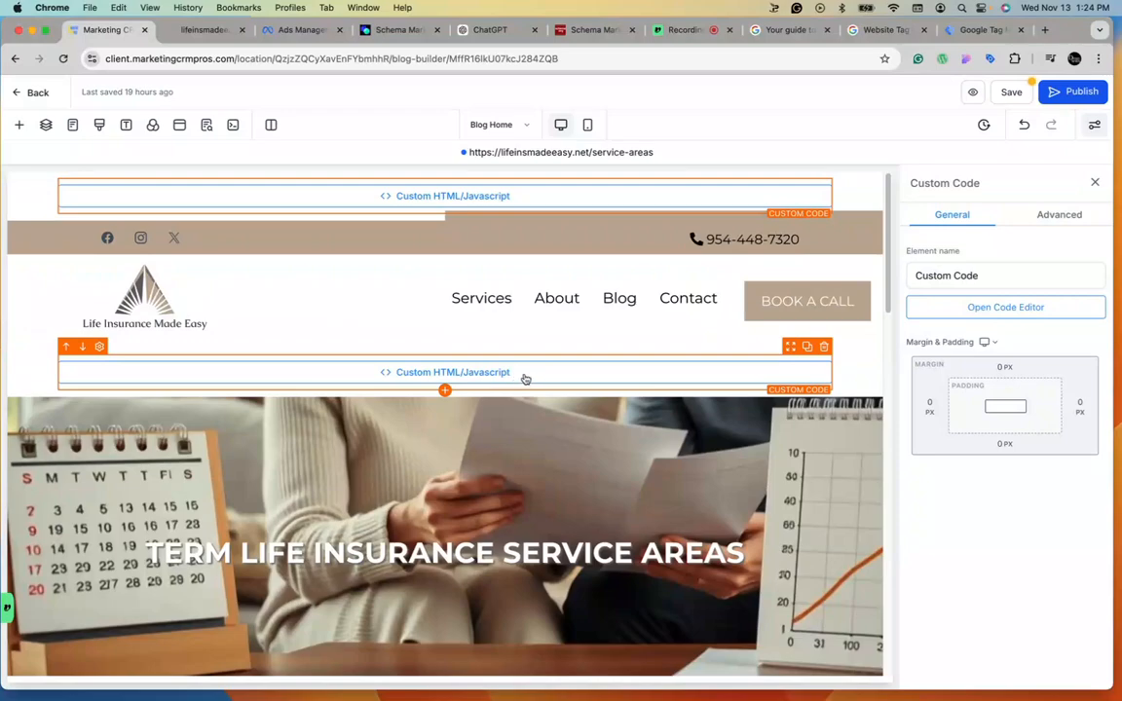
Replace the duplicated element's code with the Google Tag Manager body noscript snippet and save the blog page.
click(1027, 309)
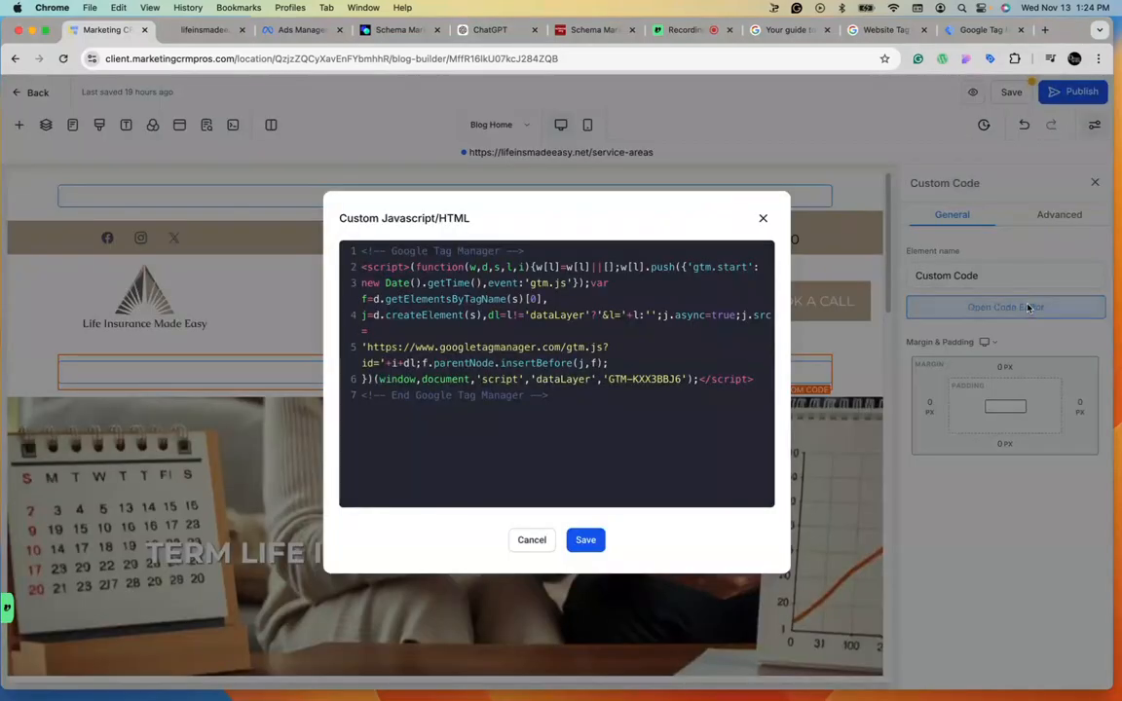
click(1002, 29)
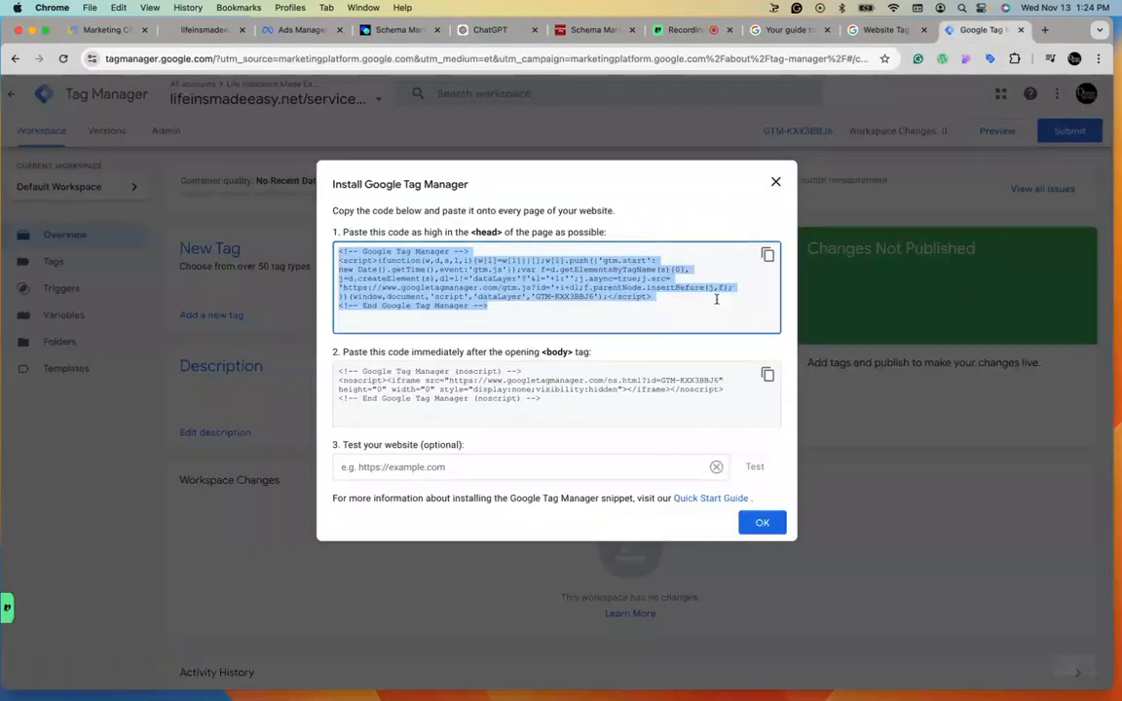
click(769, 376)
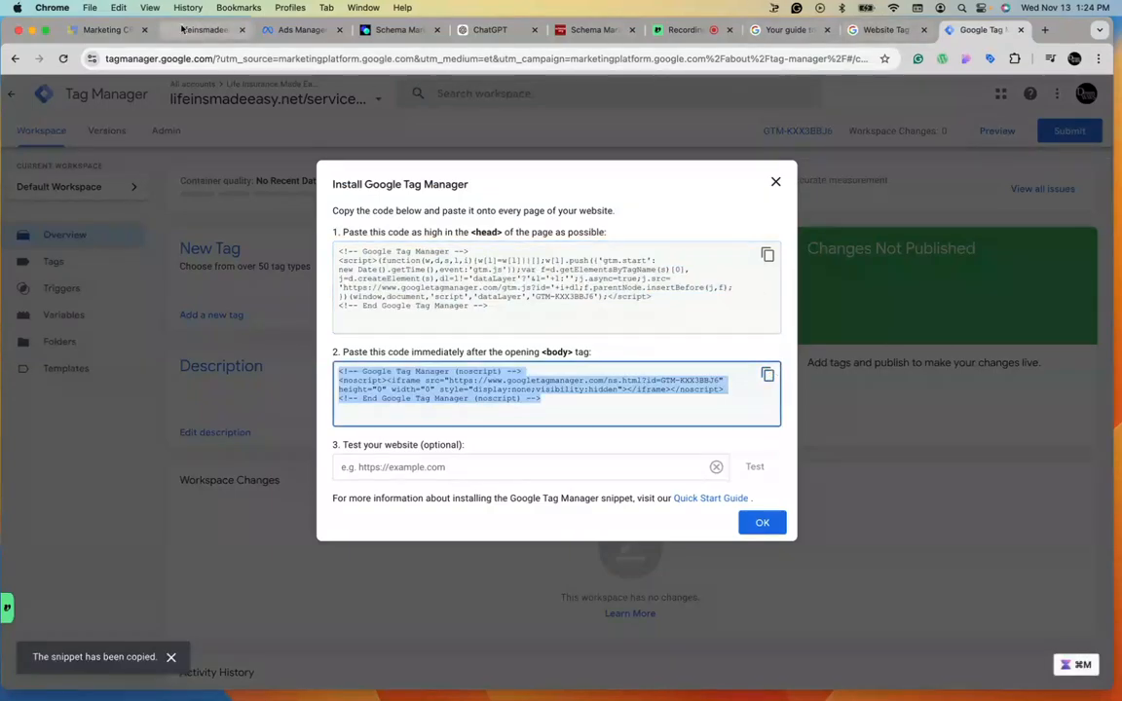
click(107, 29)
triple_click(604, 399)
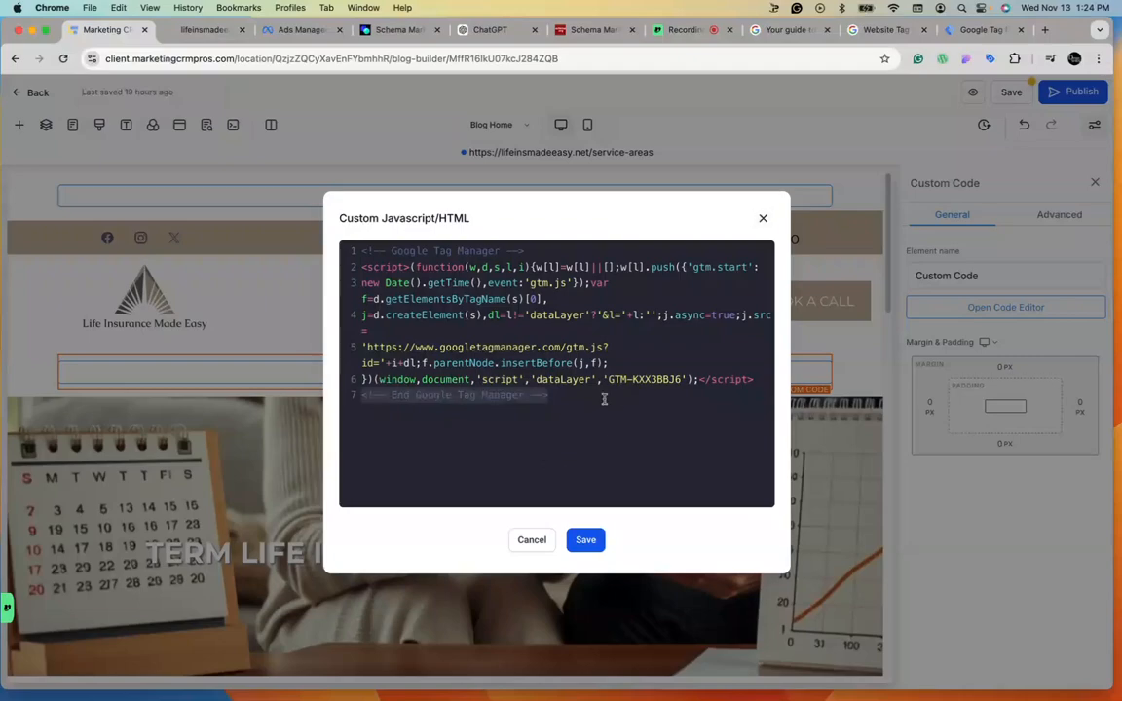
key(super+a)
key(super+v)
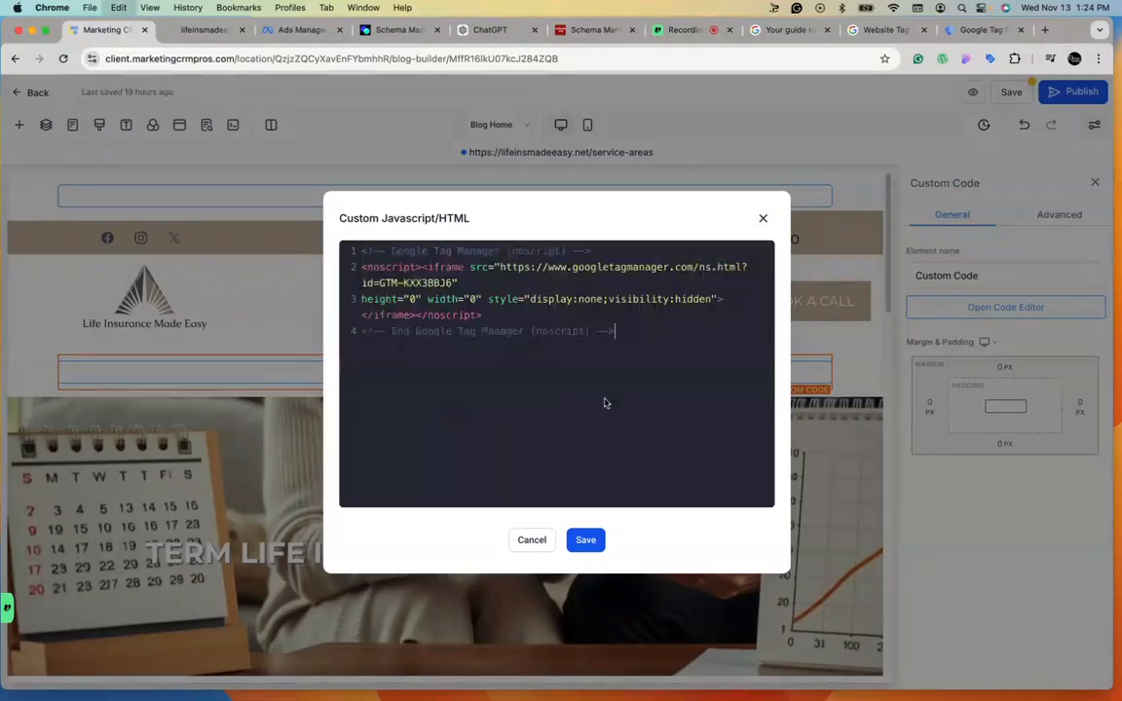
click(582, 540)
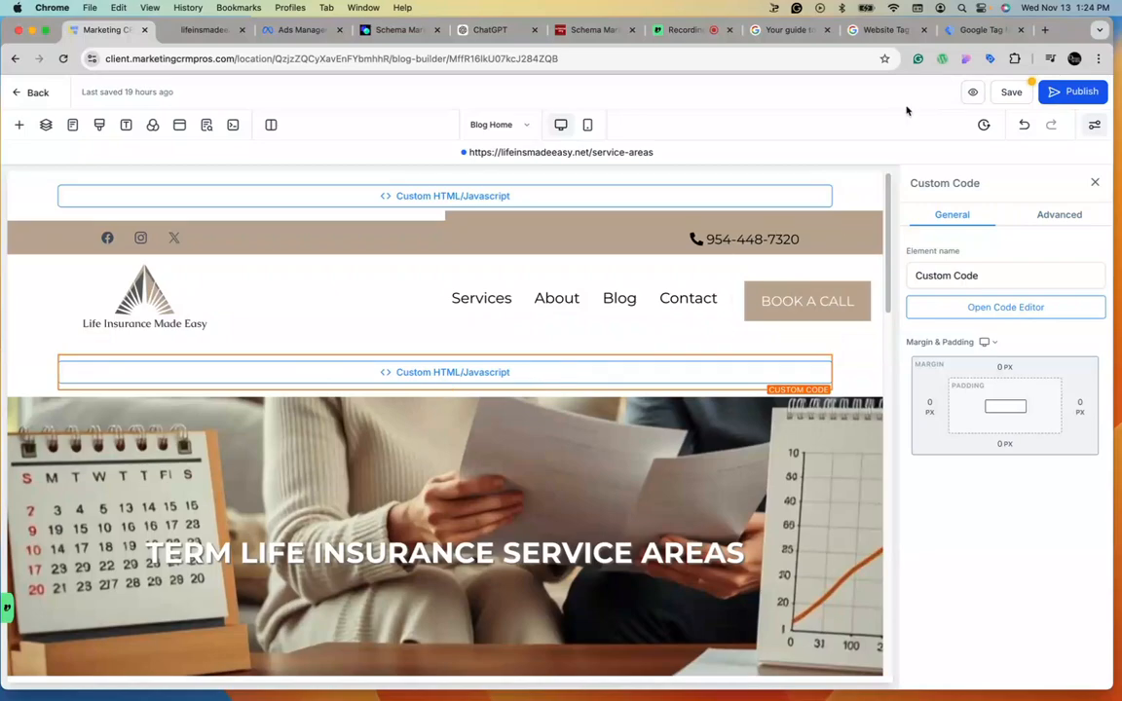
click(1013, 91)
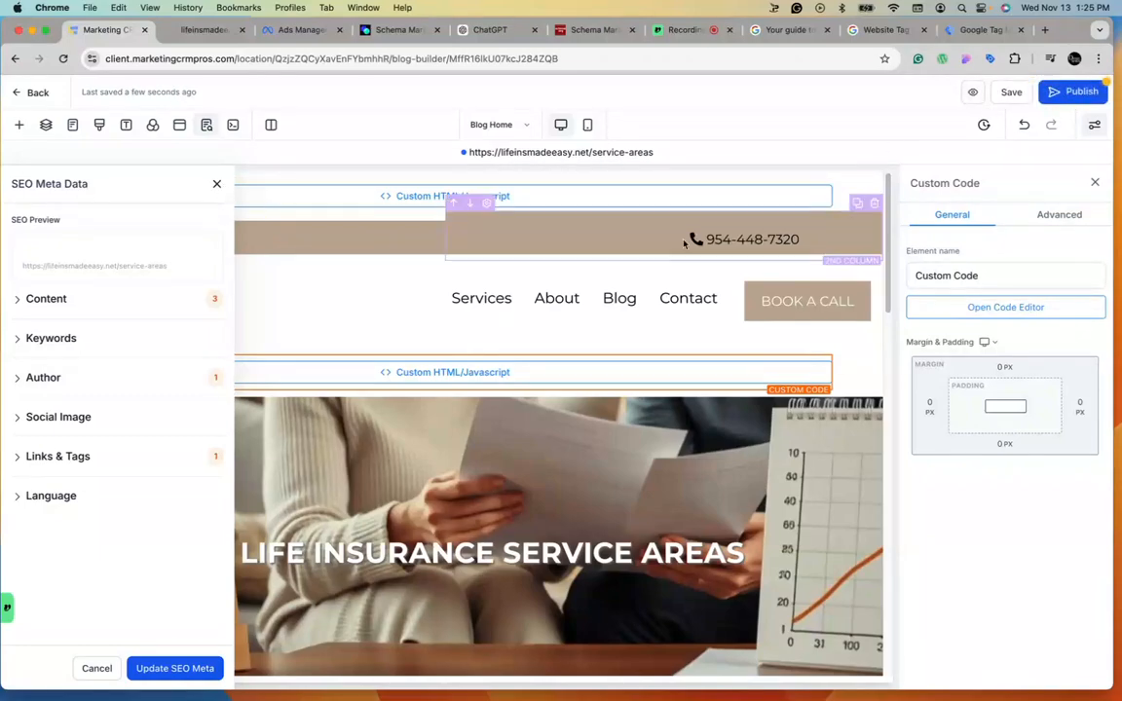
click(216, 184)
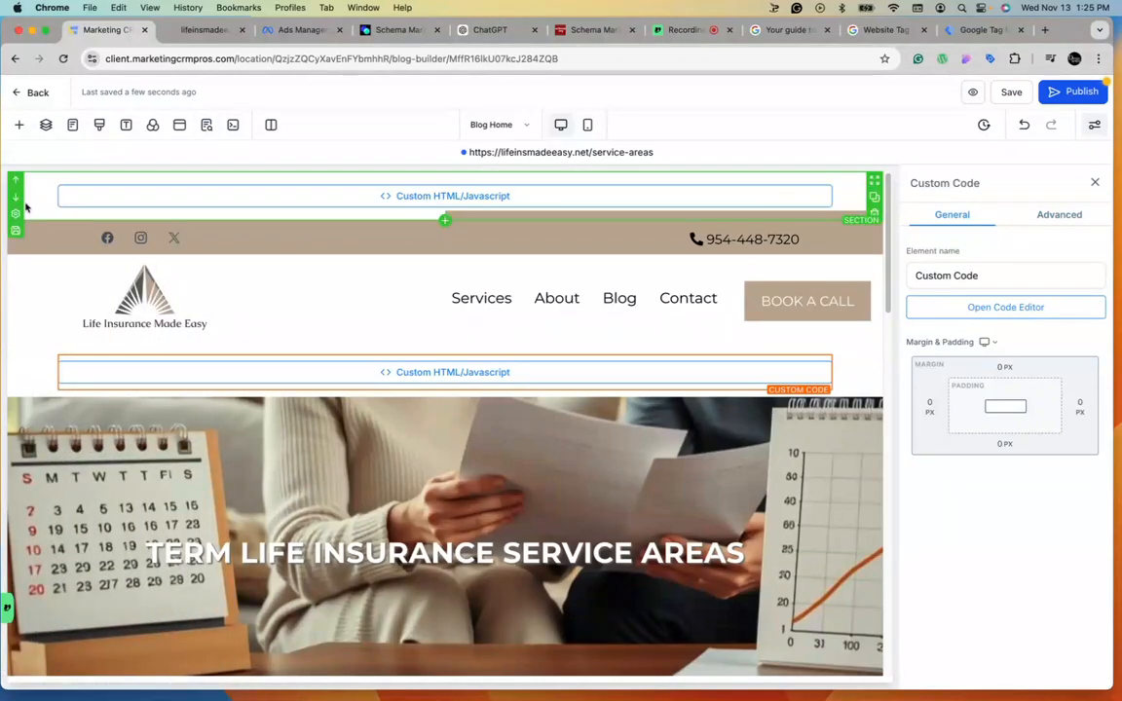
Save the top code section as a Global Sections asset named "G Tag Header".
click(15, 229)
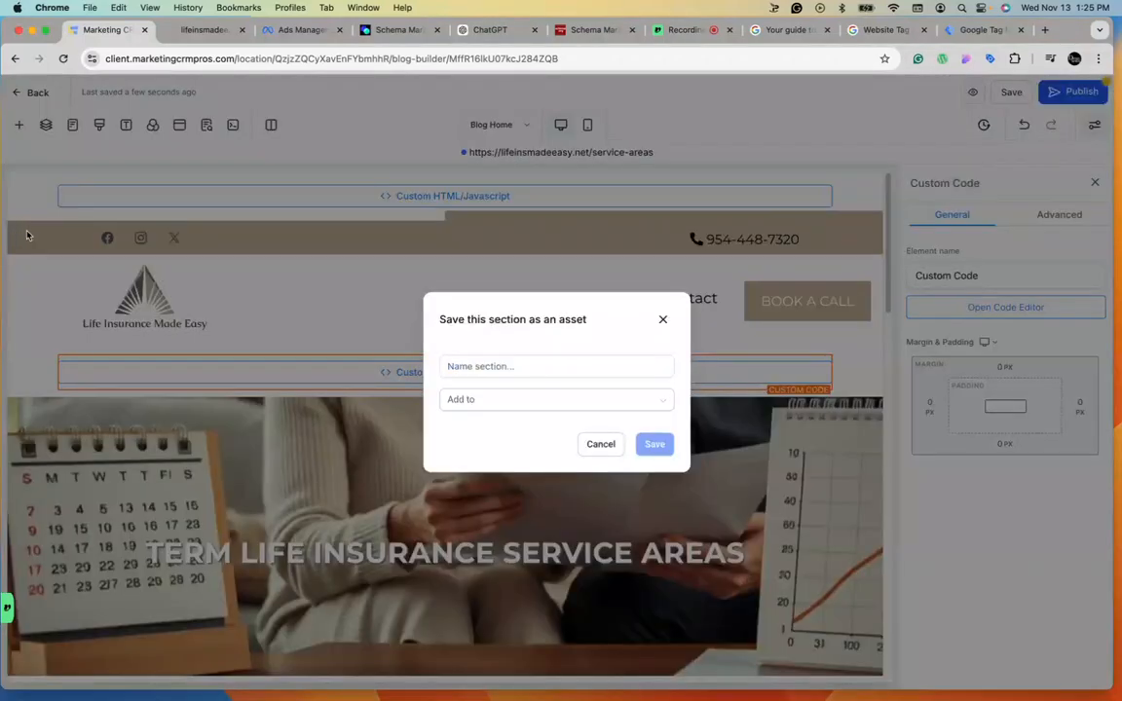
click(521, 365)
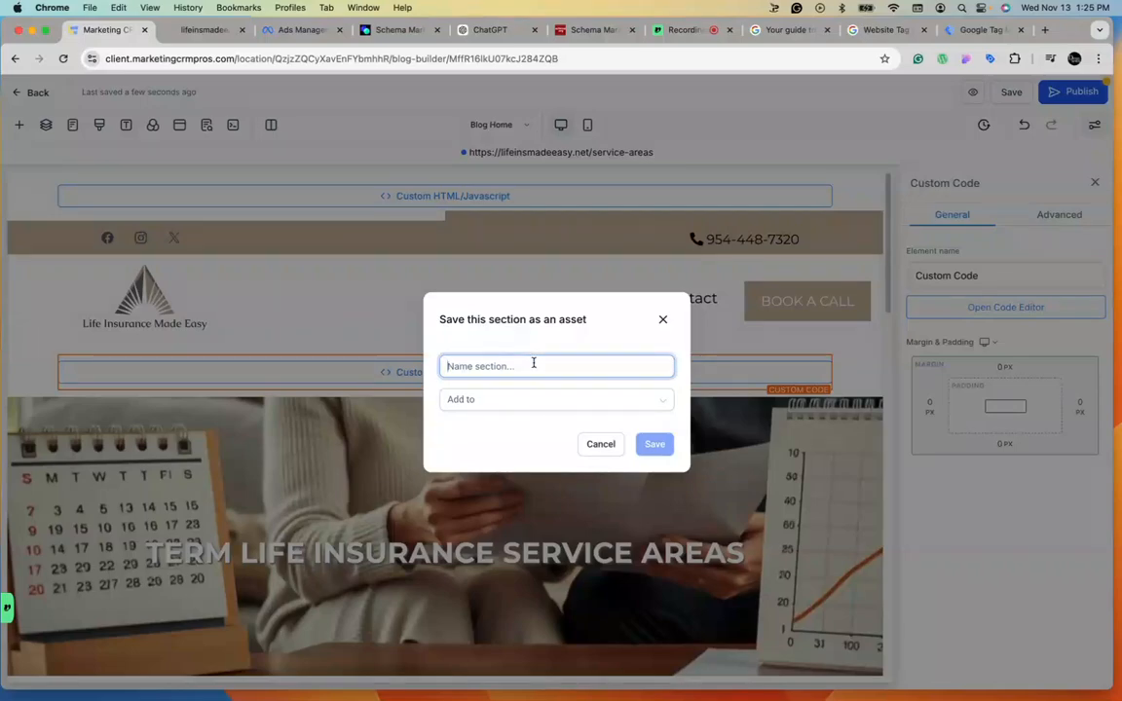
text(G Tag Header)
click(561, 401)
click(512, 453)
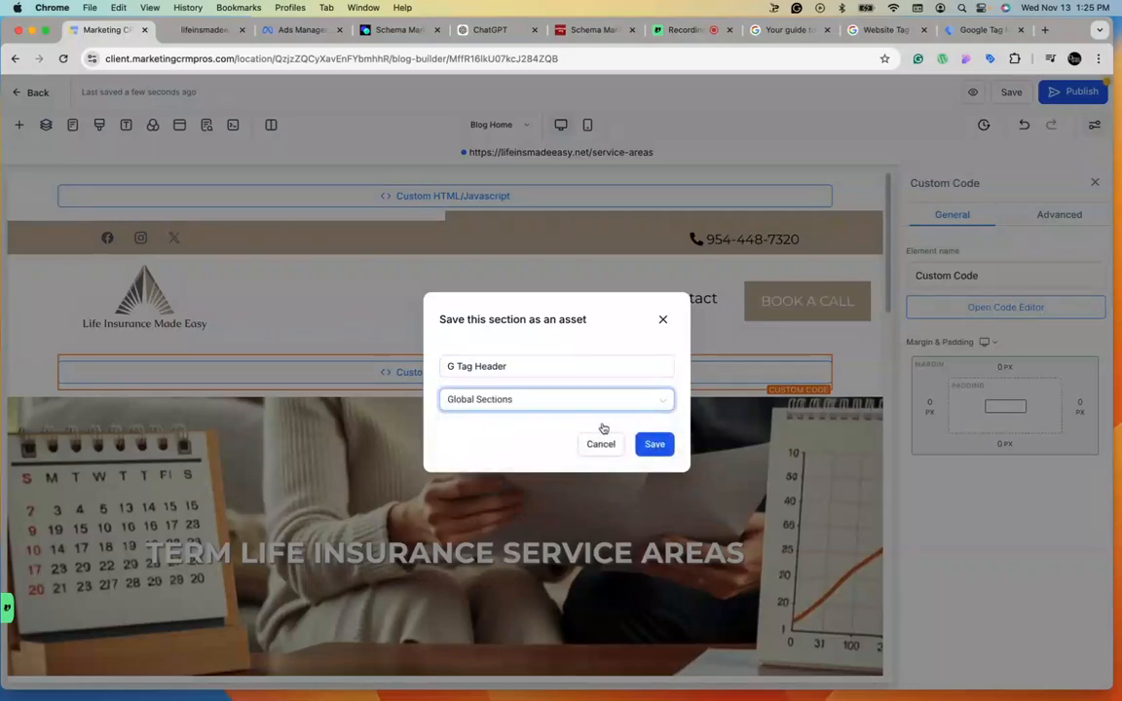
click(655, 444)
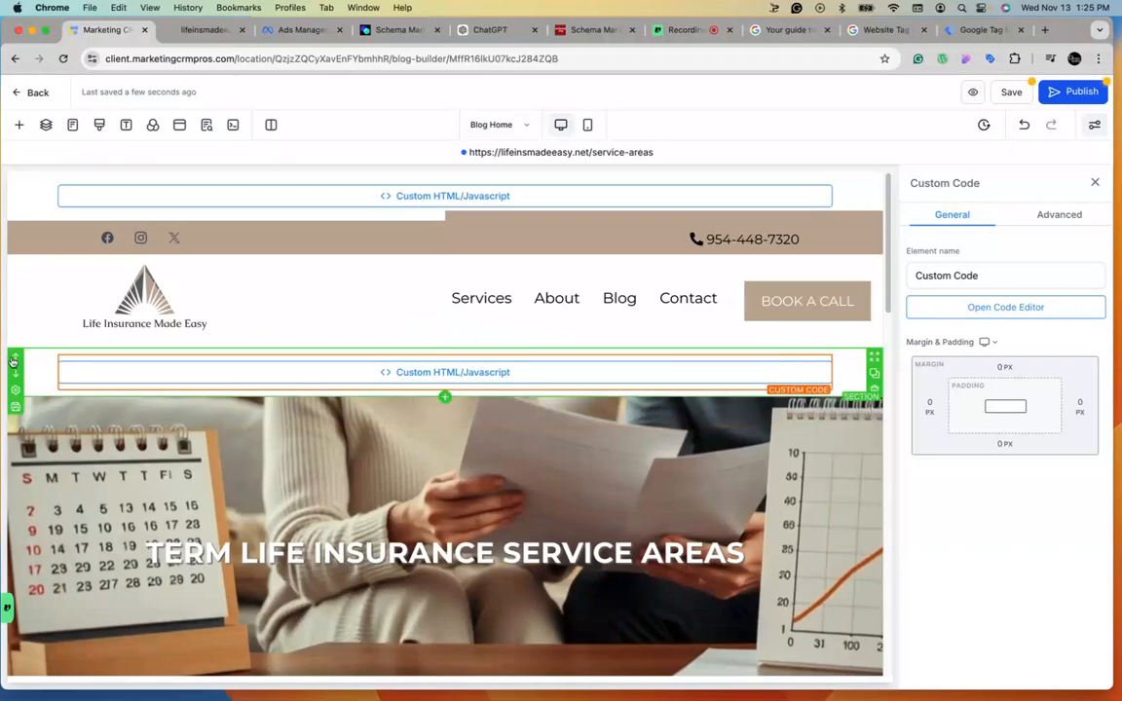
Save the lower code section as a Global Sections asset named "G Tag Body".
click(14, 410)
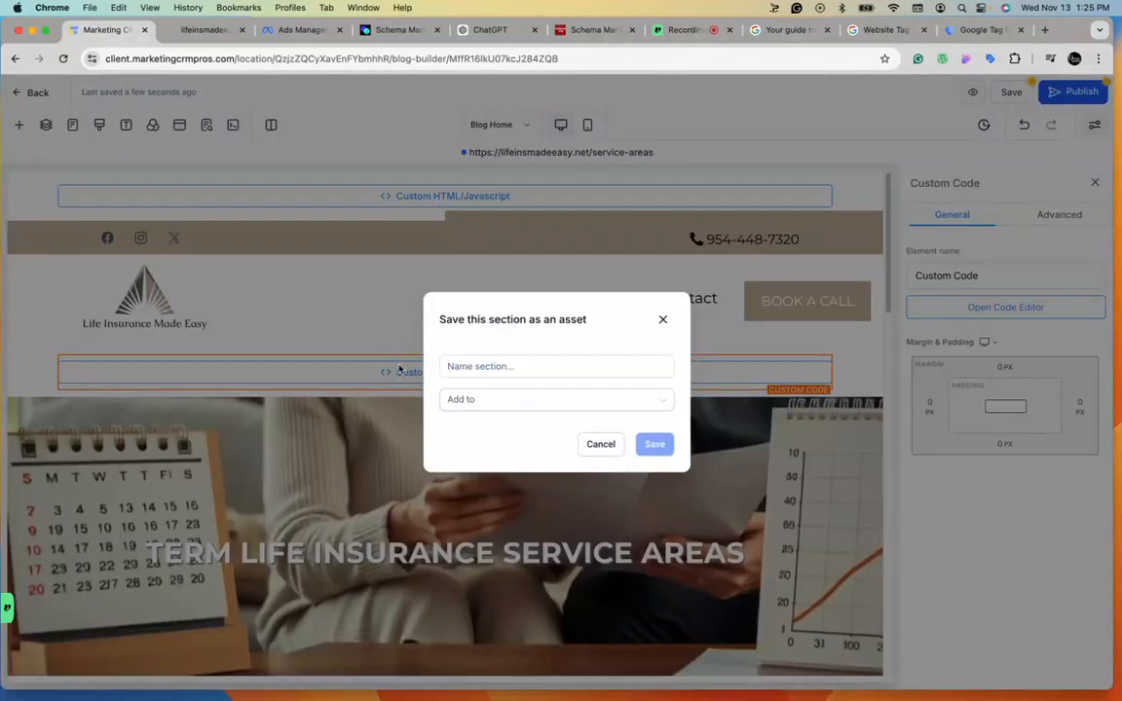
click(465, 366)
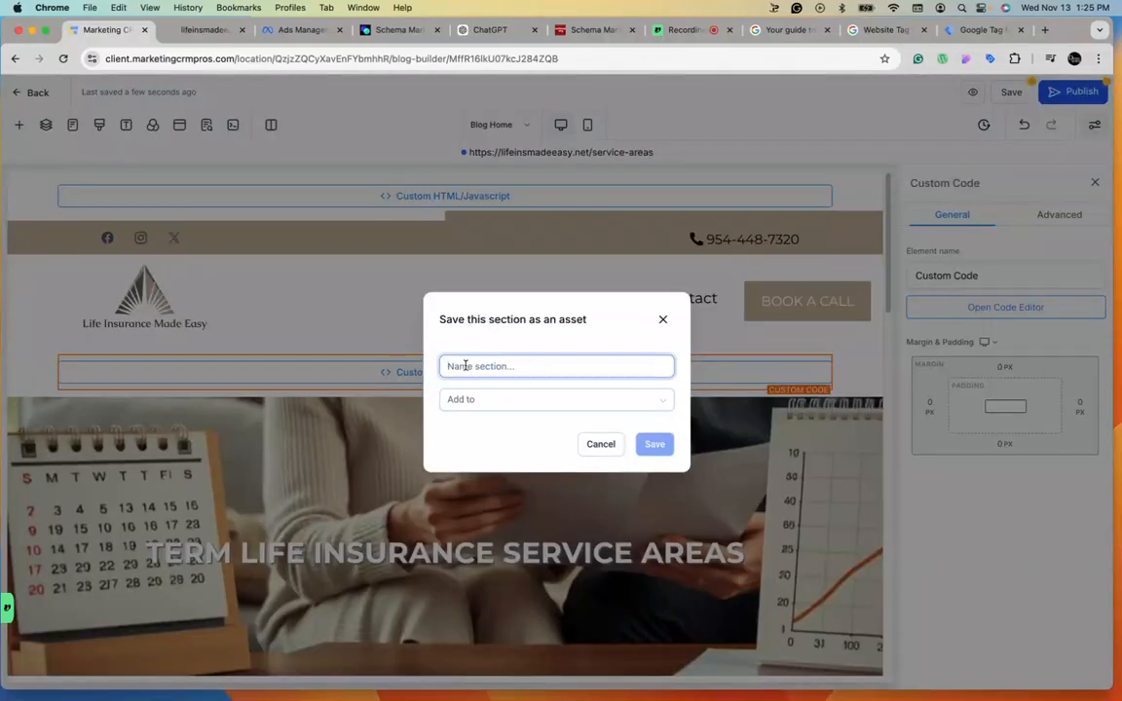
text(G Tag Body)
click(482, 403)
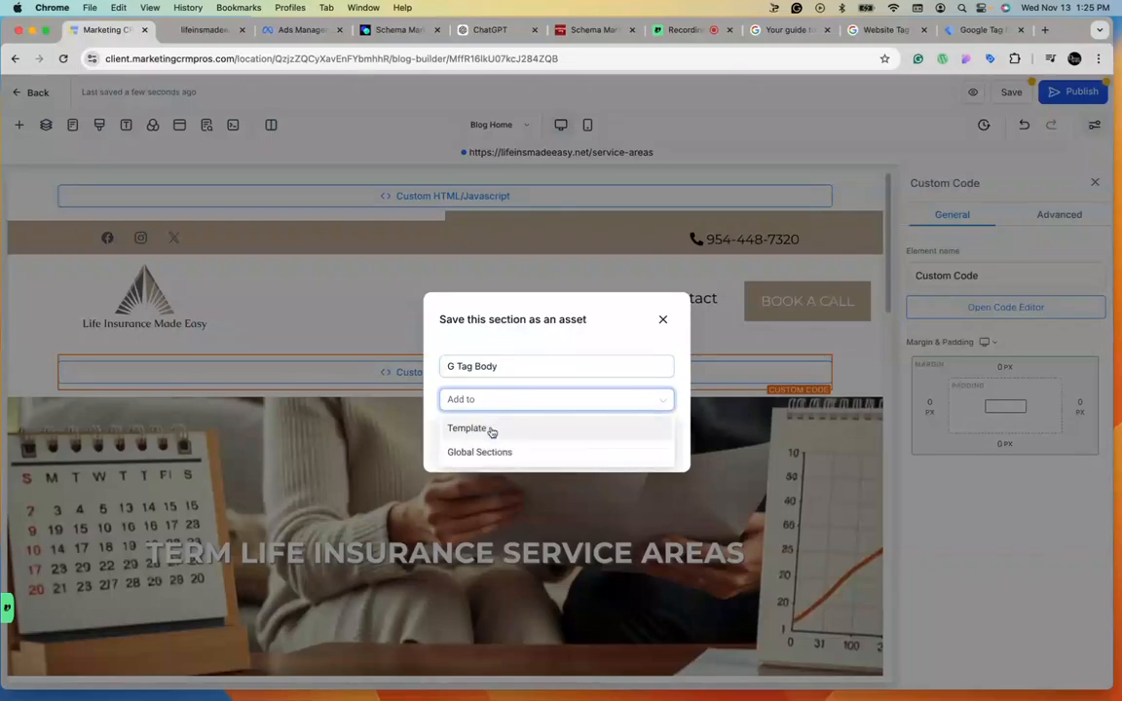
click(488, 452)
click(655, 444)
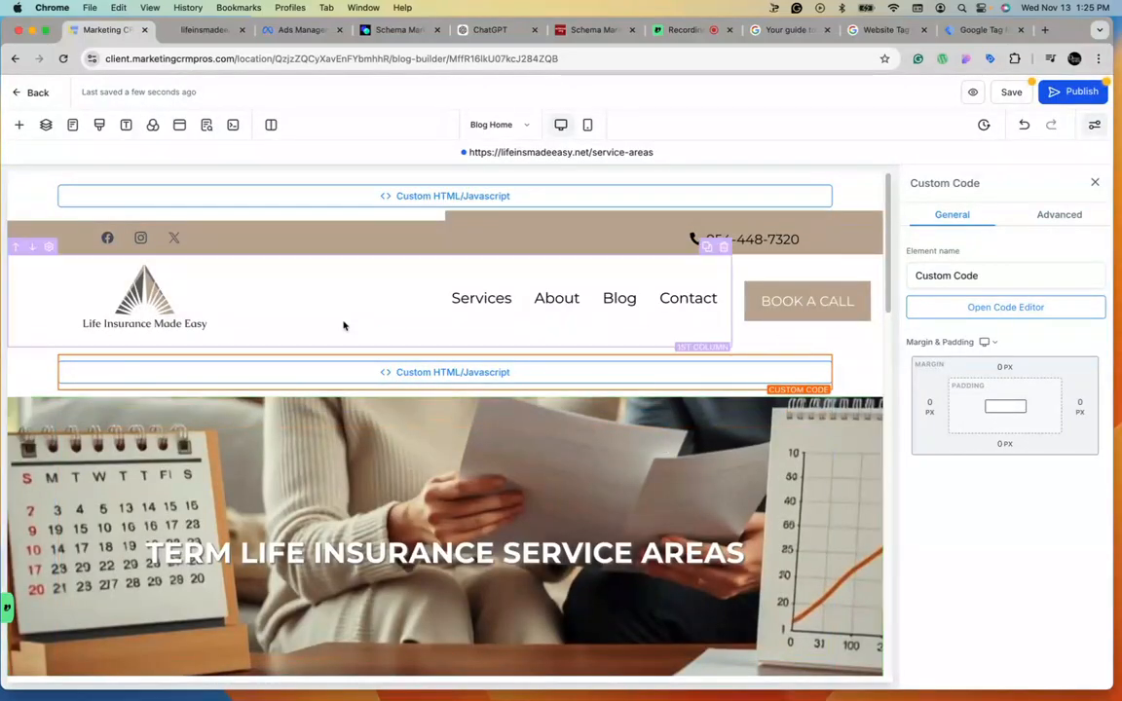
Save and publish the blog page.
click(1013, 91)
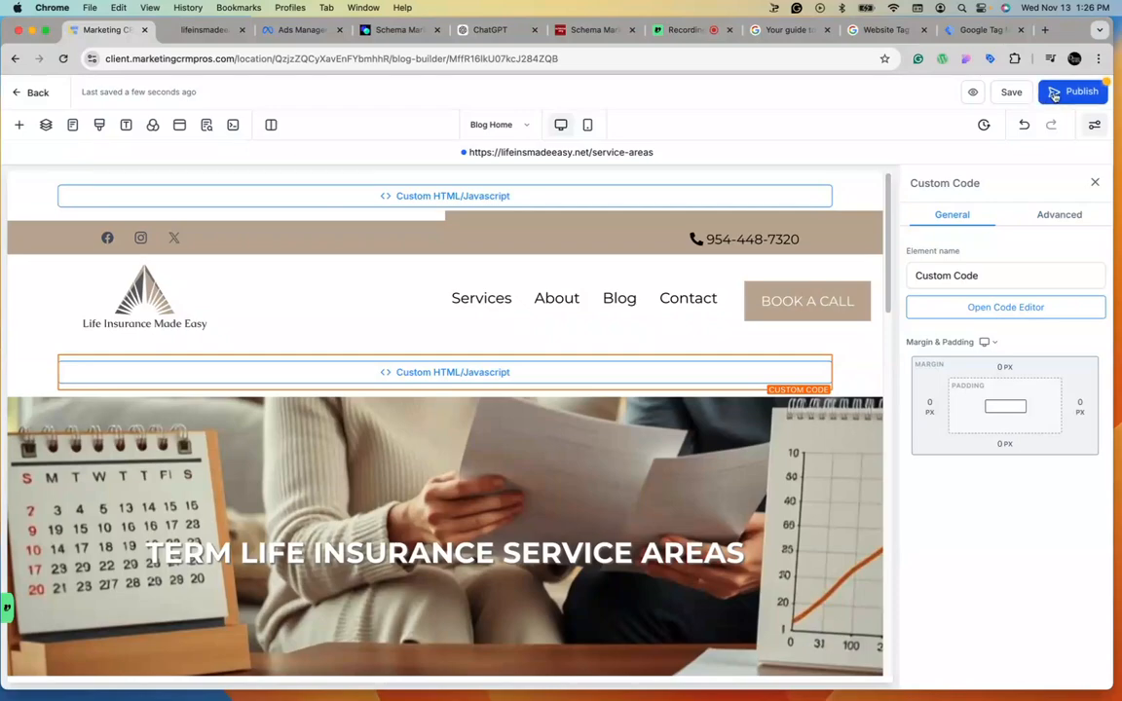
click(1064, 93)
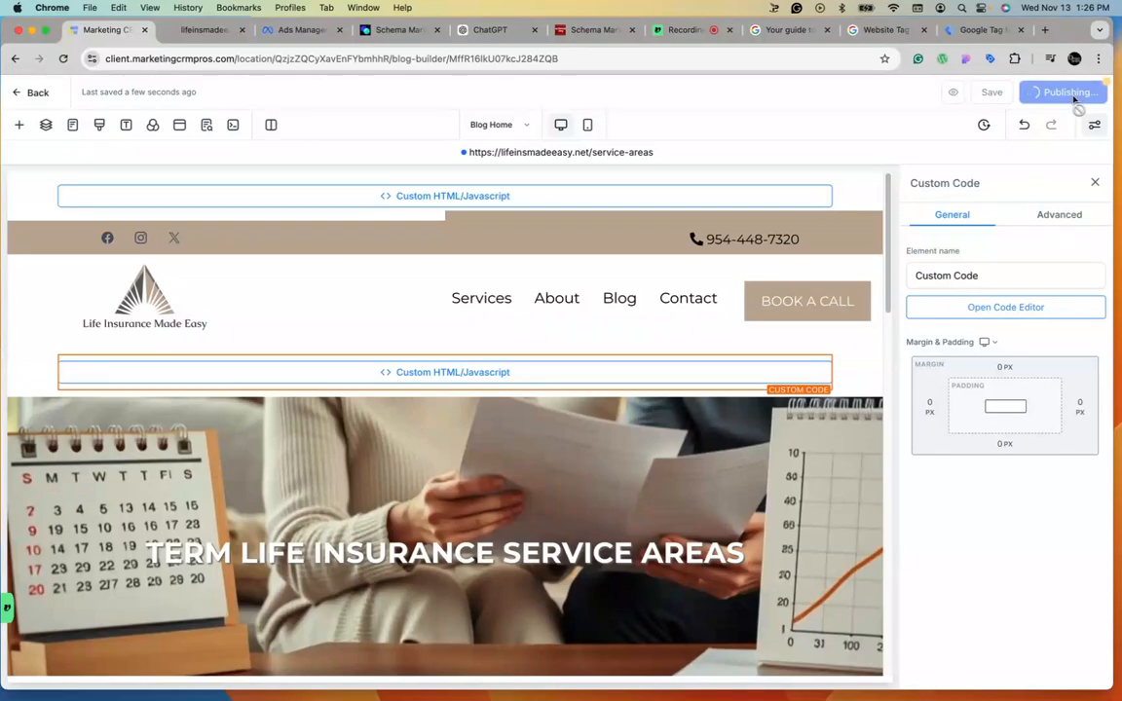
Switch to the Blog Post page and insert the G Tag Body global section just below its header.
click(73, 126)
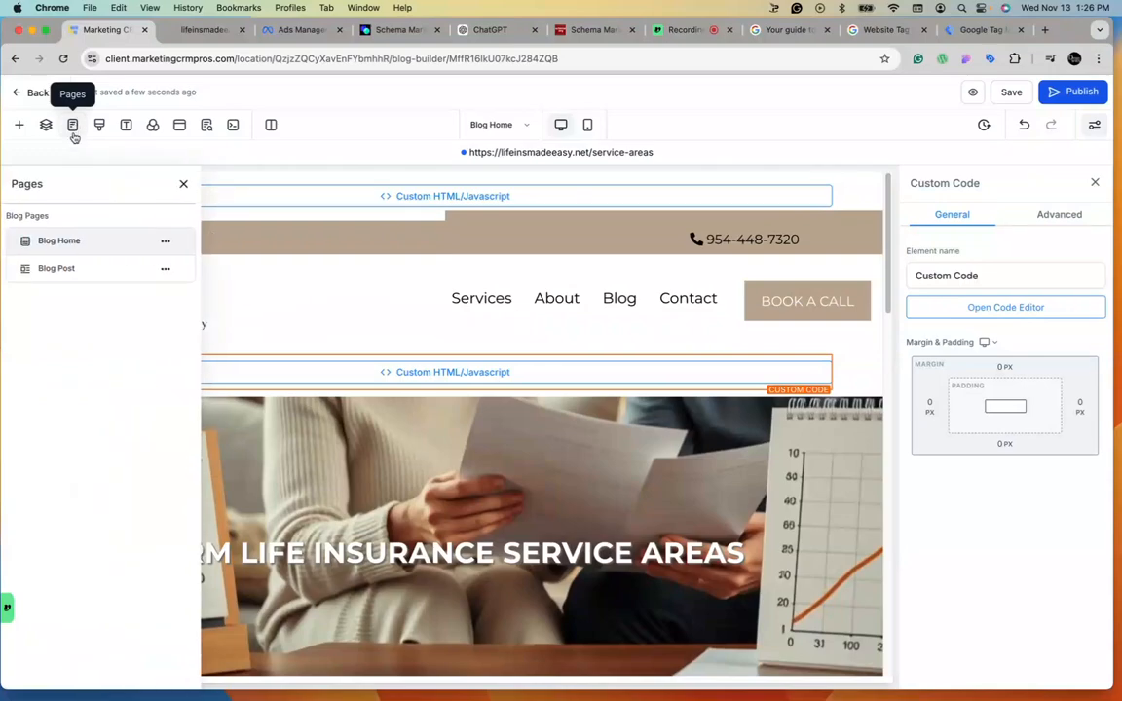
click(71, 272)
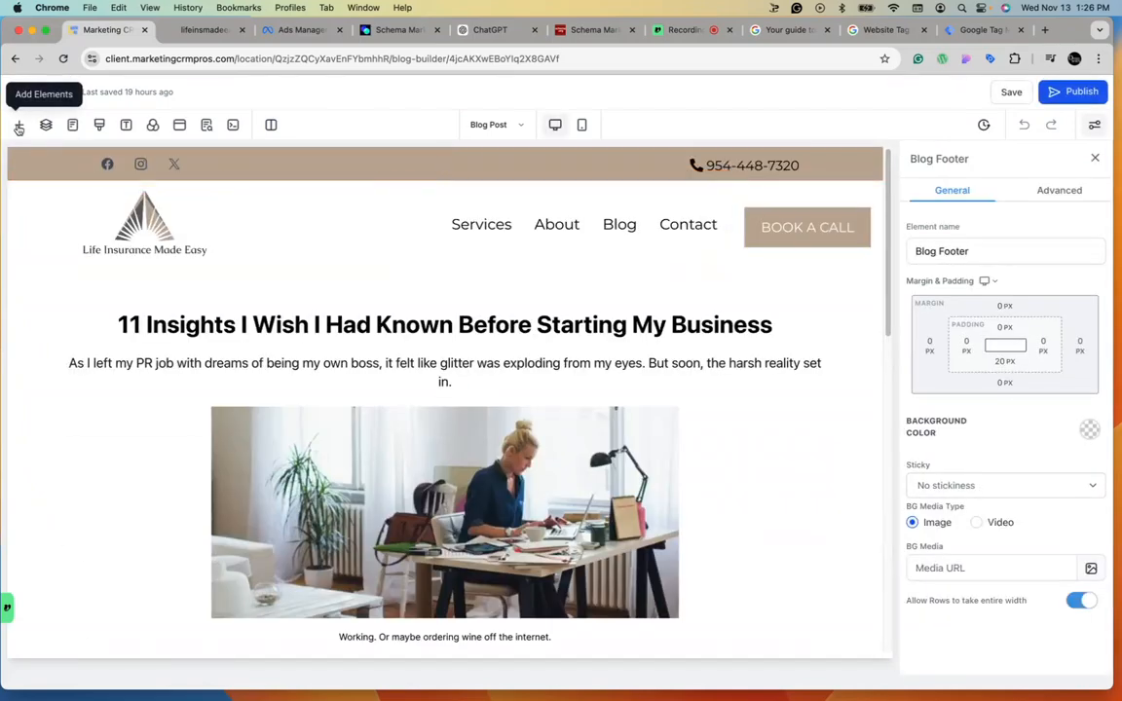
click(19, 125)
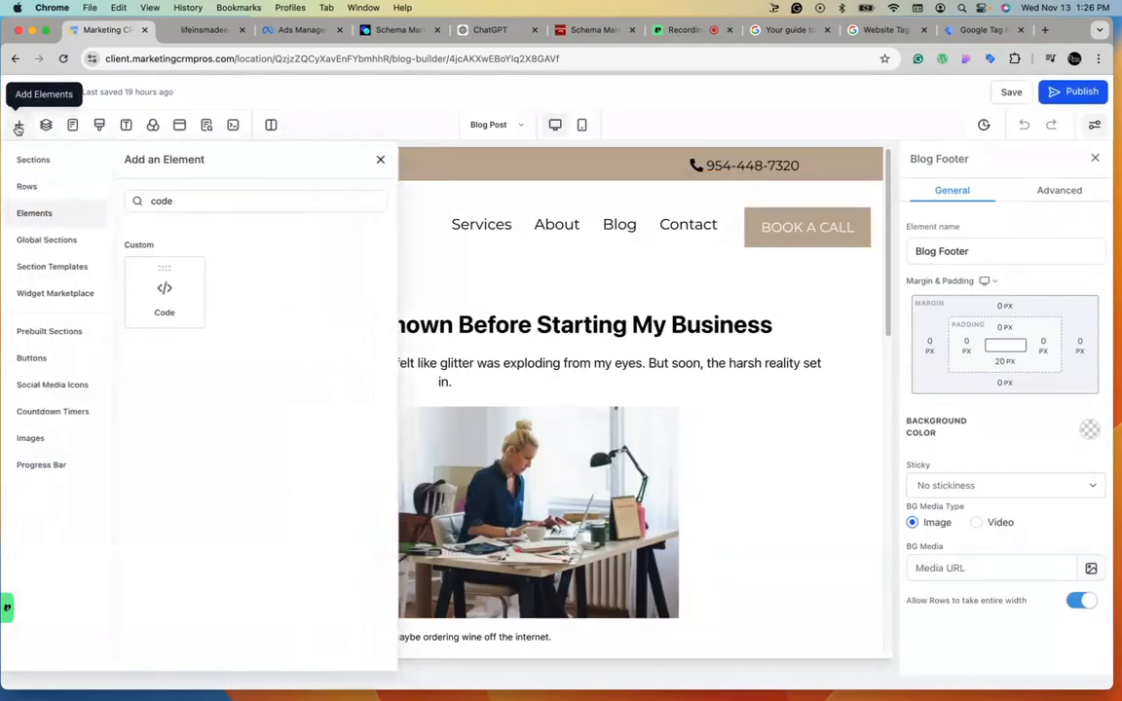
click(54, 266)
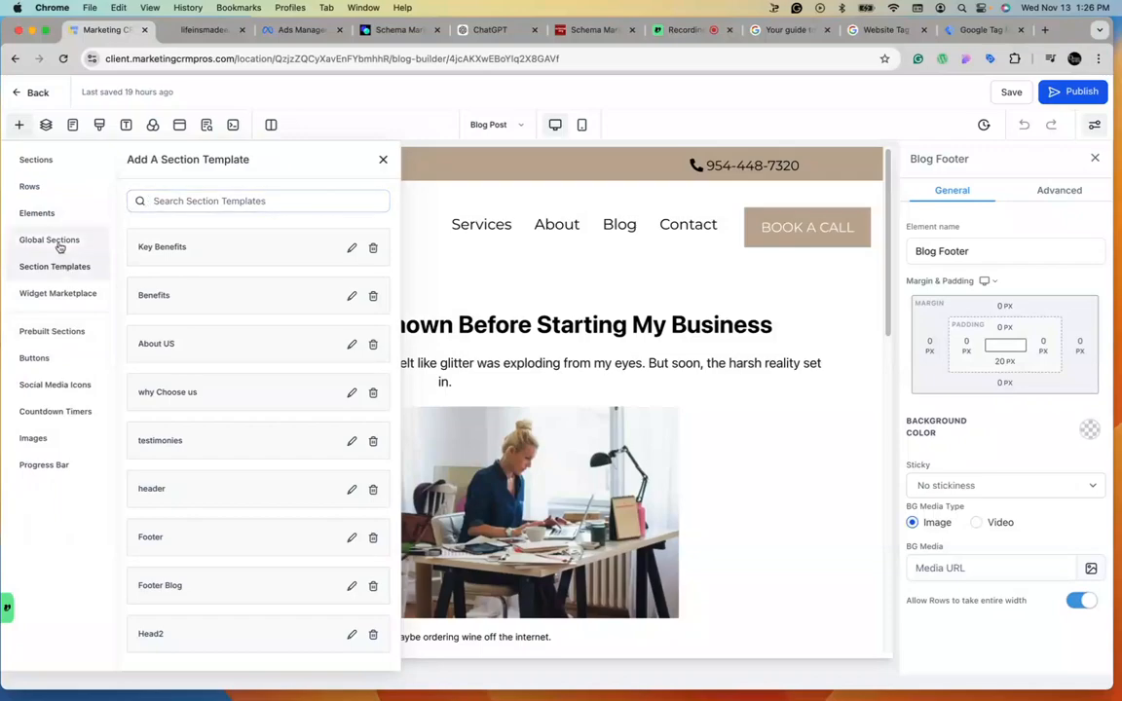
click(57, 239)
drag(171, 310, 602, 290)
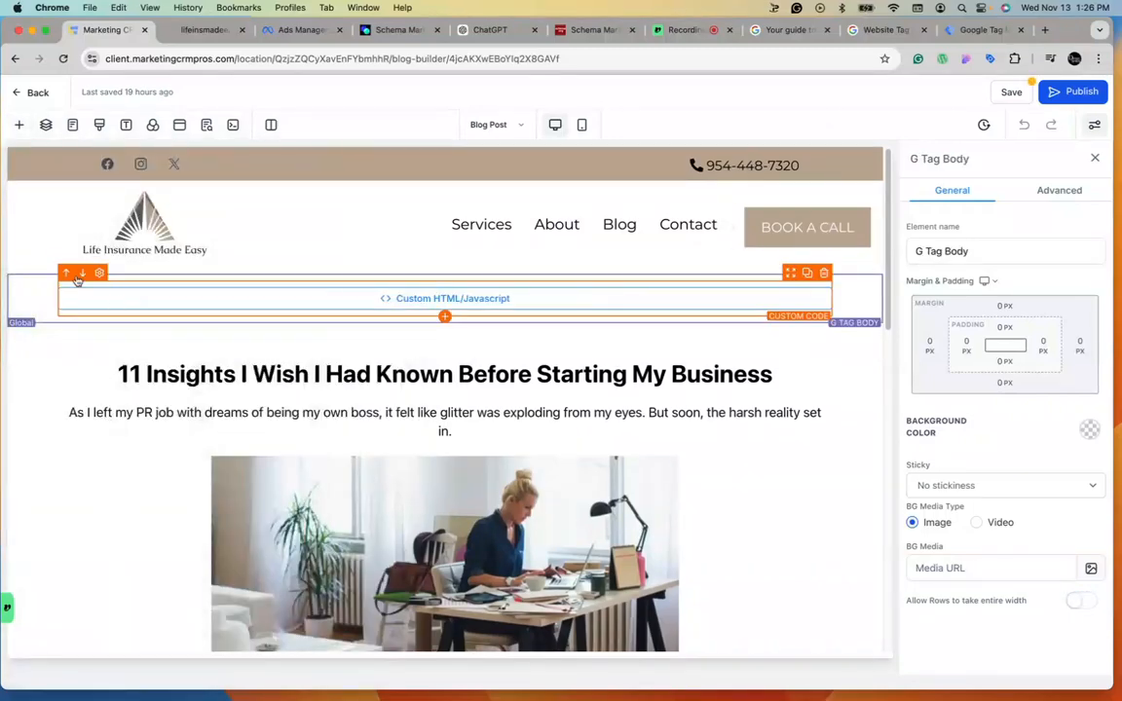
Insert the G Tag Header global section at the very top of the Blog Post page, then save and publish.
click(19, 125)
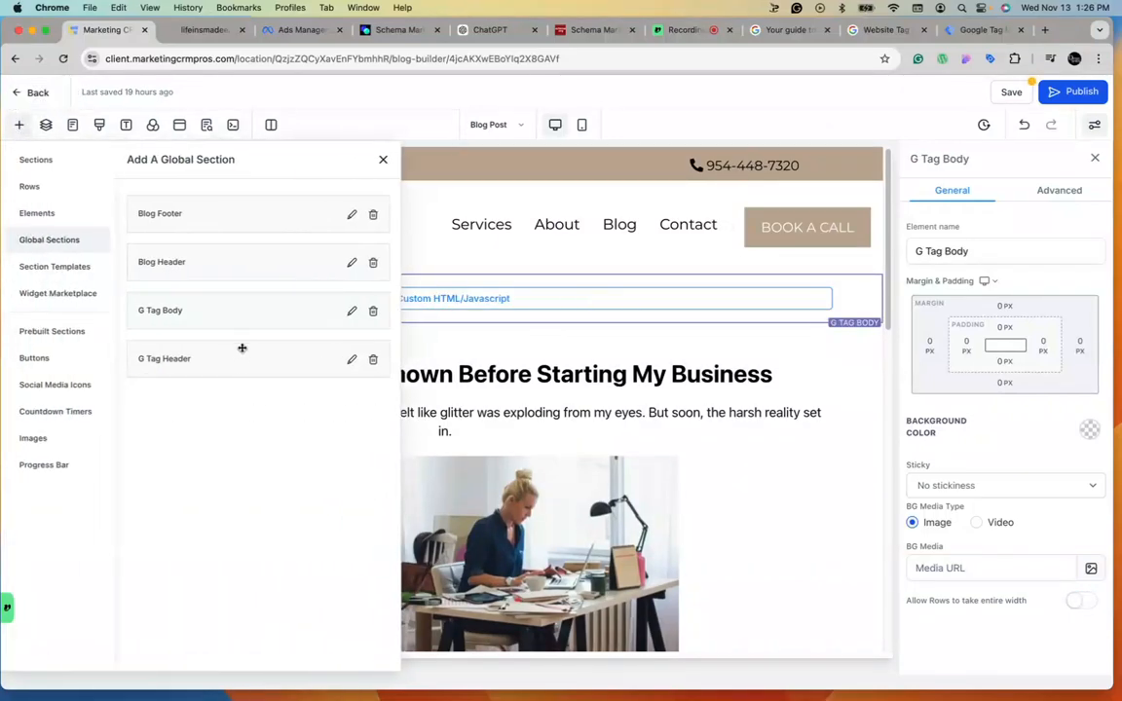
drag(180, 359, 621, 154)
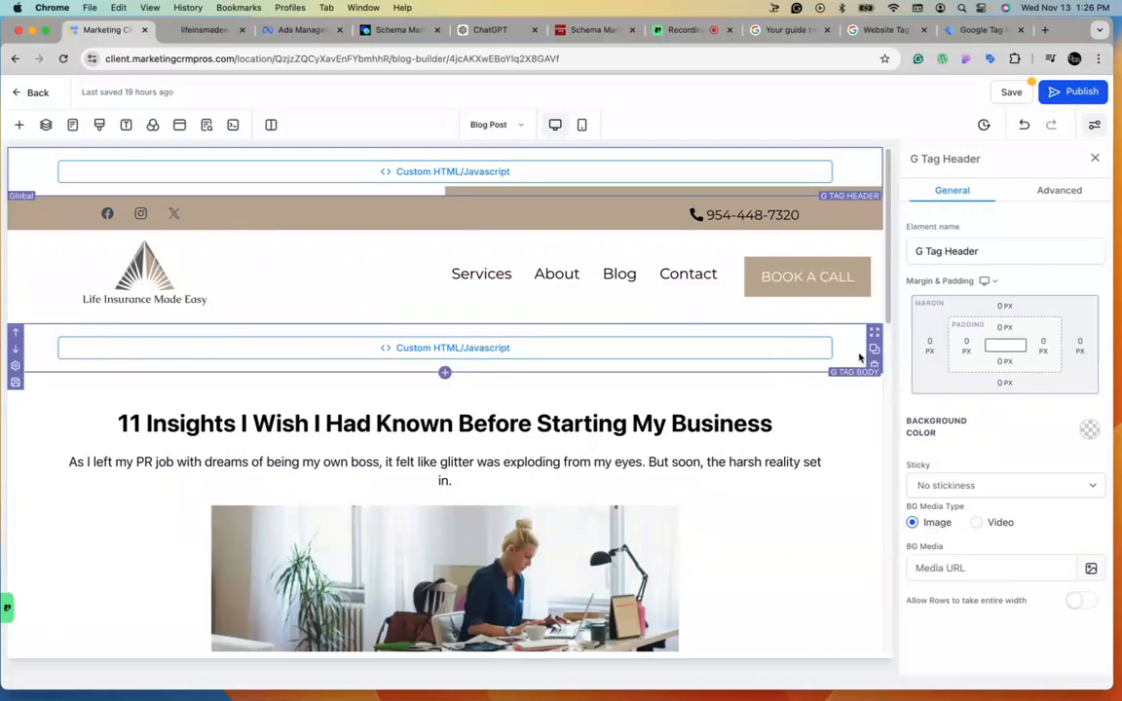
click(1011, 92)
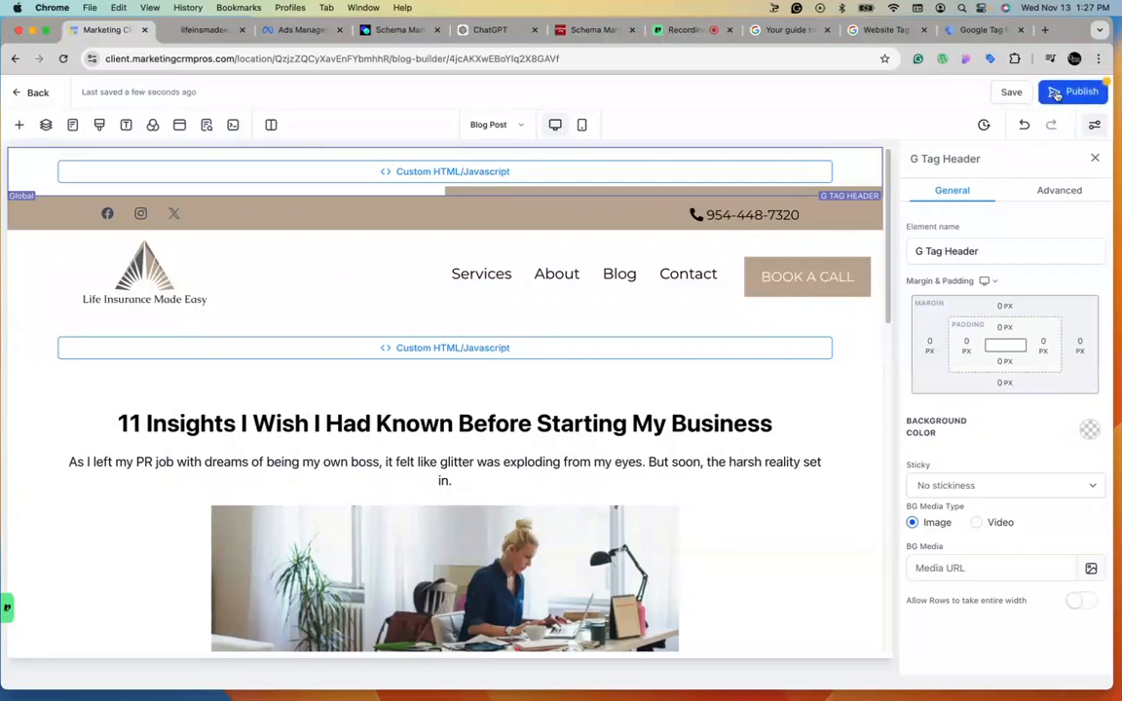
click(1057, 94)
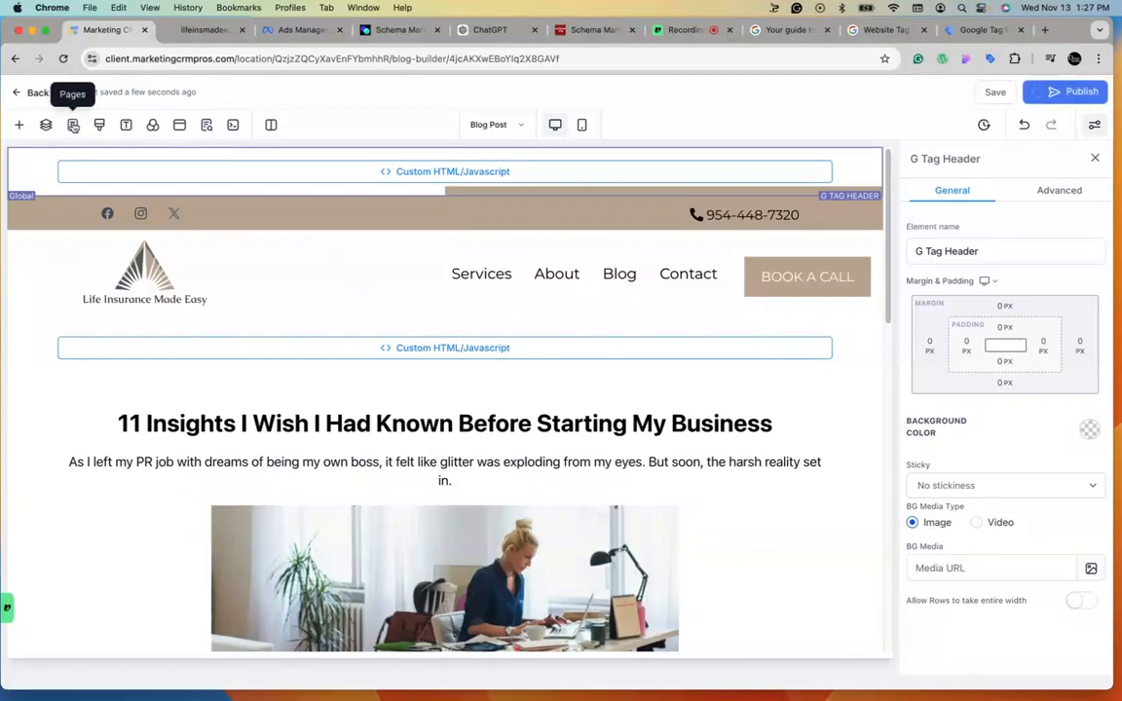
Return to the Blog Home page and copy its live URL.
click(73, 126)
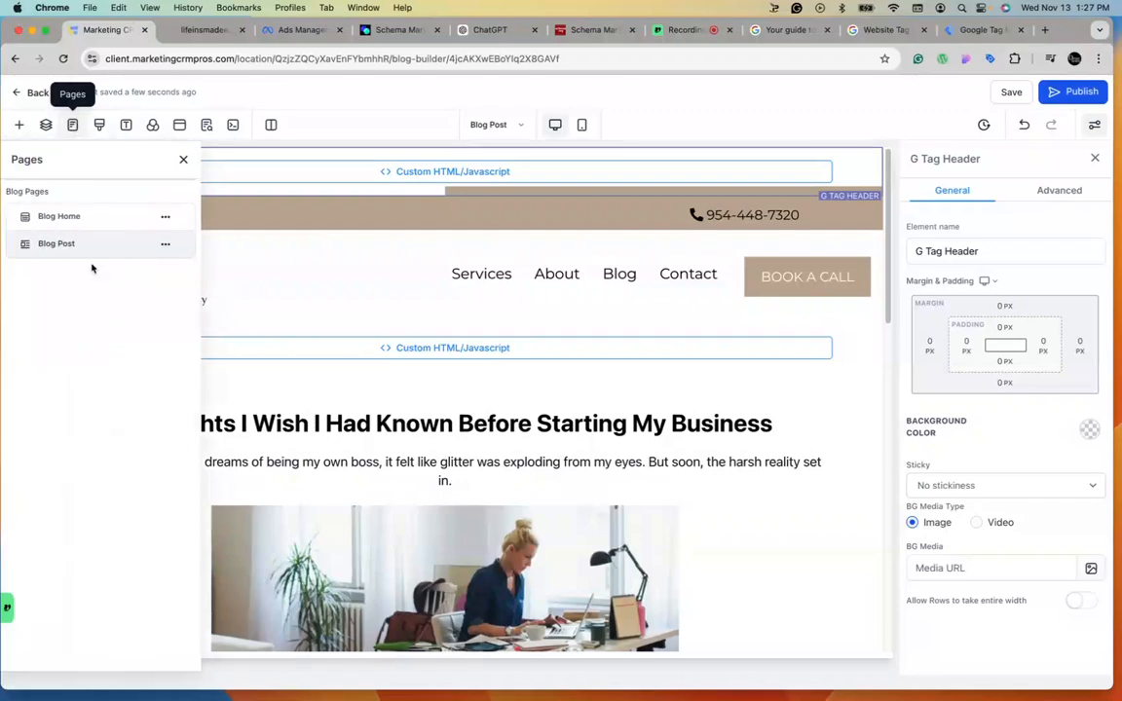
click(70, 223)
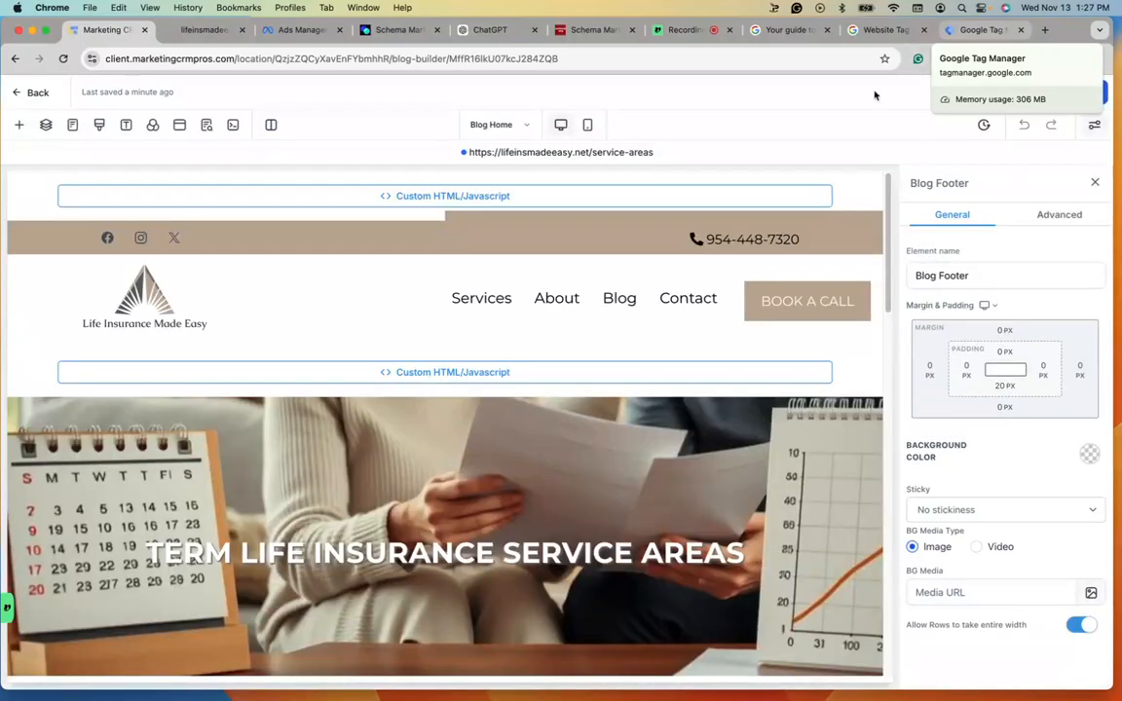
right_click(551, 152)
click(601, 238)
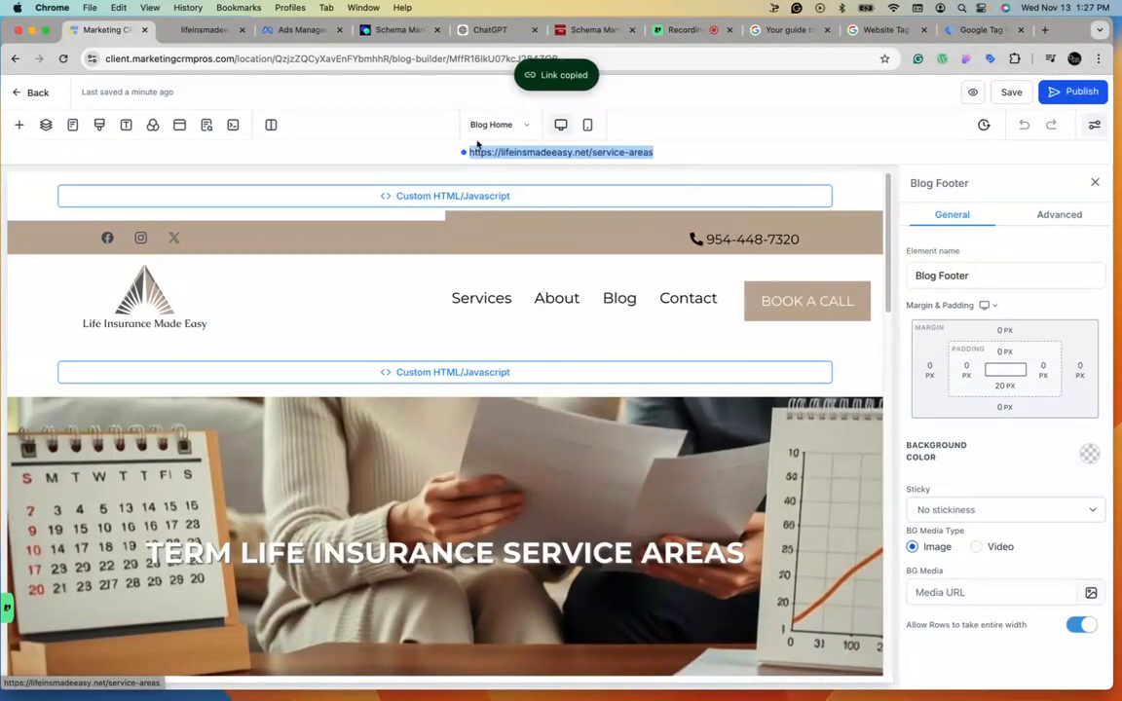
click(969, 32)
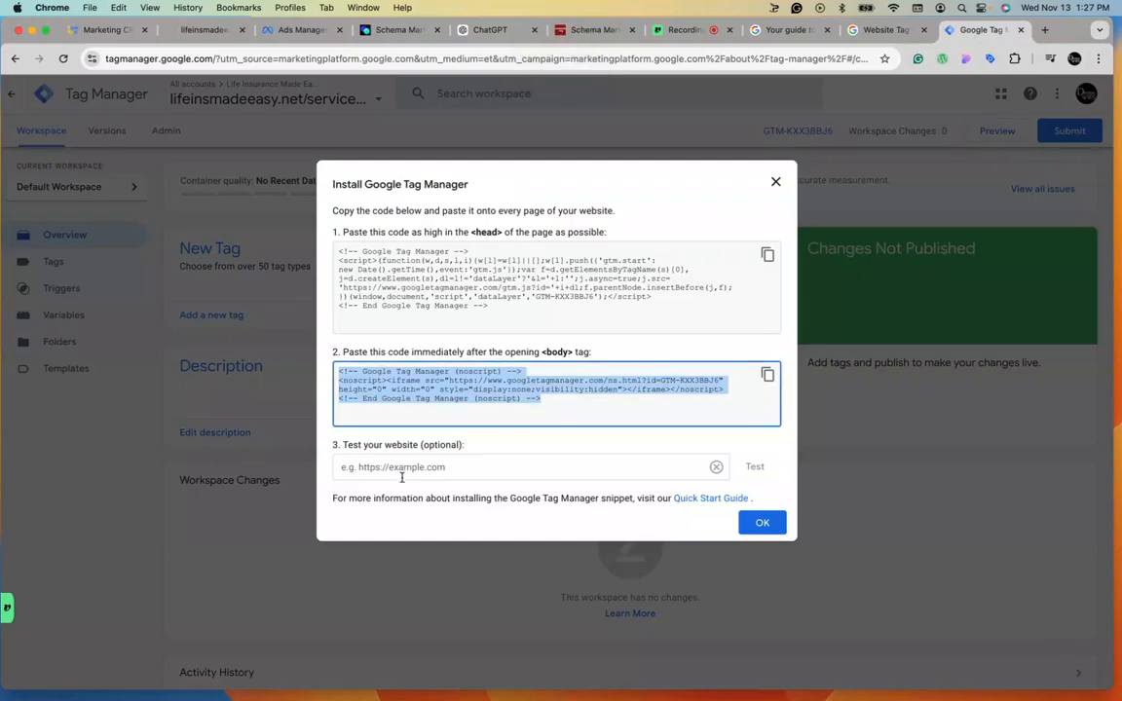
click(365, 466)
right_click(389, 472)
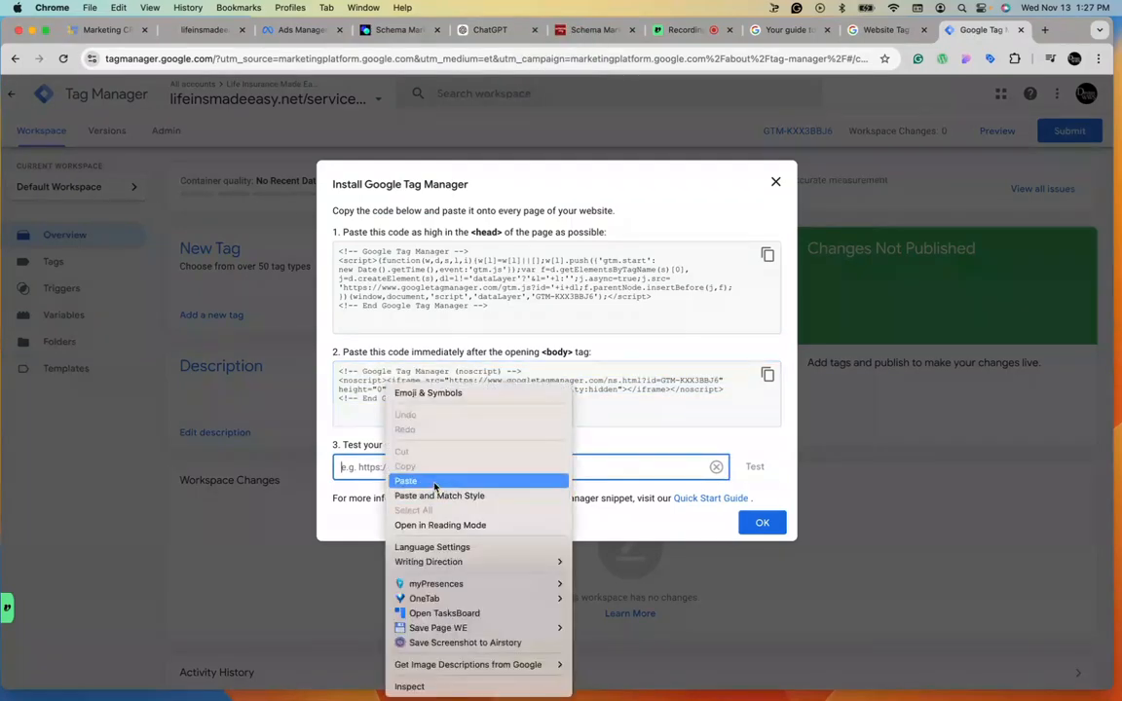
click(434, 483)
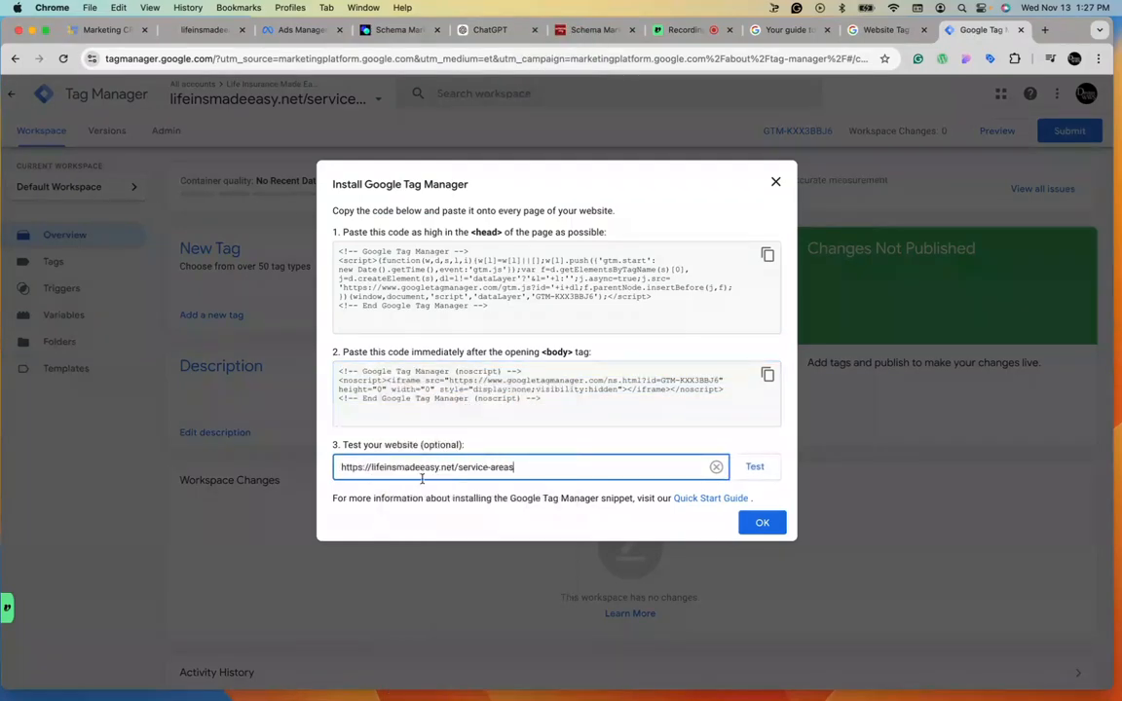
click(756, 469)
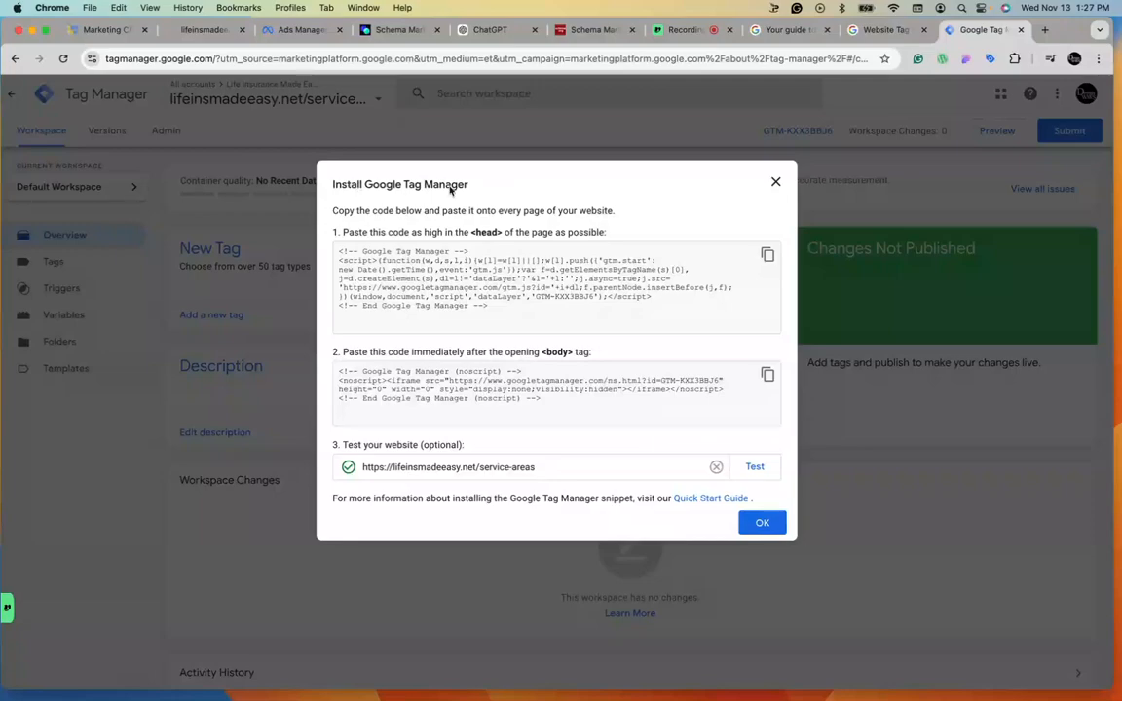
click(756, 520)
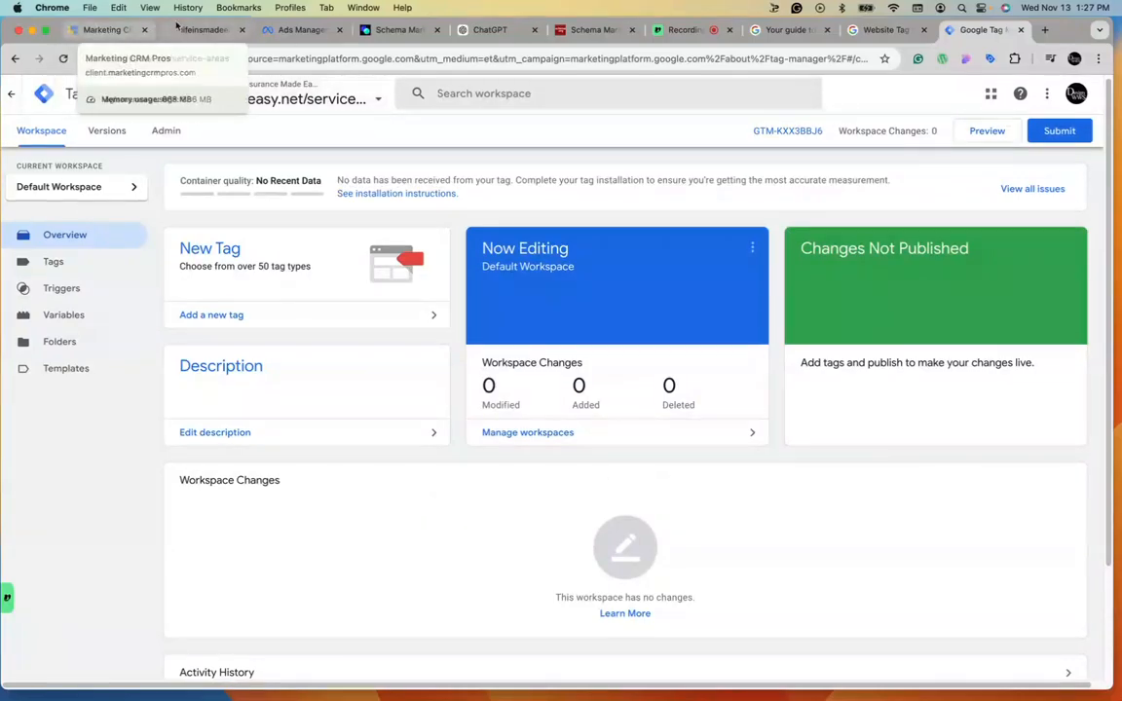
Open the live service-areas page, browse it, and copy its address.
click(109, 31)
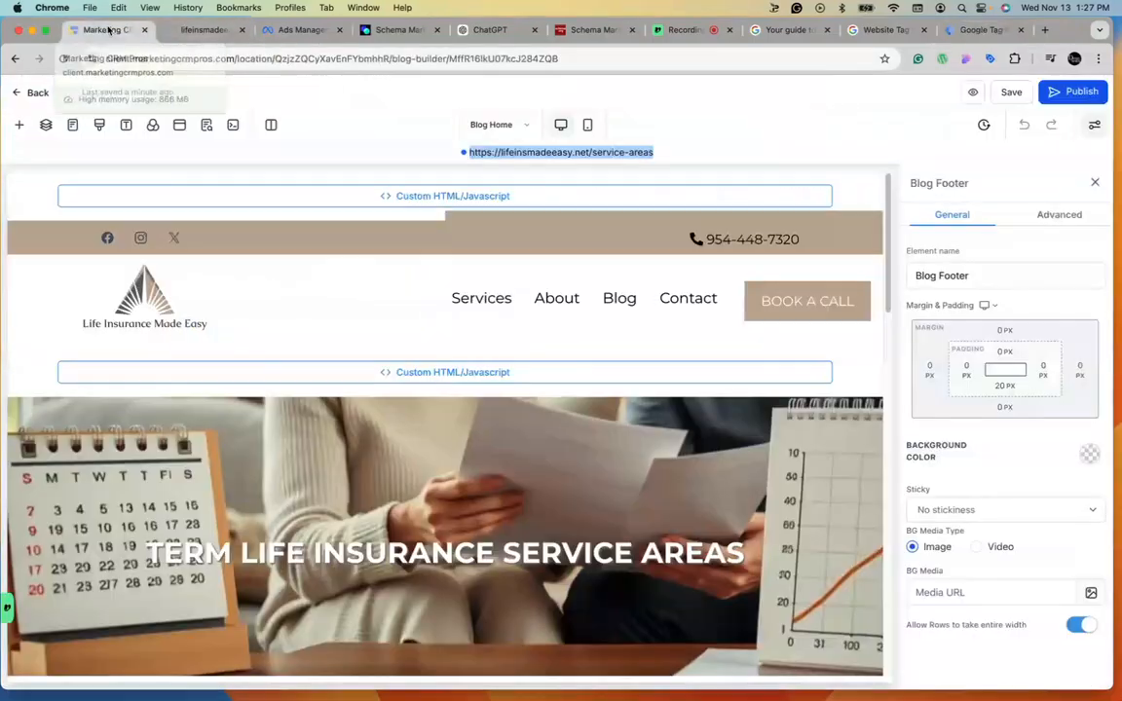
click(207, 30)
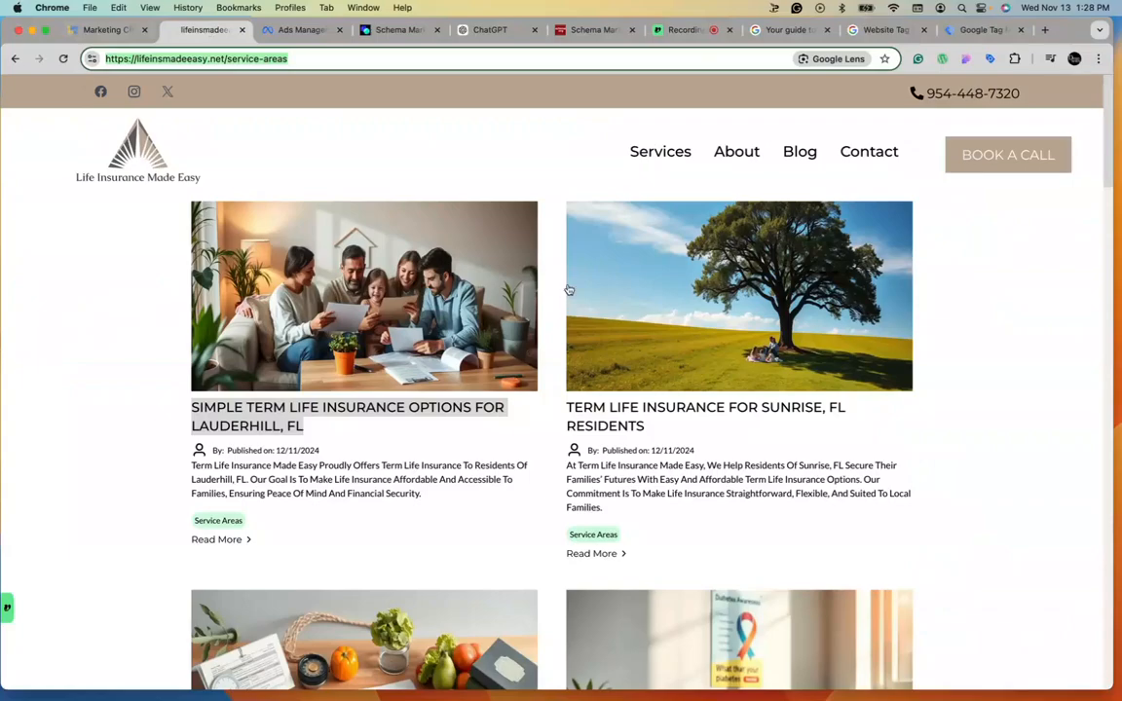
scroll(569, 290, down, 15)
scroll(389, 303, up, 20)
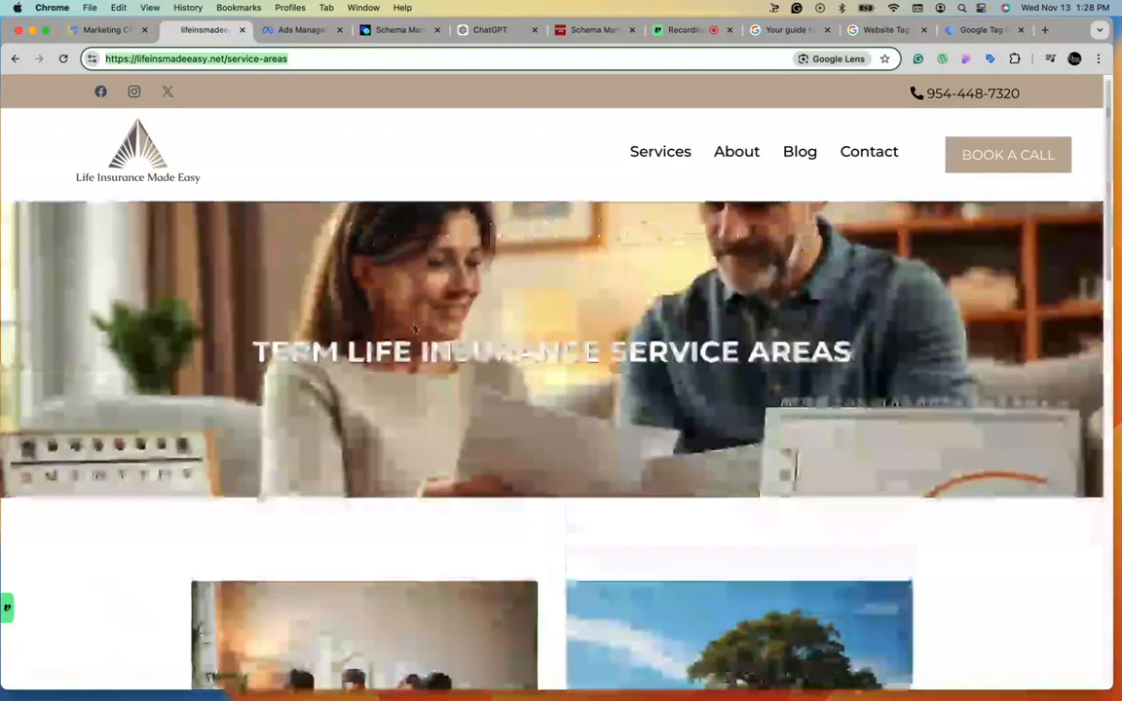
right_click(136, 58)
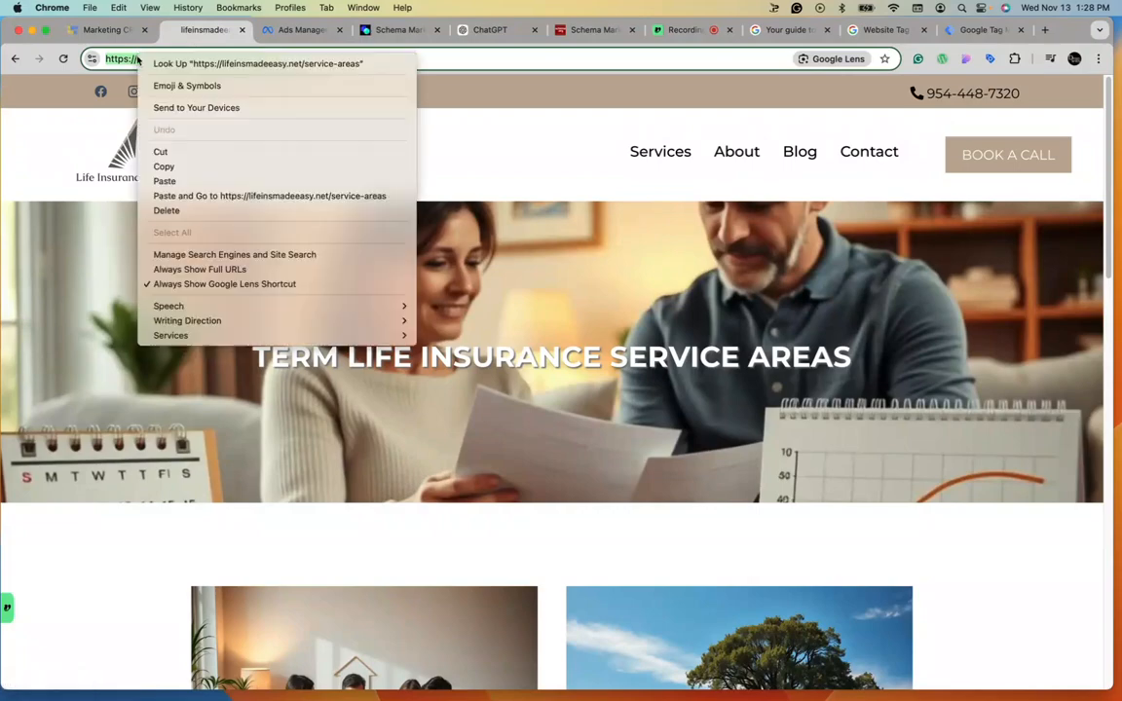
click(206, 166)
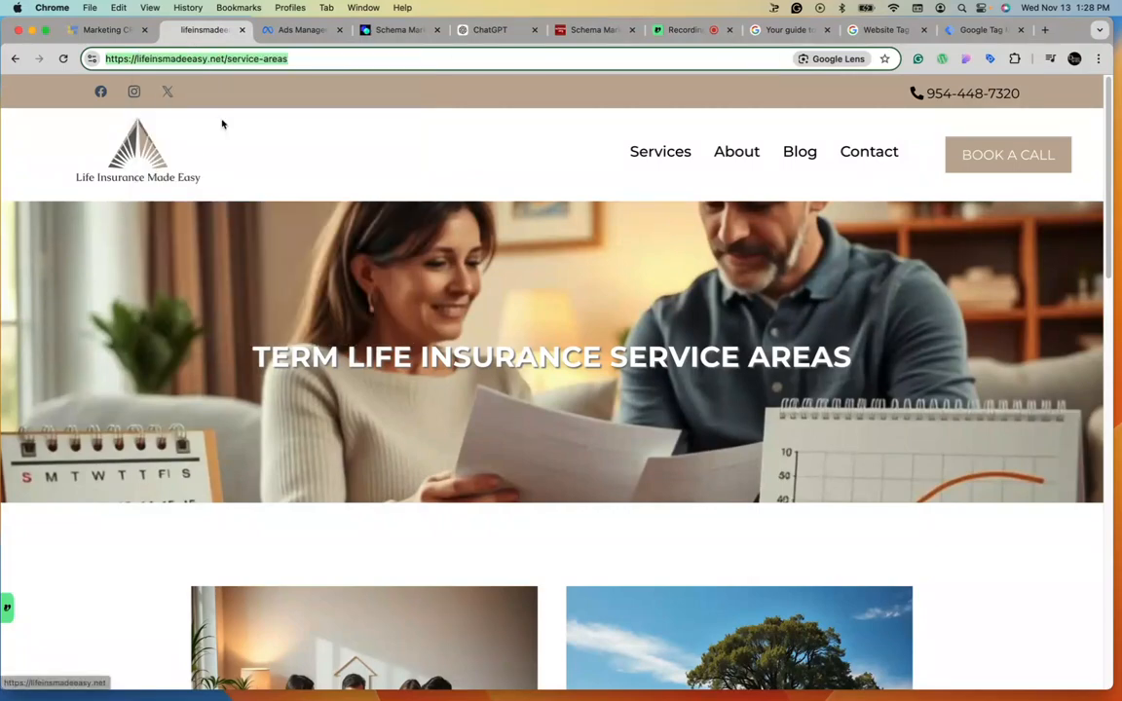
Copy the JSON-LD schema code from the ChatGPT conversation.
click(493, 30)
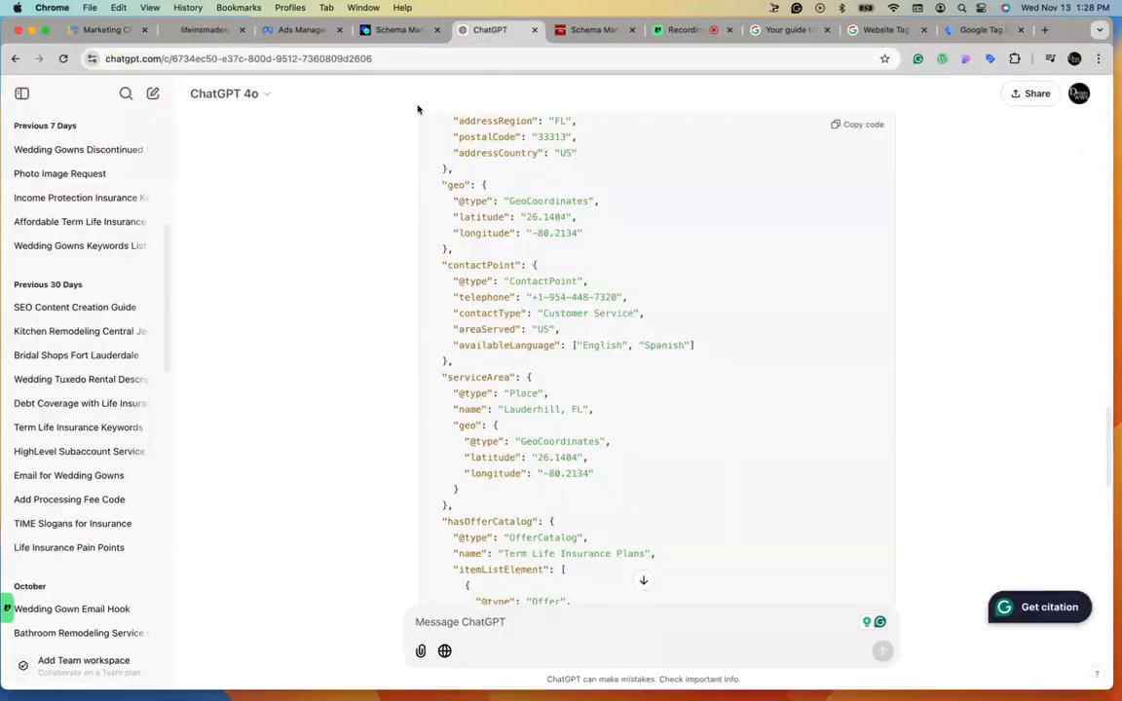
scroll(633, 225, down, 15)
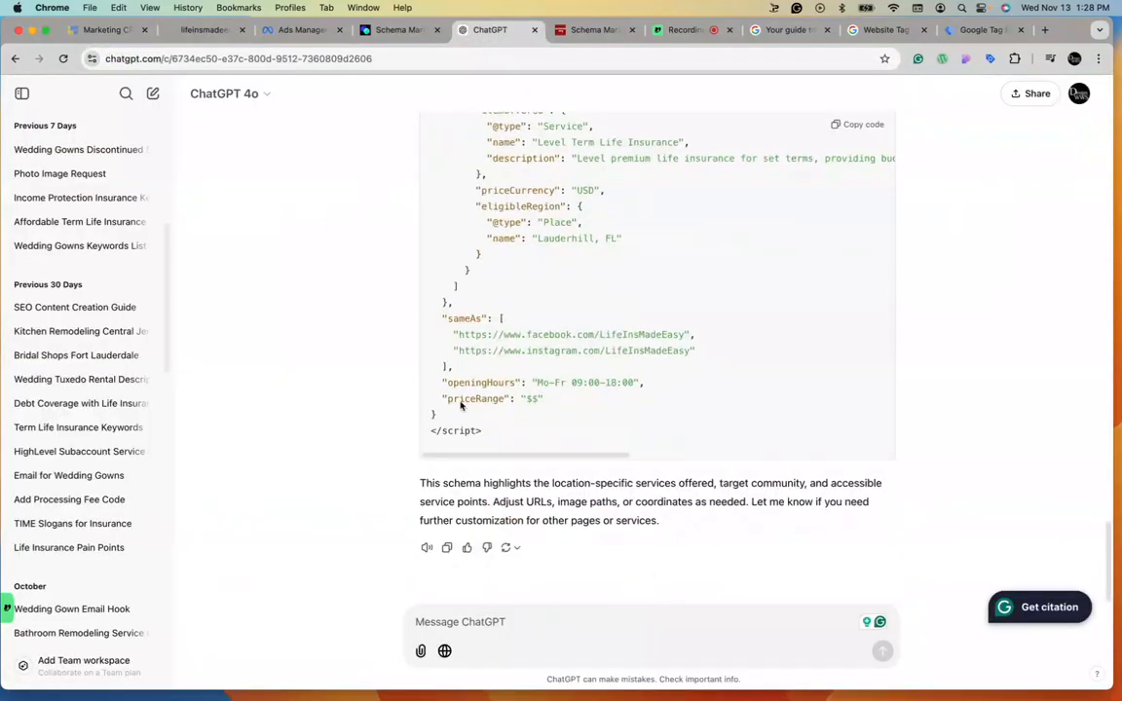
scroll(585, 439, up, 12)
scroll(443, 265, down, 5)
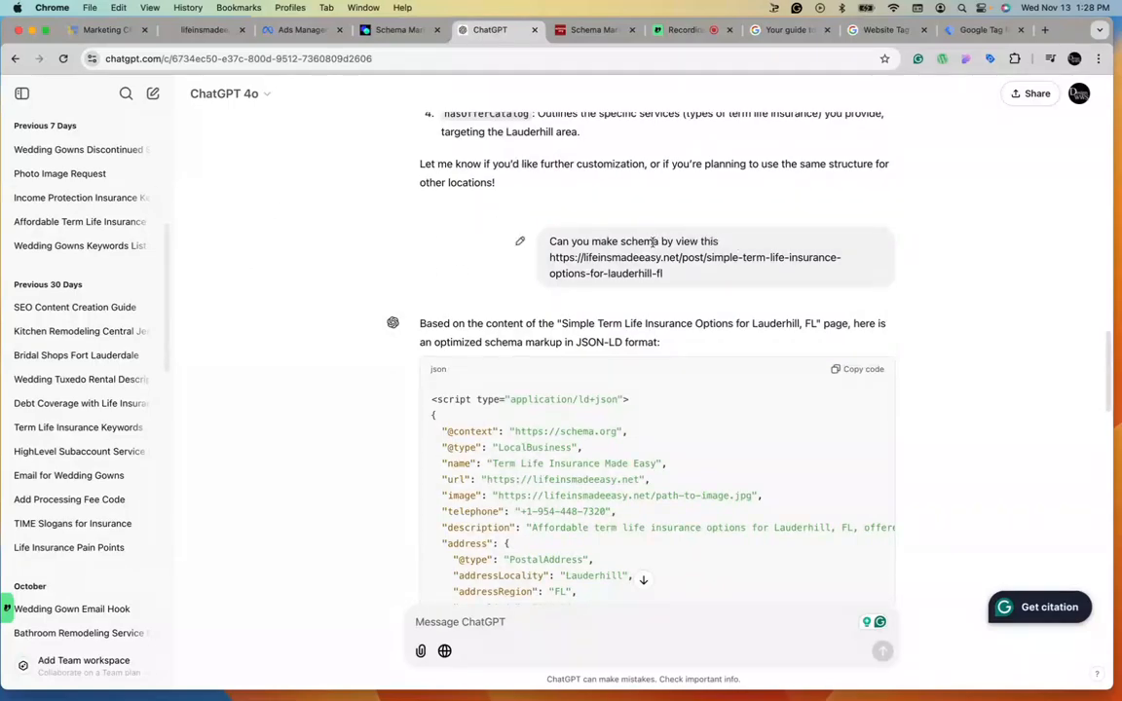
scroll(624, 248, down, 1)
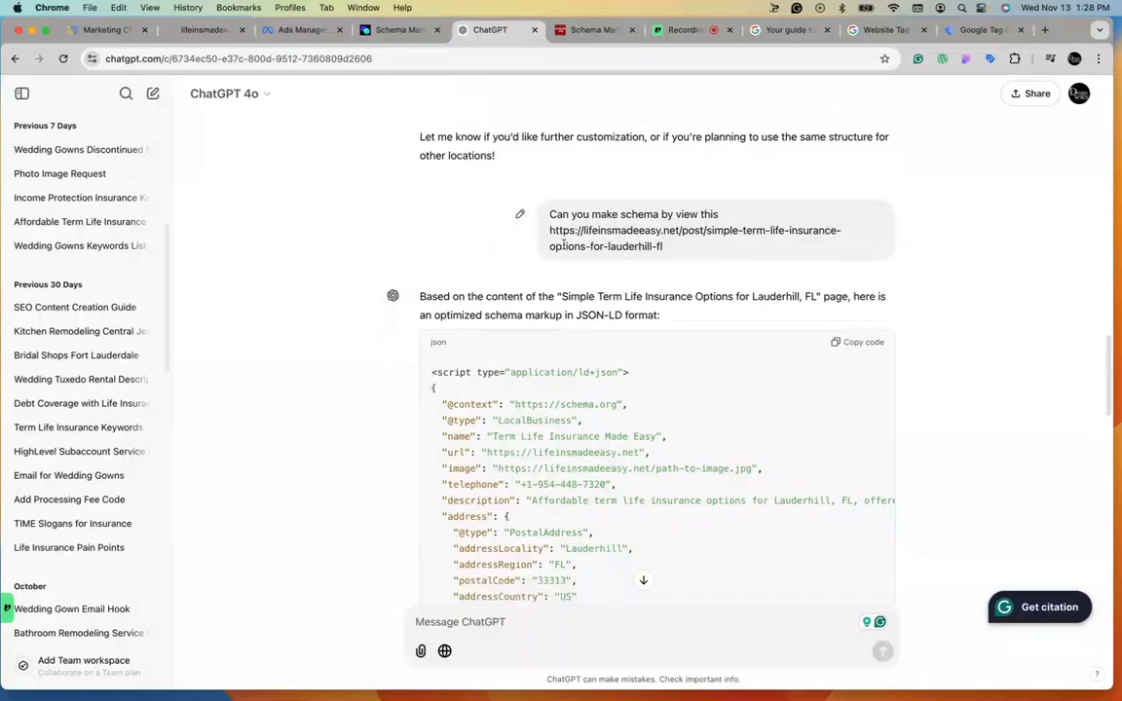
scroll(563, 247, down, 5)
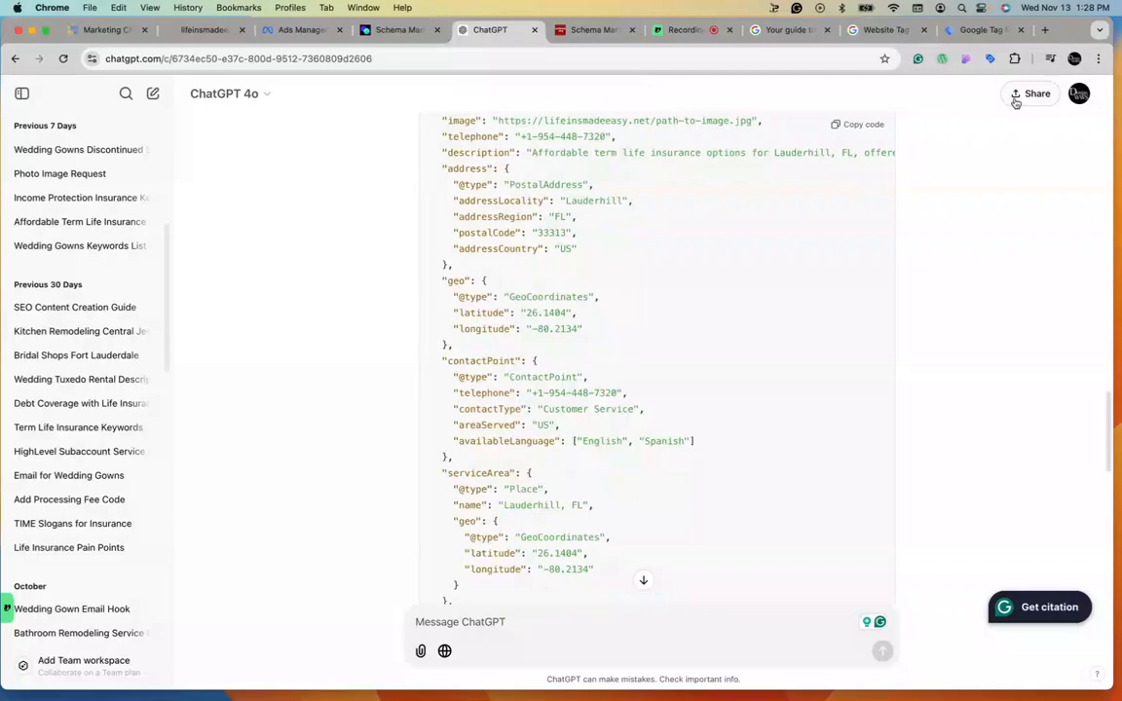
click(877, 126)
Run a new Schema Markup Validator test on the pasted code snippet.
click(590, 31)
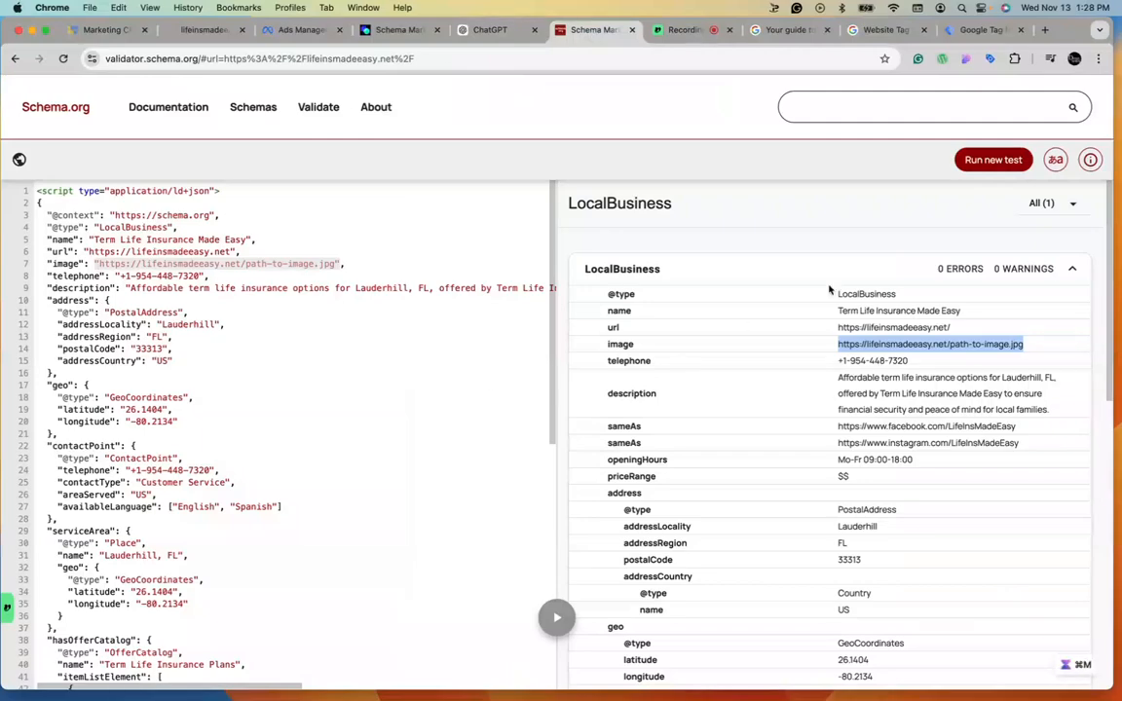
click(994, 160)
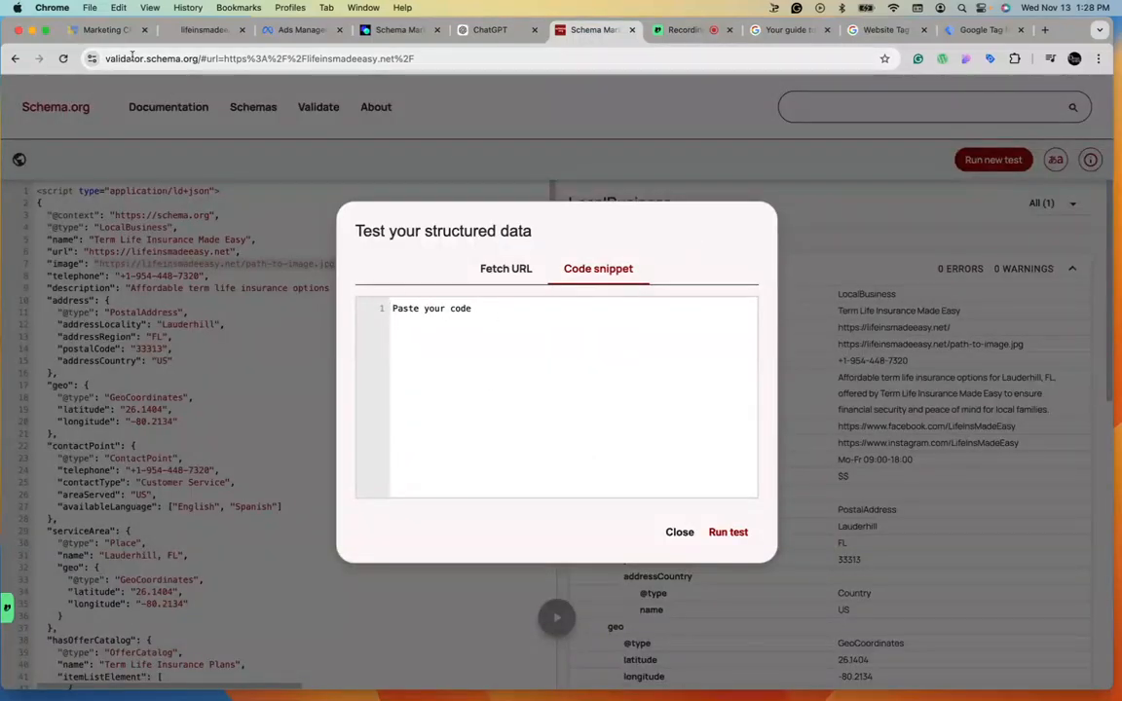
right_click(426, 308)
click(481, 414)
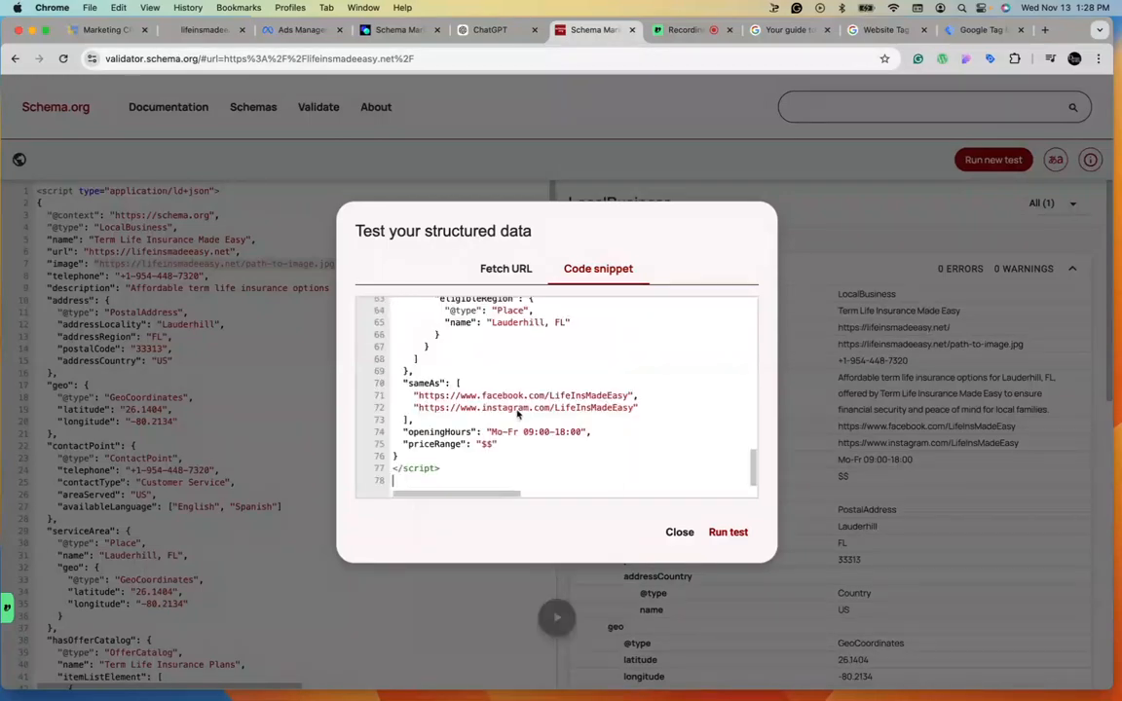
click(729, 532)
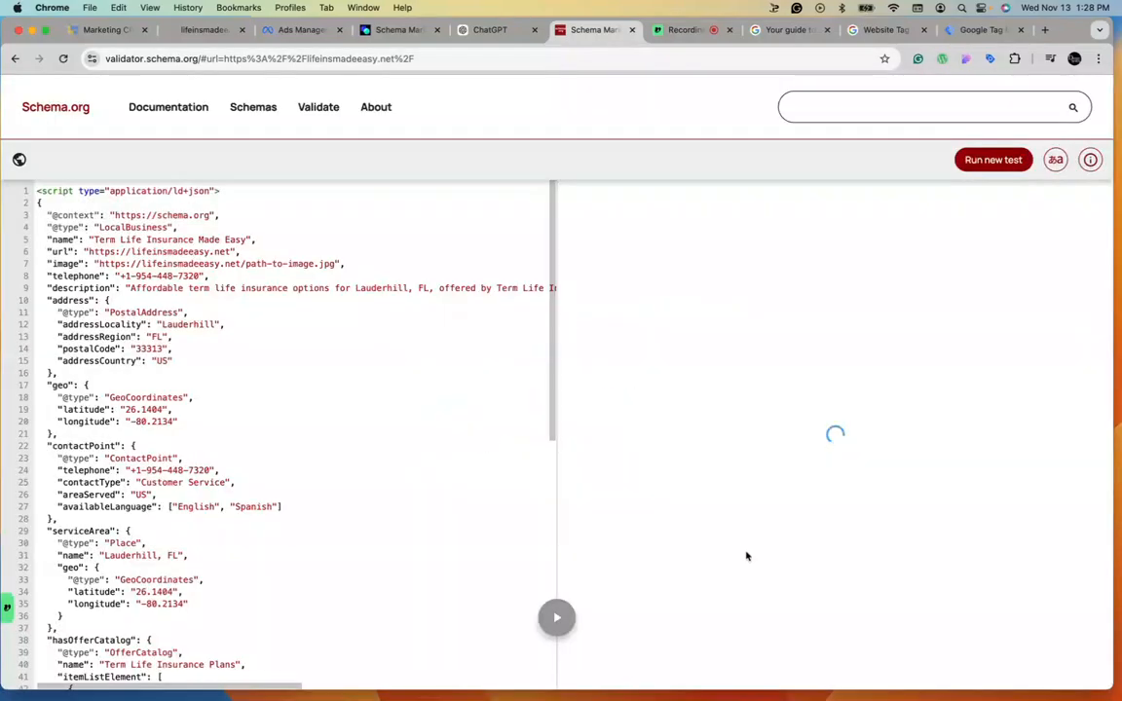
Review the validation results and return to Google Tag Manager.
scroll(821, 428, down, 5)
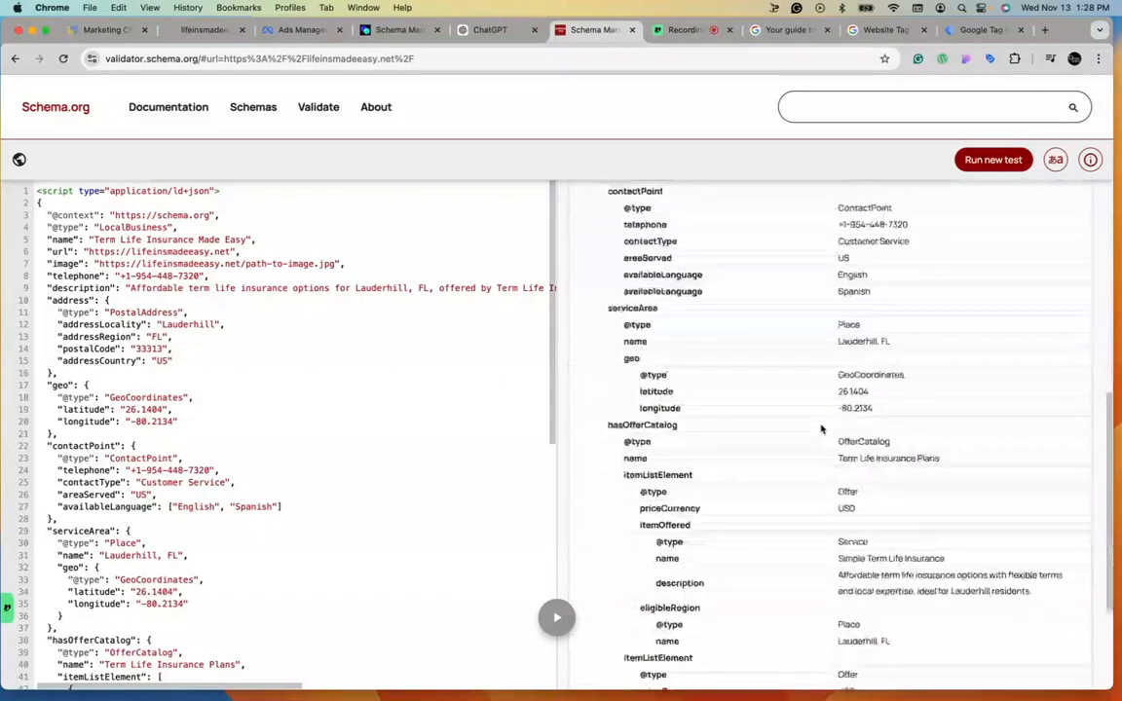
scroll(821, 429, down, 3)
scroll(853, 476, up, 10)
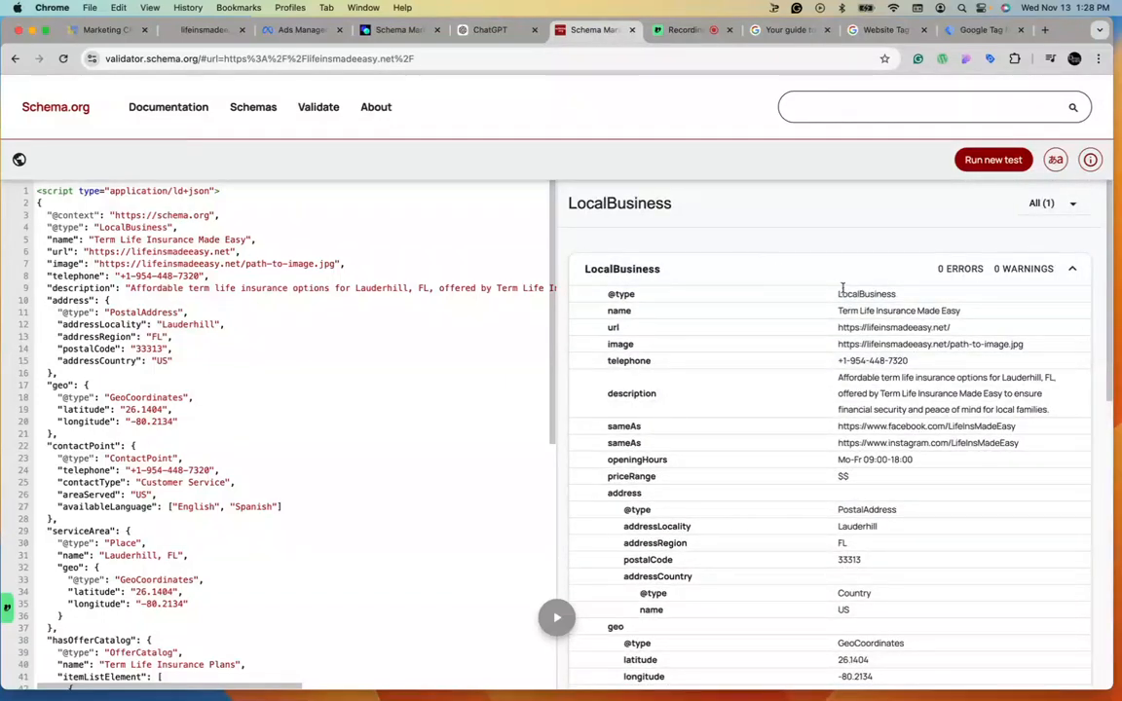
click(974, 30)
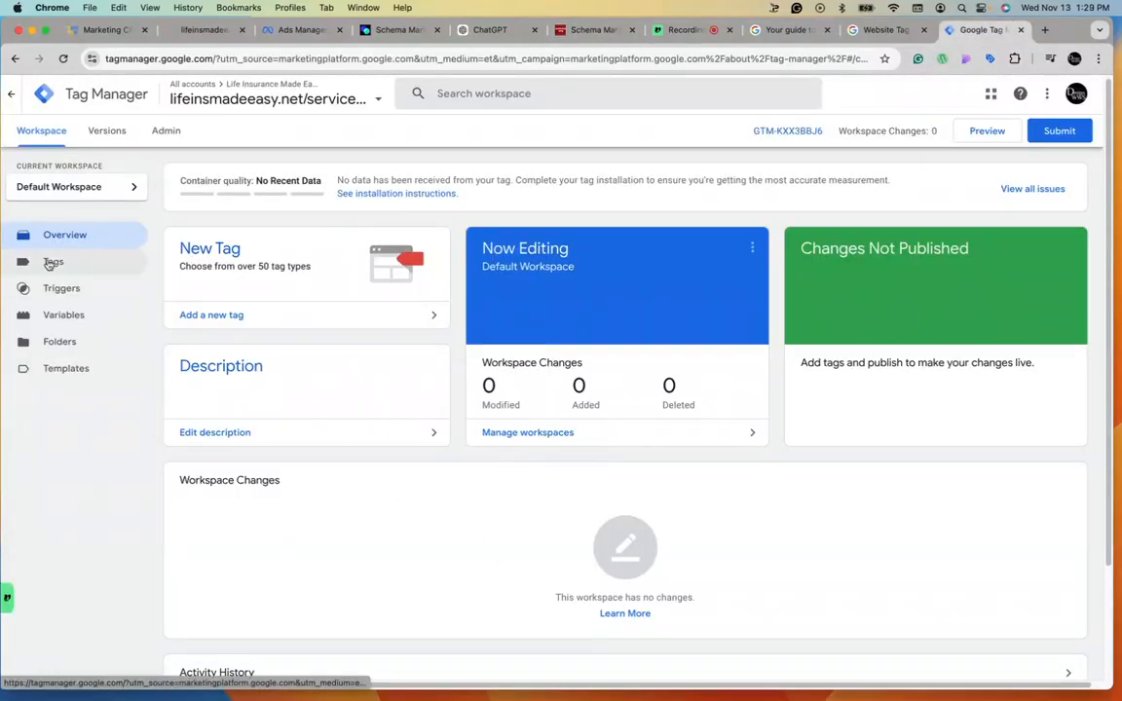
Create a new tag and name it "Service area Tag".
click(51, 264)
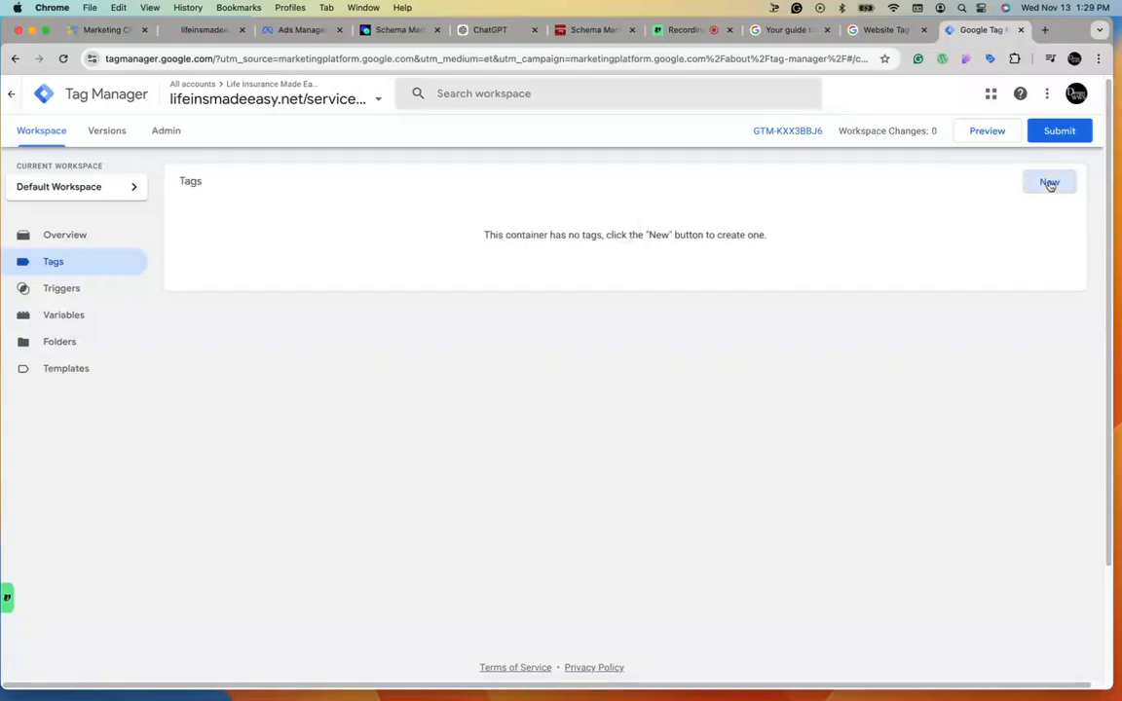
click(1049, 184)
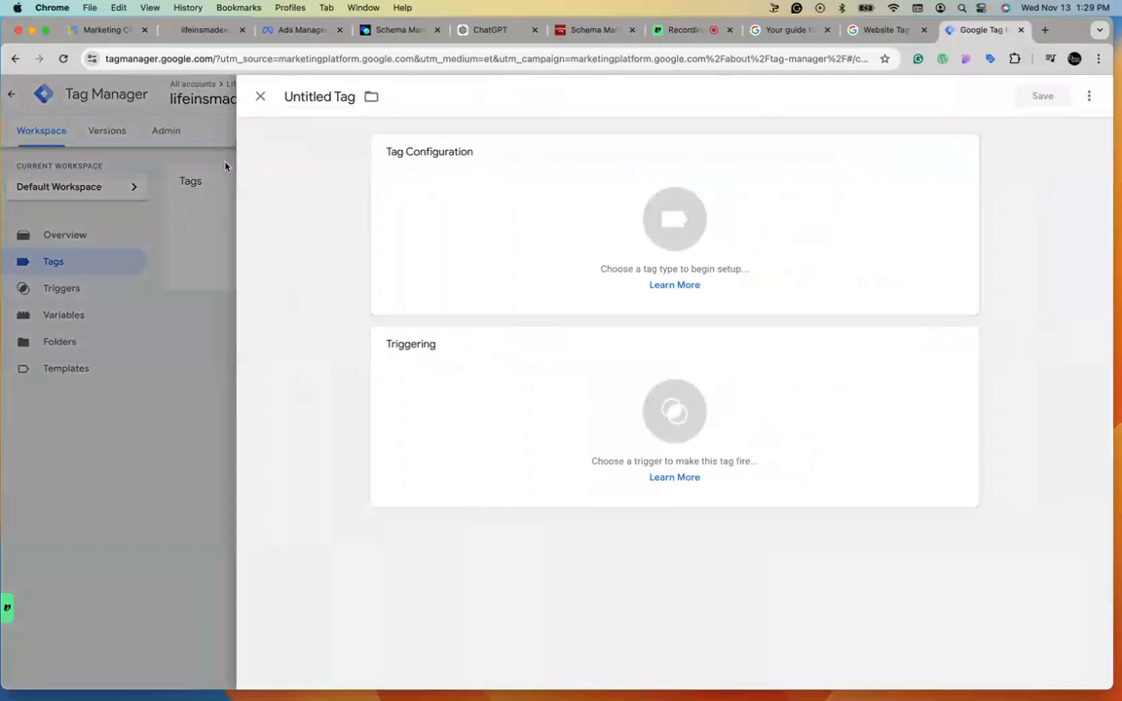
double_click(304, 95)
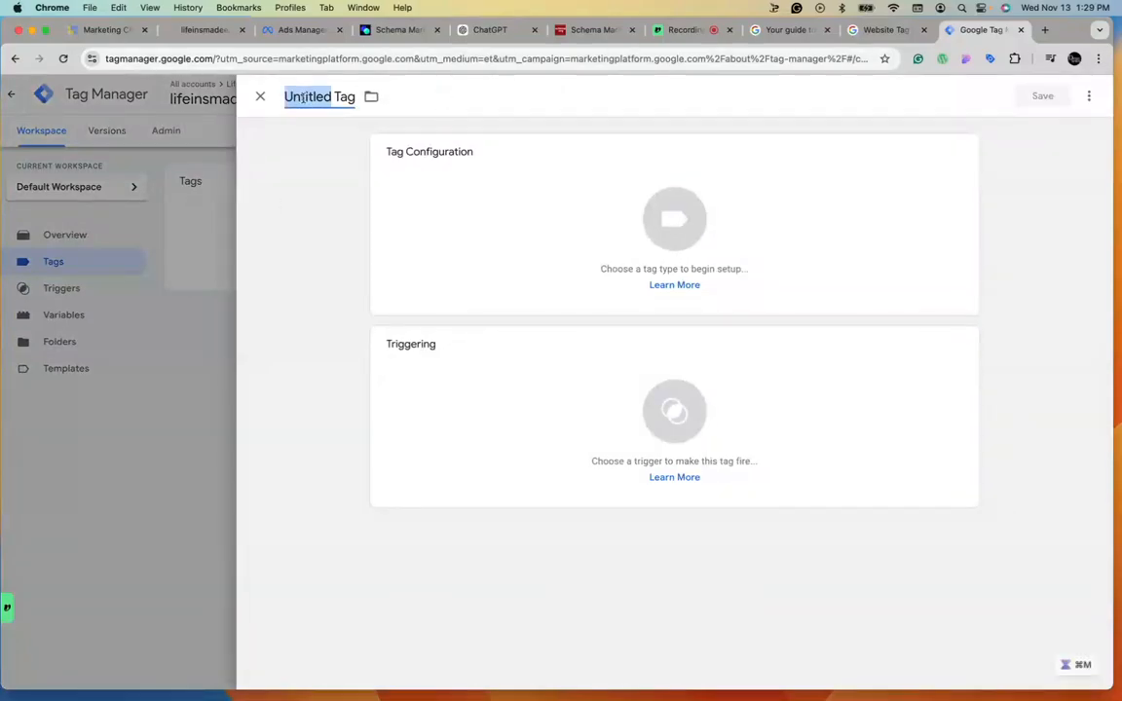
text(S)
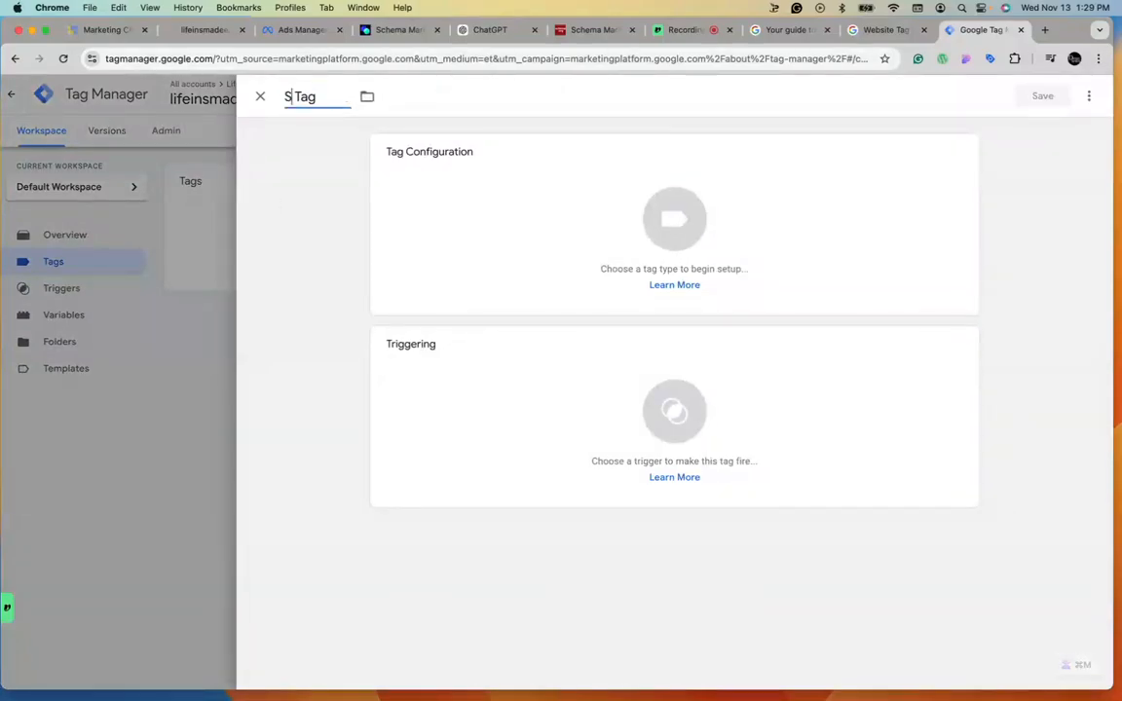
text(ervice area)
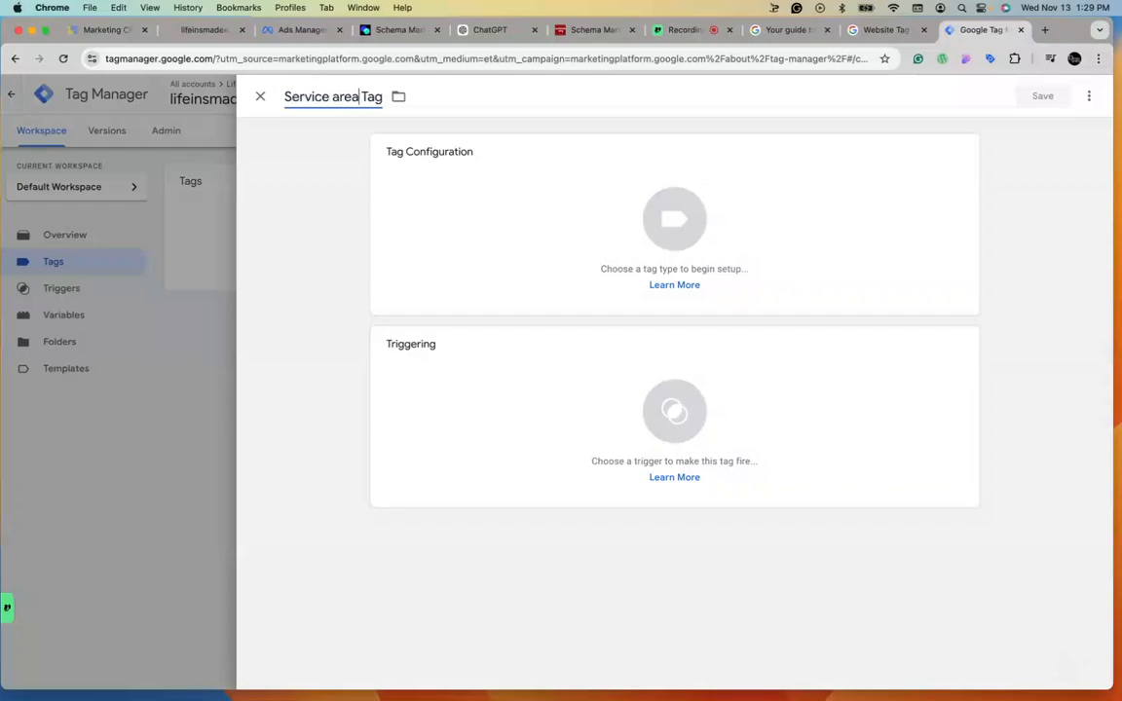
Set the tag type to Custom HTML, paste the JSON-LD schema code into it, and review the pasted code.
click(867, 223)
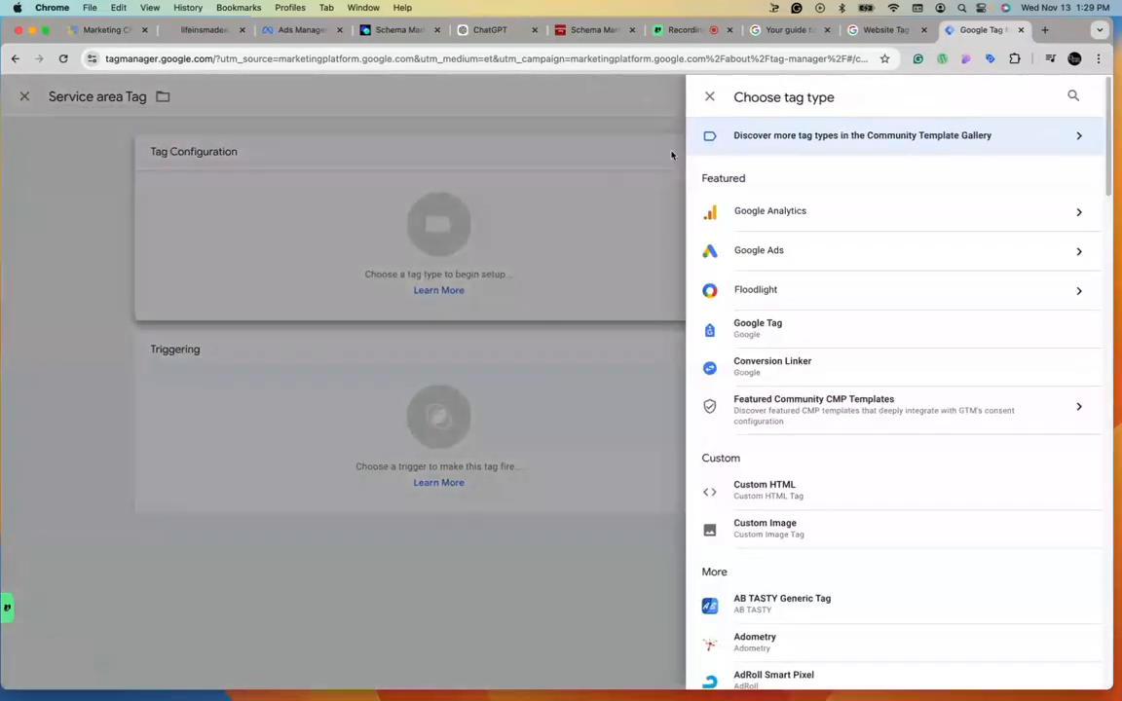
click(798, 490)
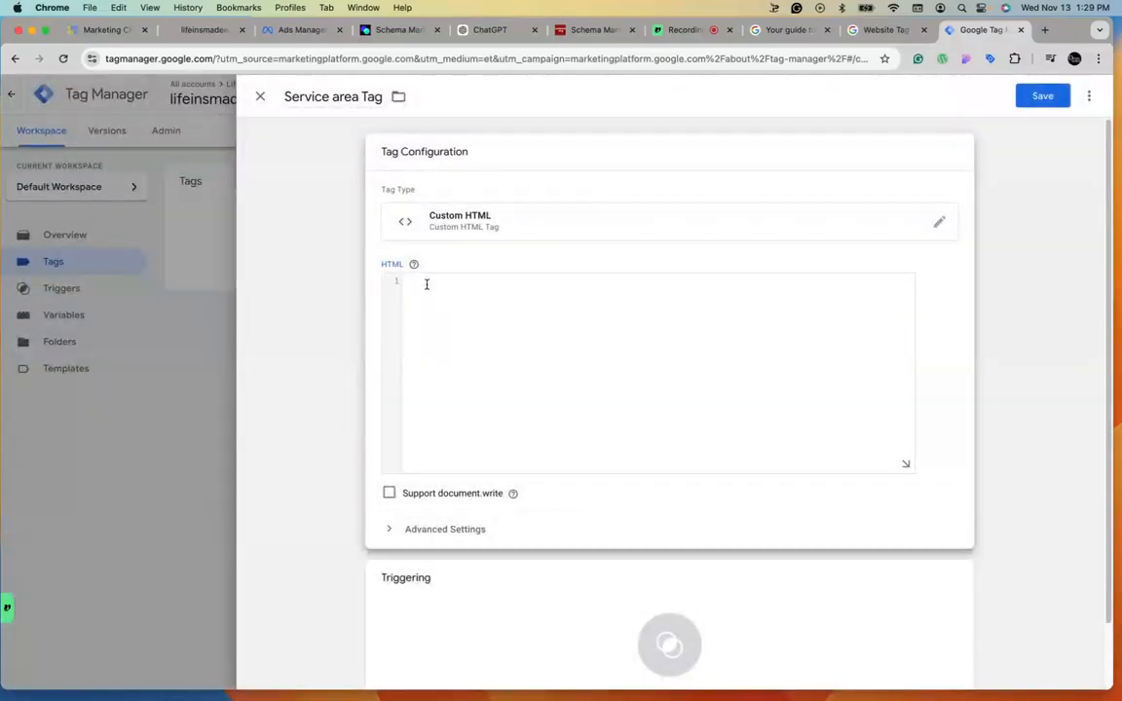
key(super+v)
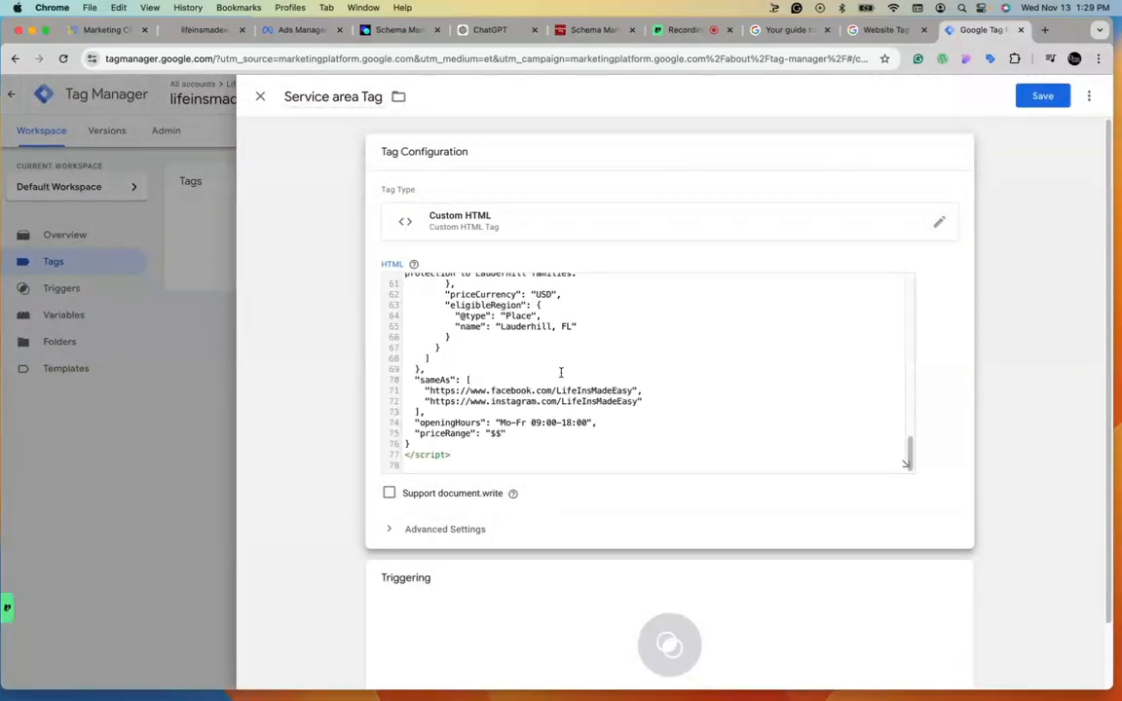
scroll(561, 372, up, 15)
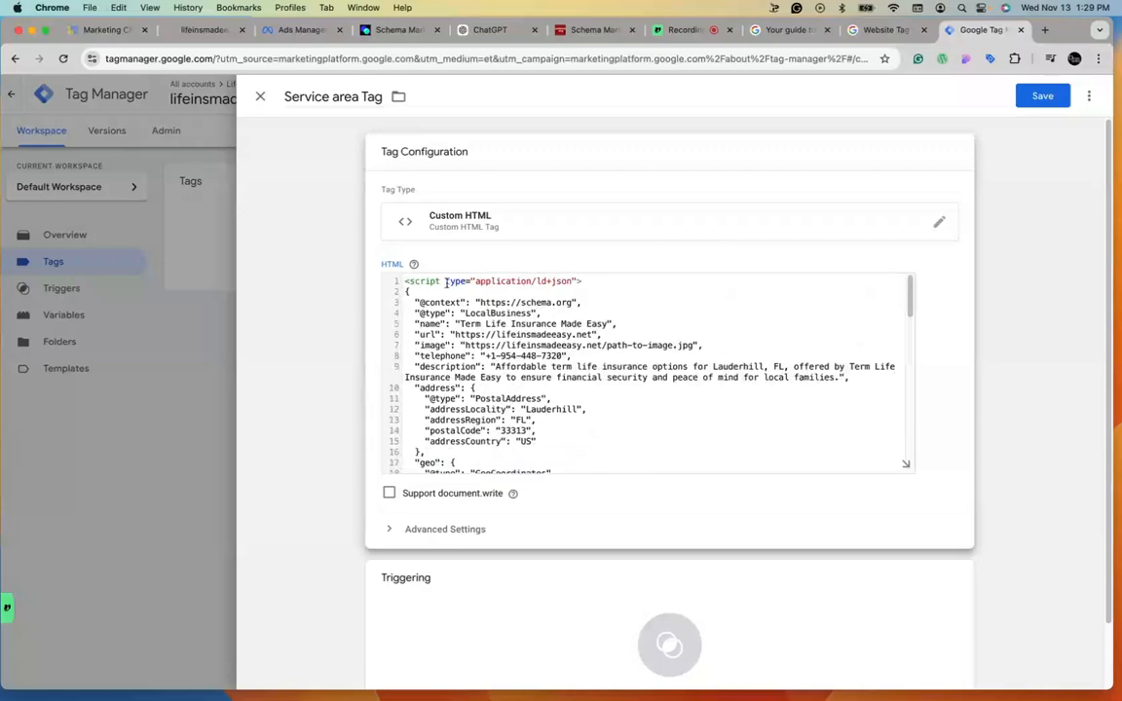
scroll(643, 345, down, 15)
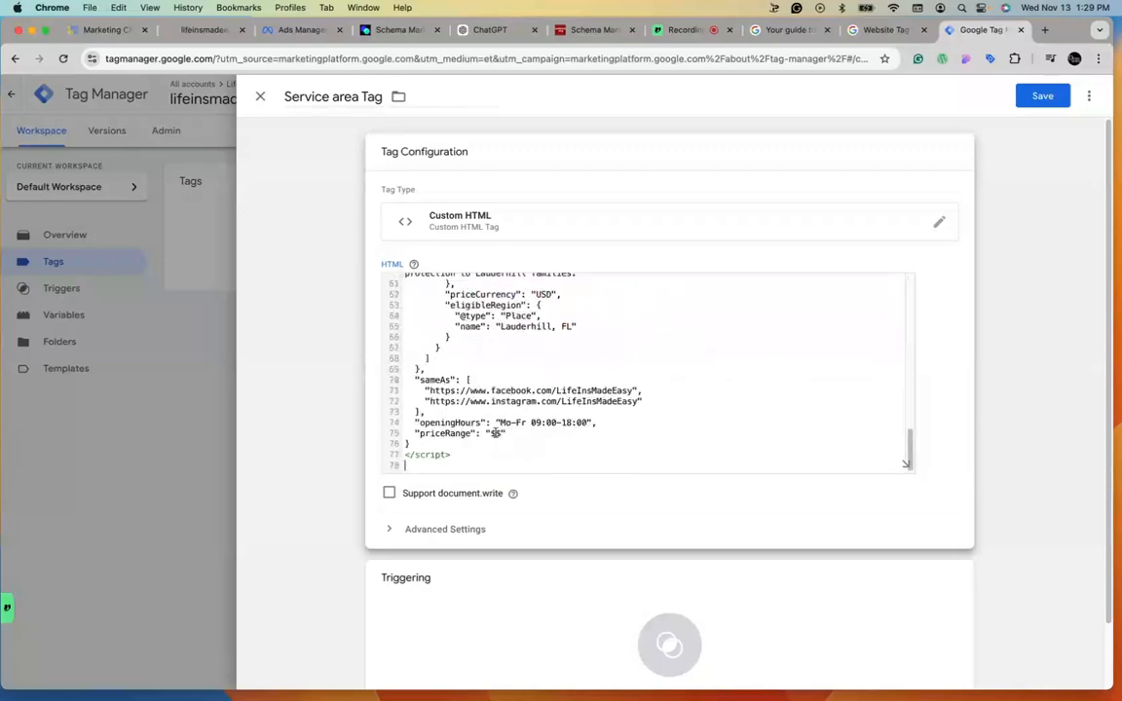
scroll(637, 271, up, 15)
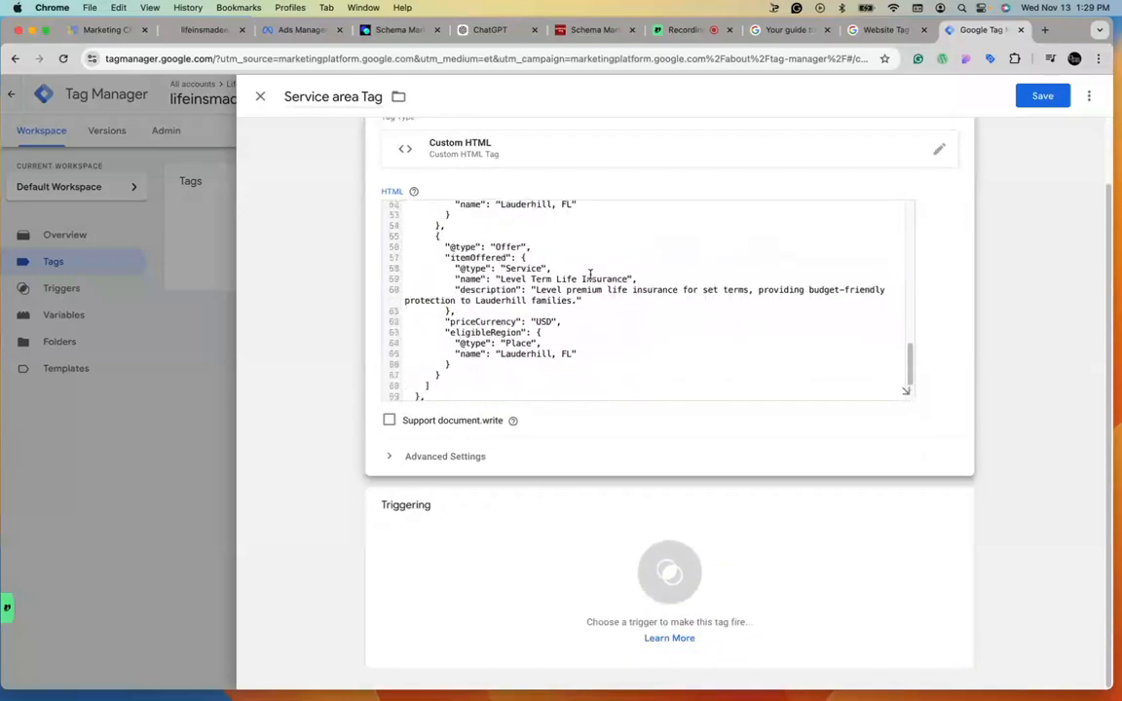
scroll(619, 366, down, 15)
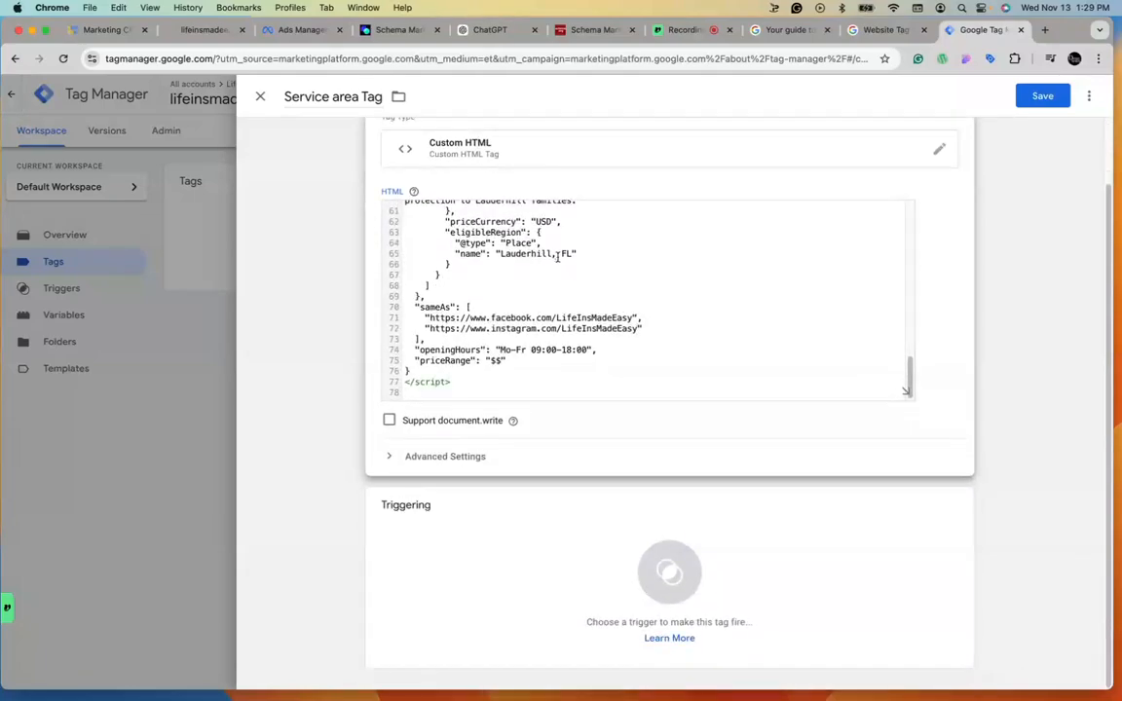
scroll(558, 256, up, 15)
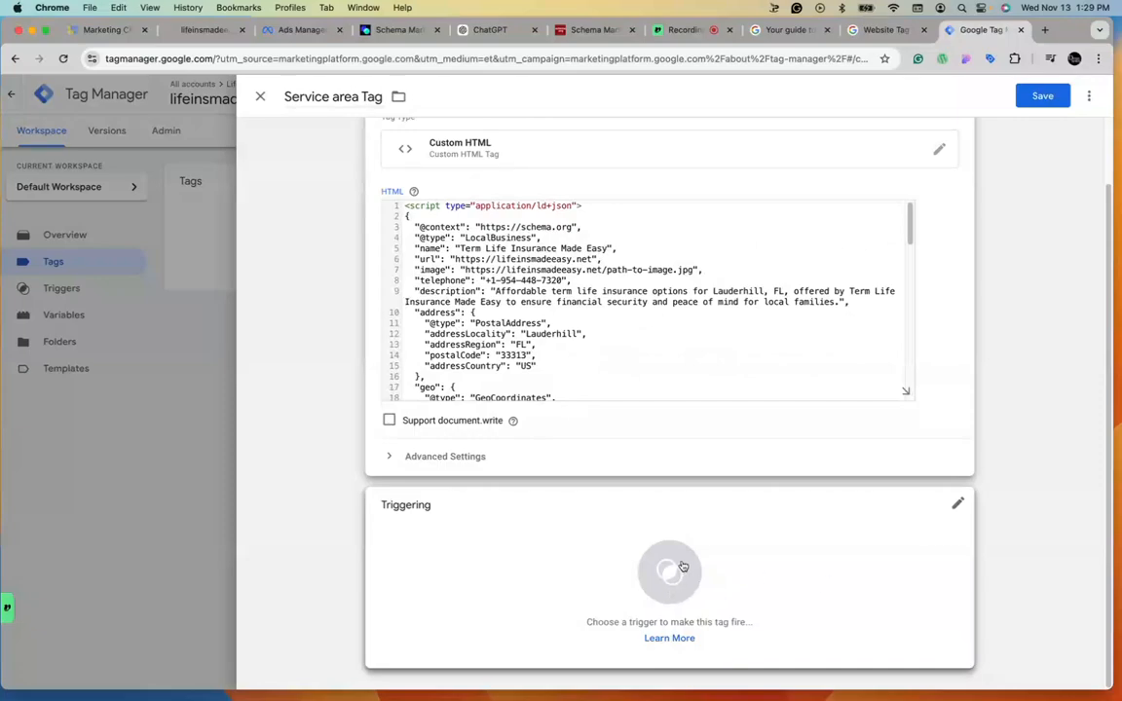
Add a new firing trigger for the tag and name it "Service Area Trigger".
click(678, 578)
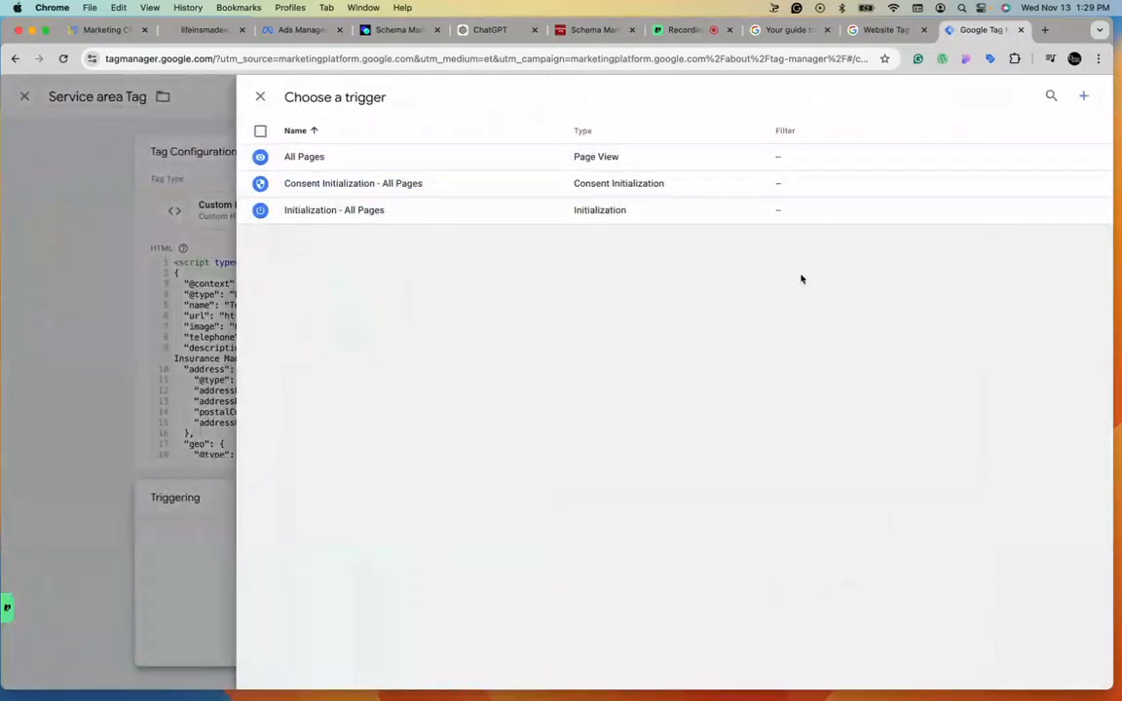
click(1083, 96)
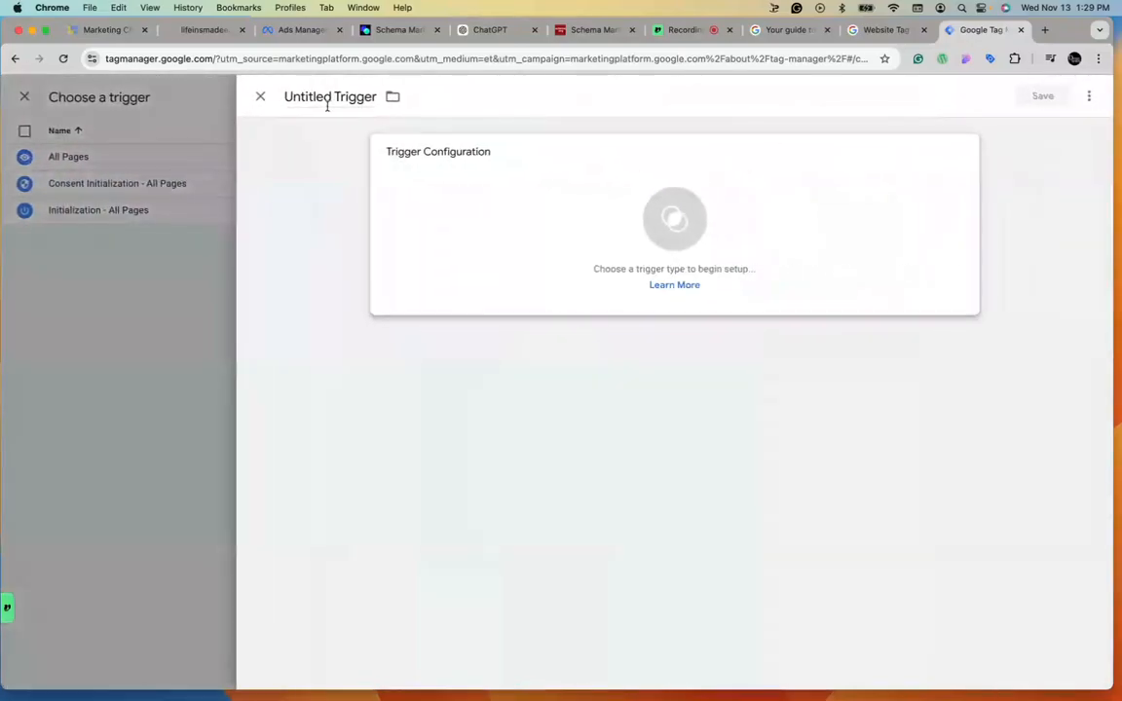
drag(308, 97, 333, 96)
triple_click(311, 97)
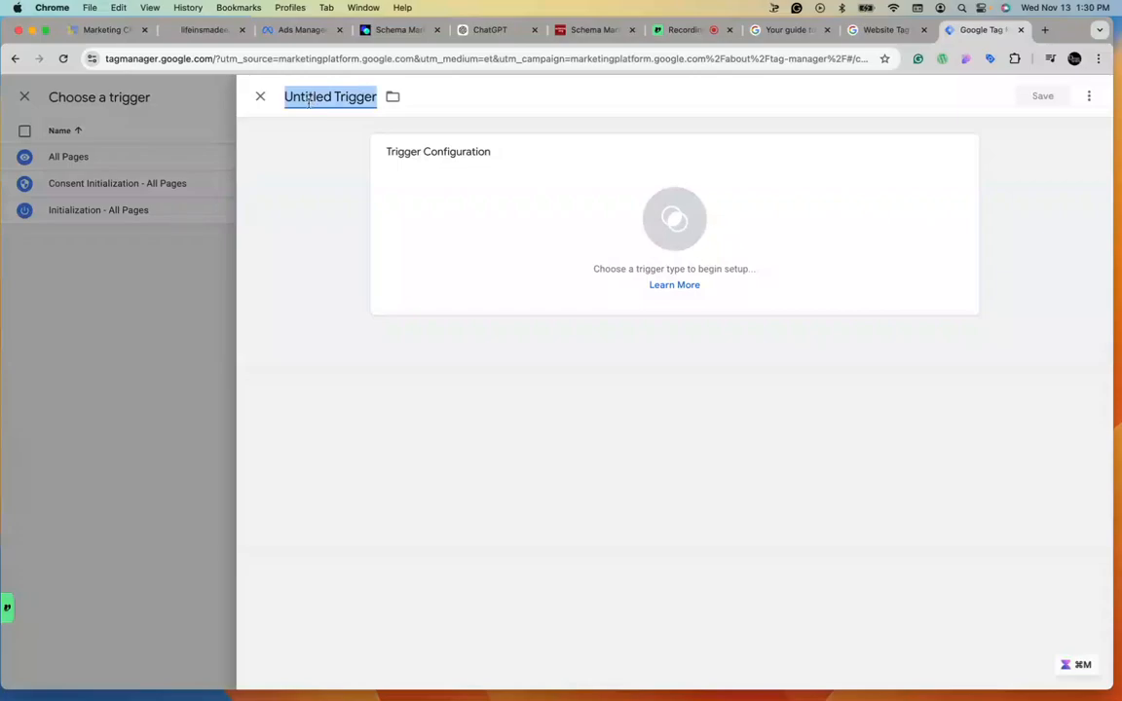
double_click(339, 96)
click(334, 95)
drag(334, 95, 274, 94)
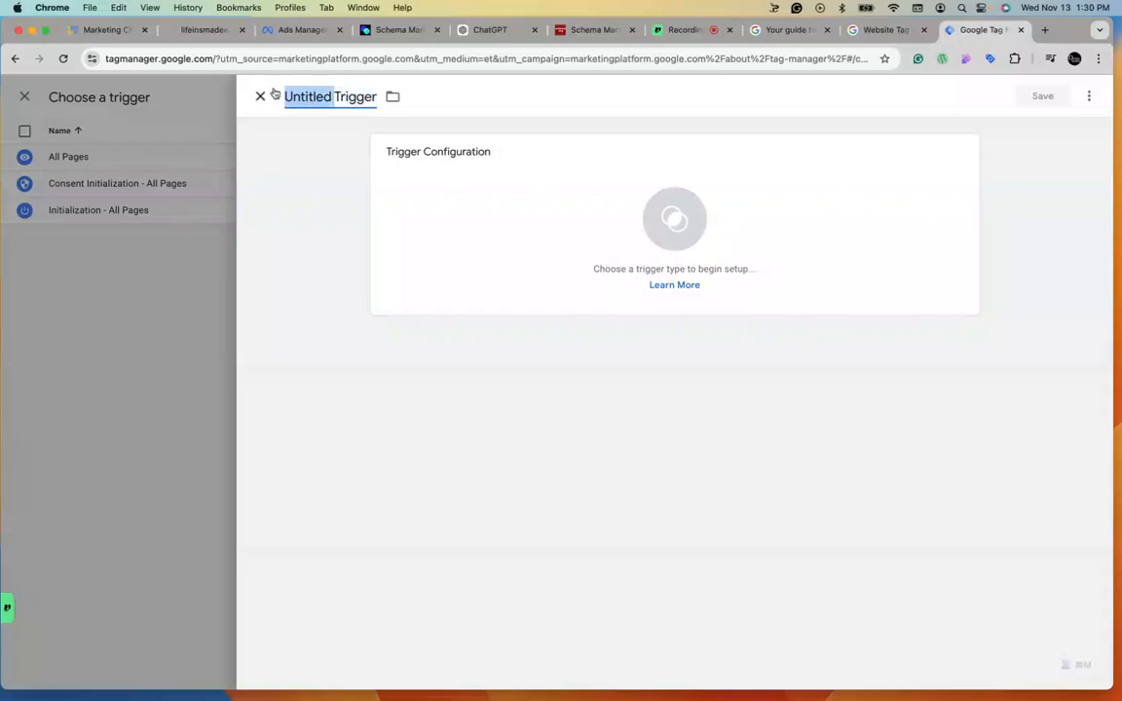
text(Service)
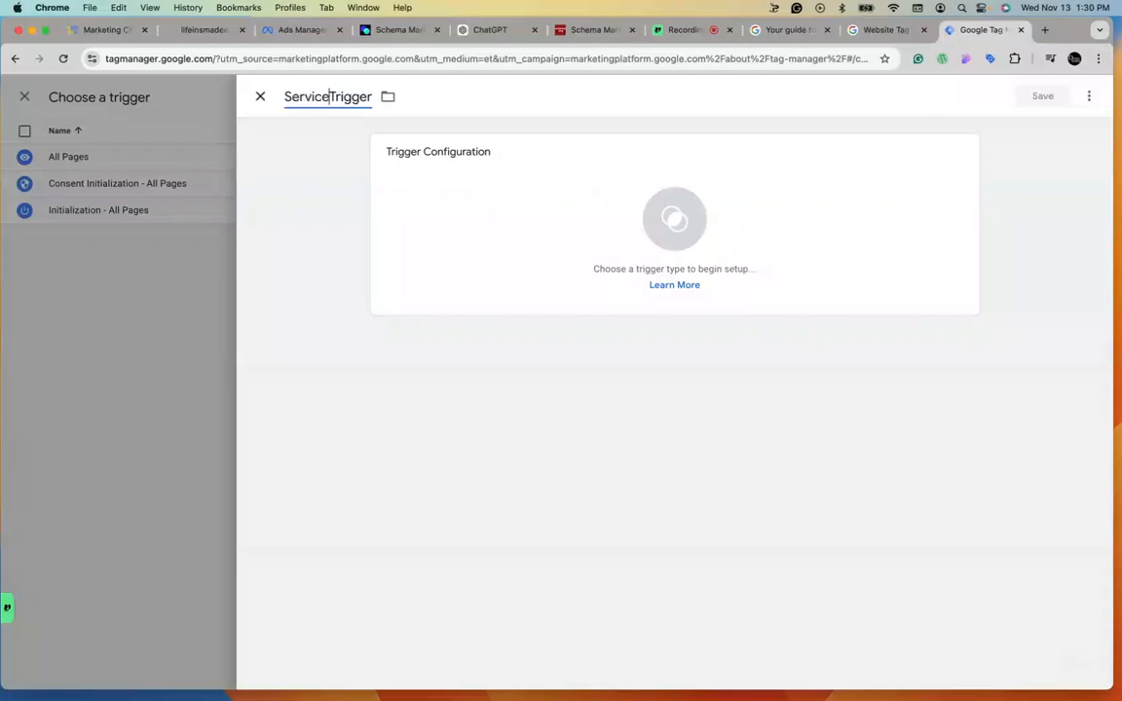
text( Area)
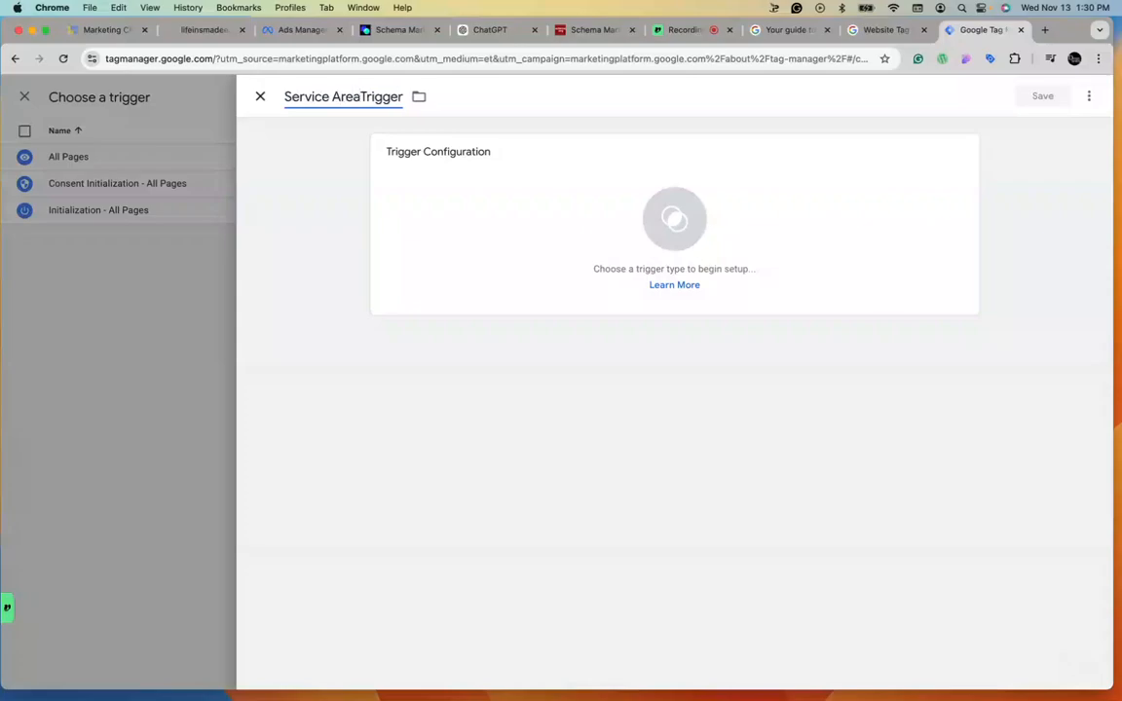
Configure the trigger as Page View firing on Some Page Views where Page URL equals a value.
click(706, 195)
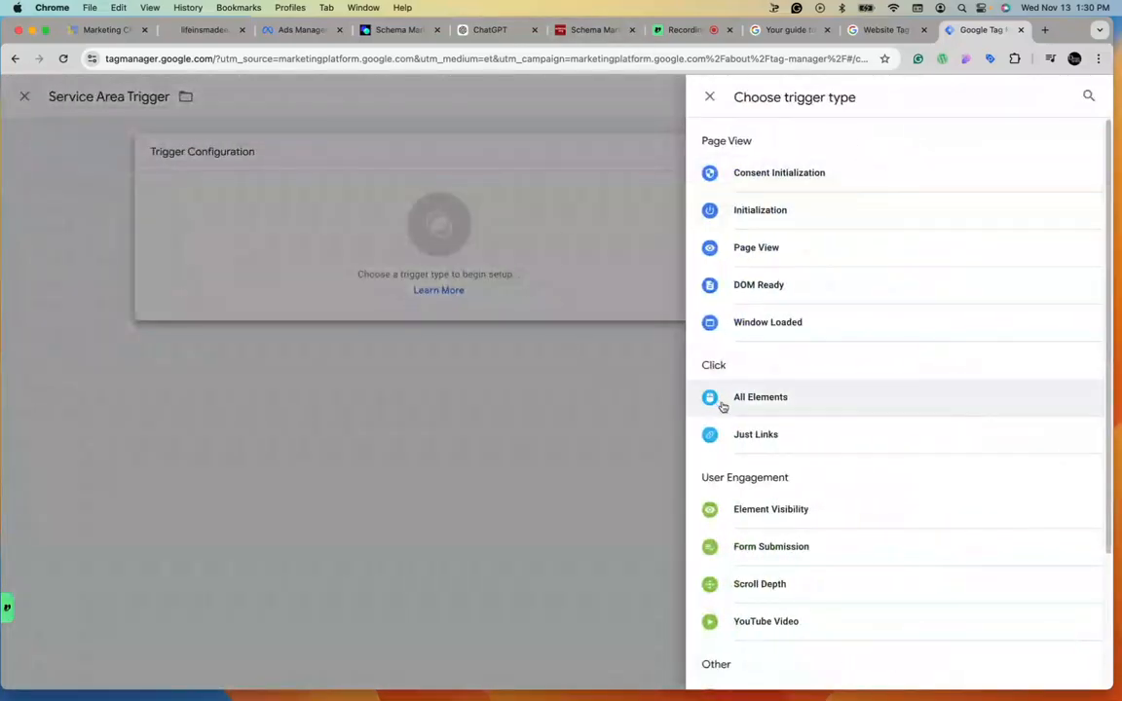
click(760, 249)
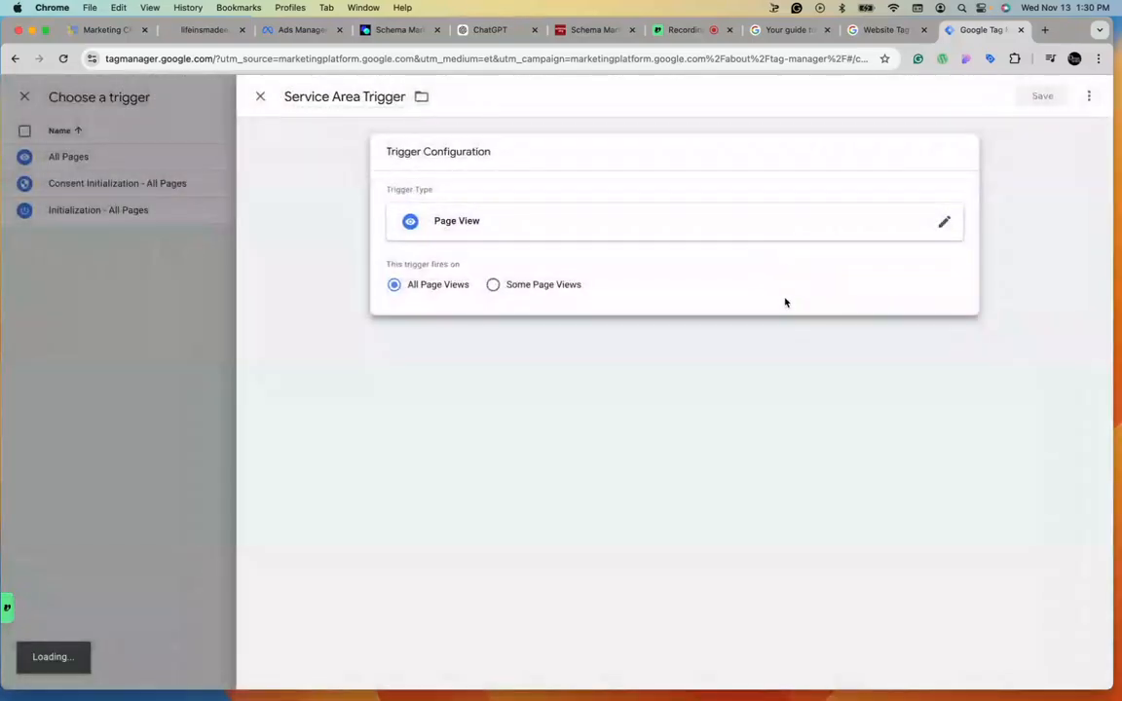
click(518, 287)
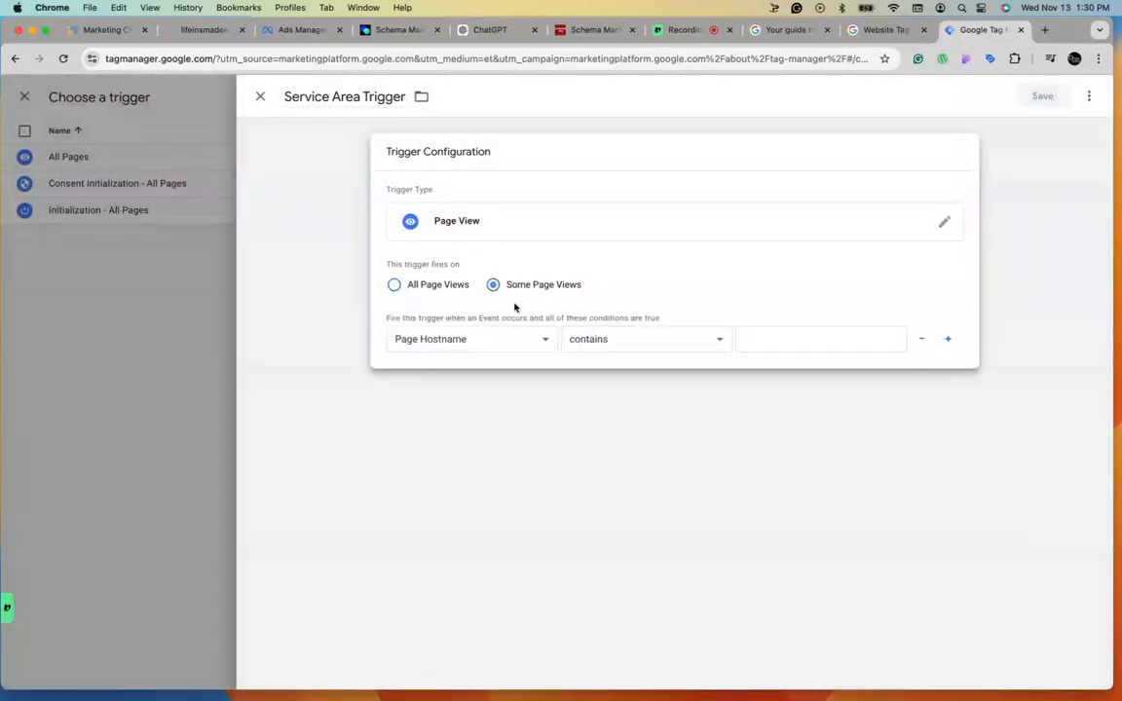
click(474, 343)
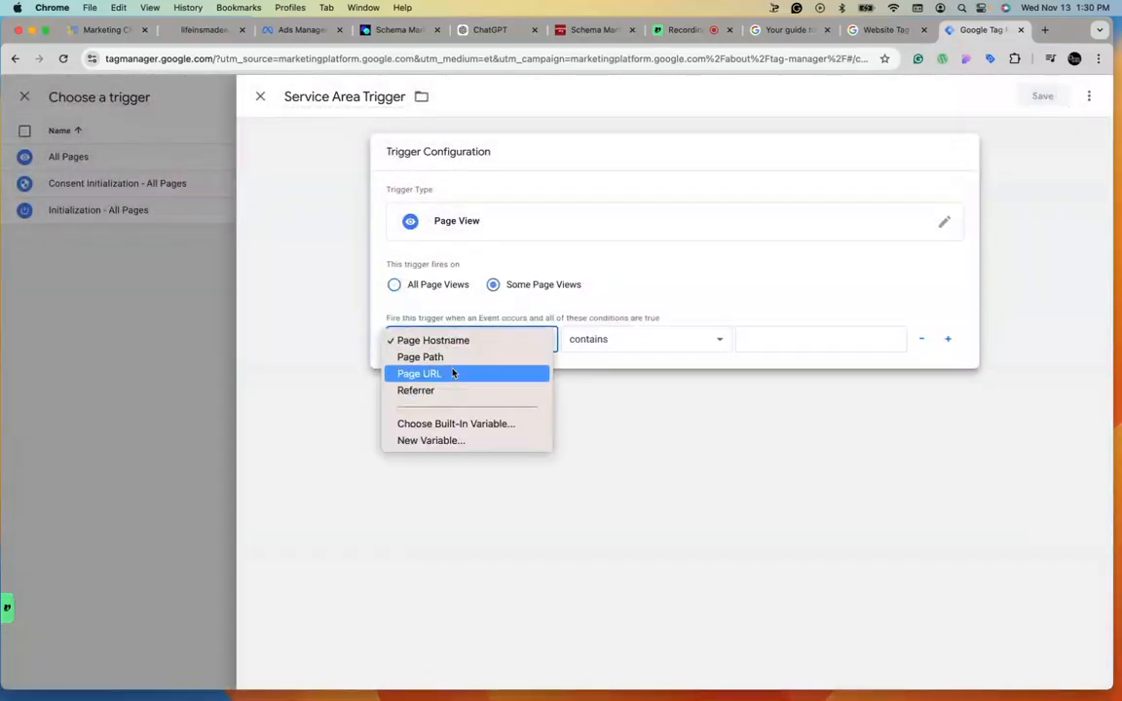
click(453, 375)
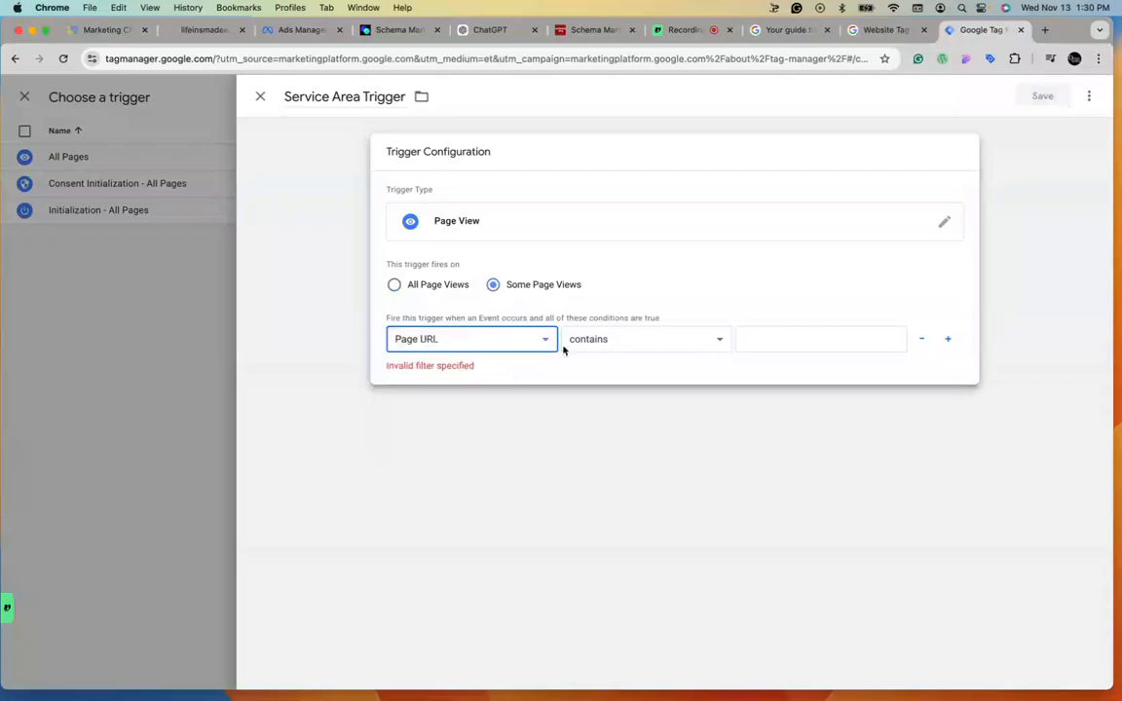
click(683, 339)
click(666, 325)
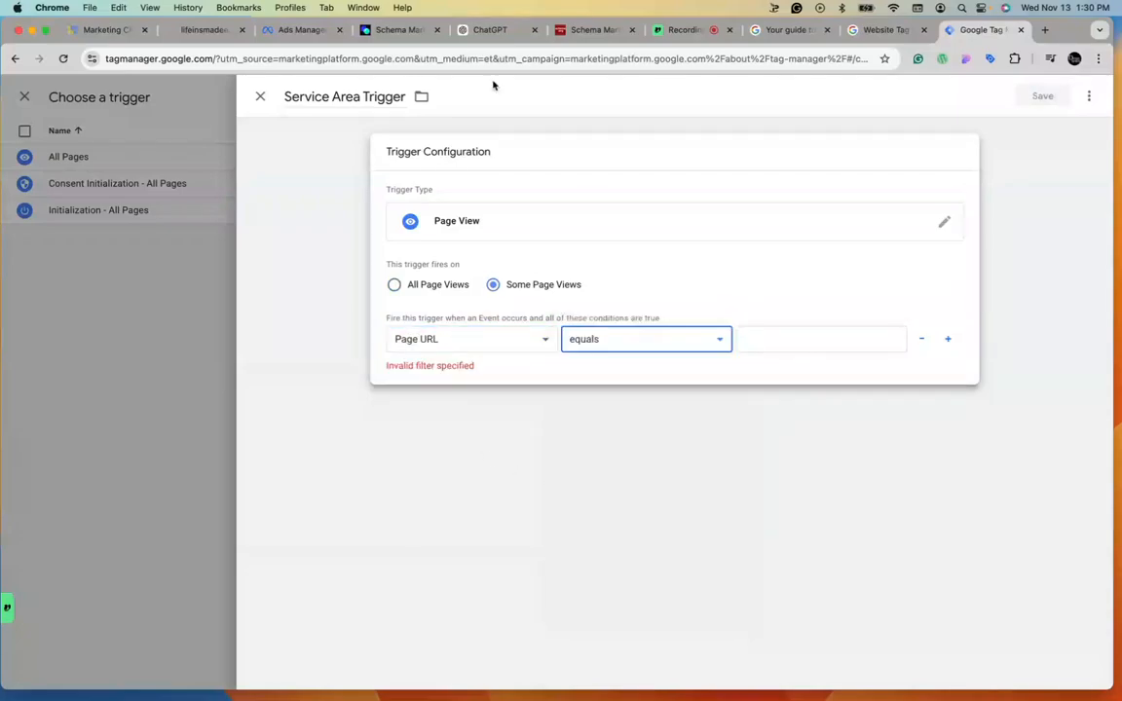
Copy the live service-areas page address, set it as the trigger's Page URL value, and save the trigger.
click(202, 32)
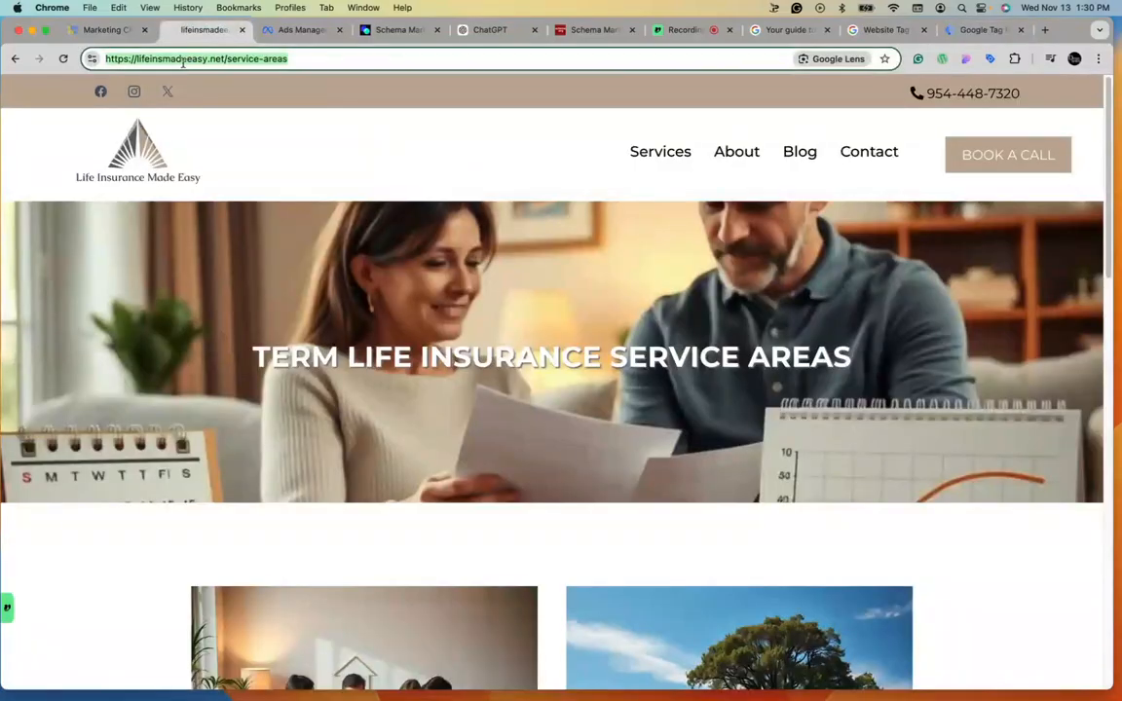
right_click(165, 58)
key(cmd+c)
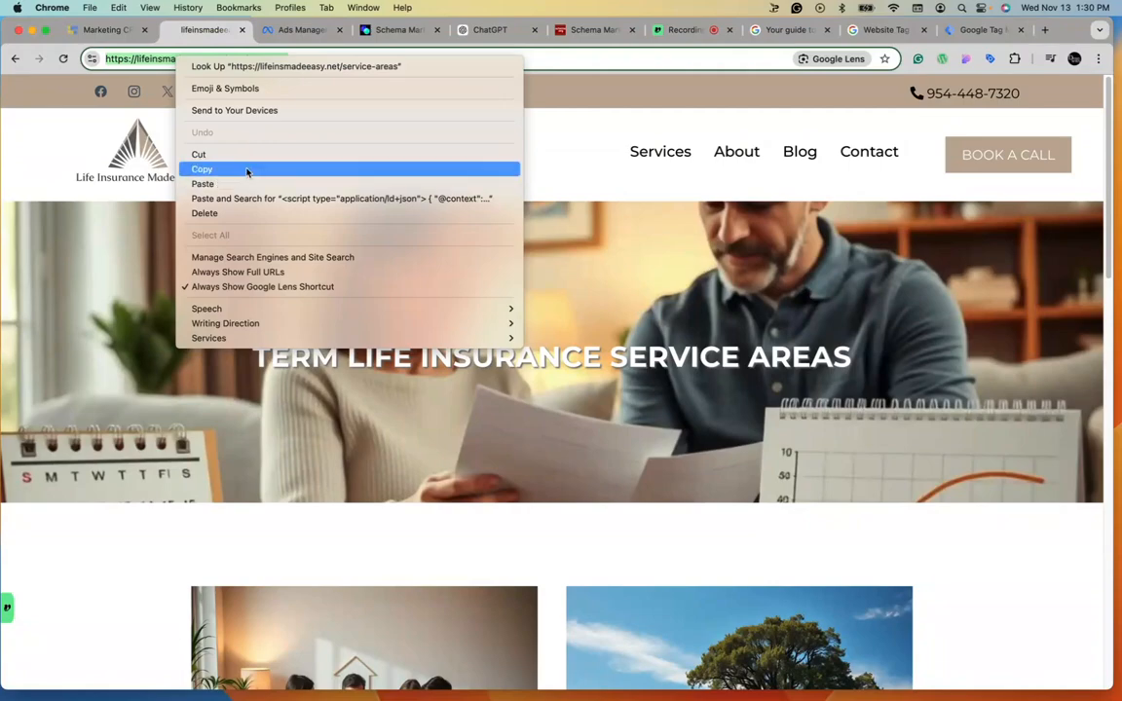
click(246, 169)
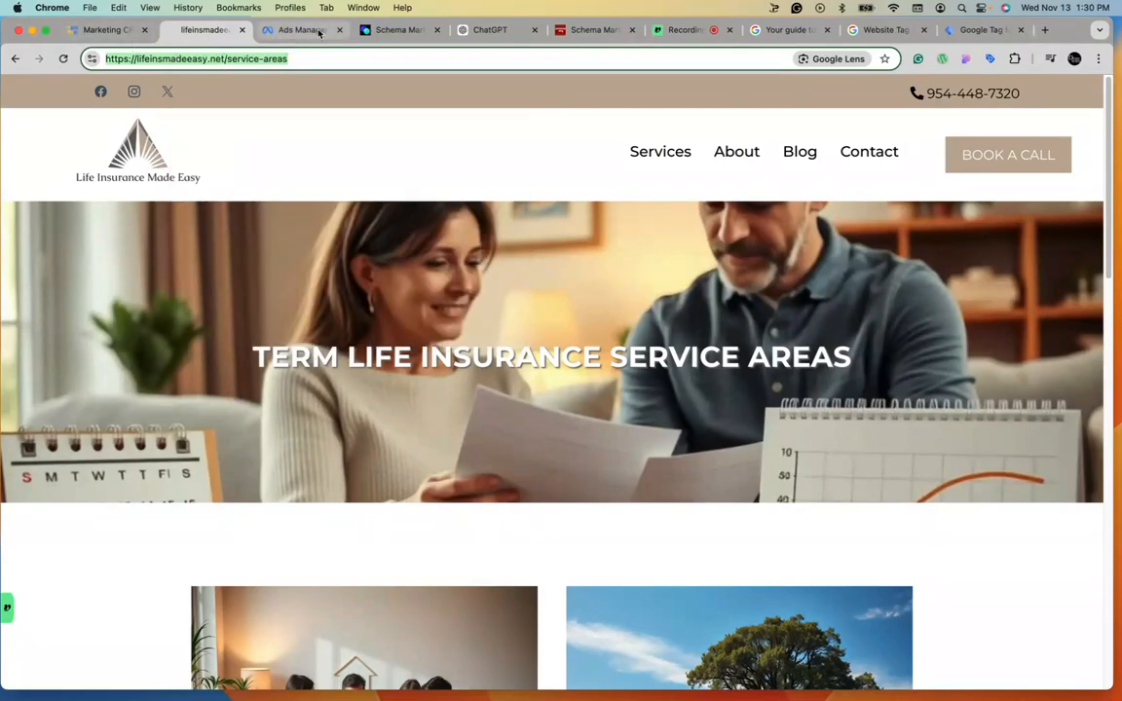
click(972, 30)
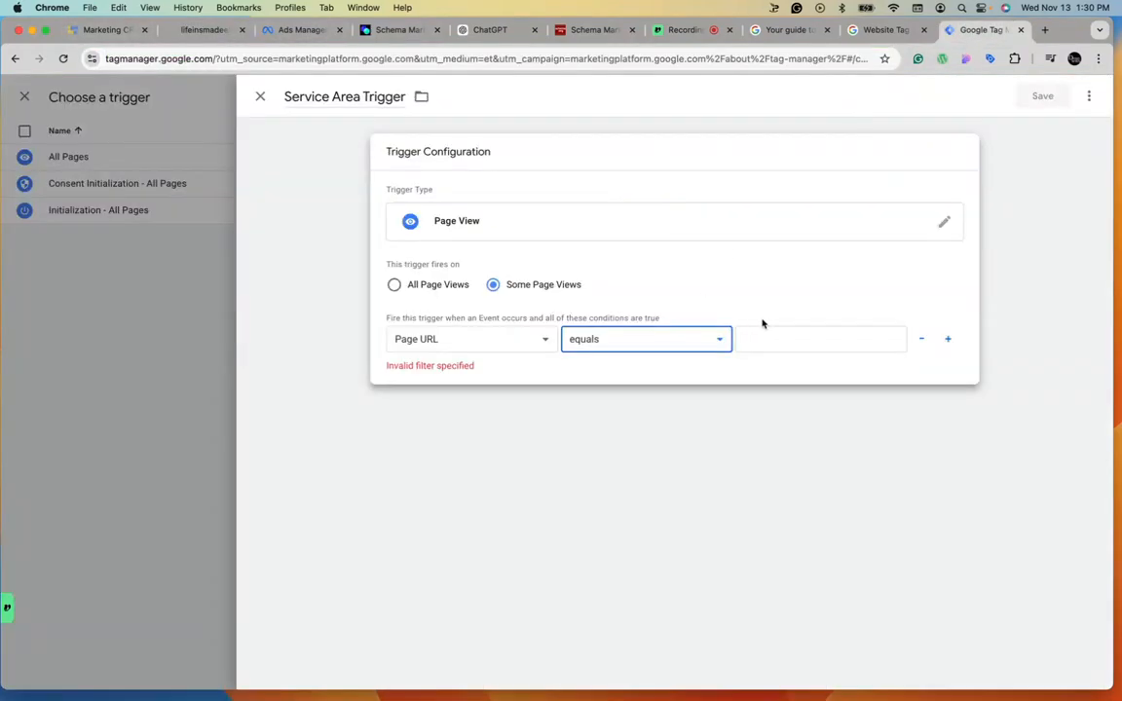
click(803, 333)
key(cmd+v)
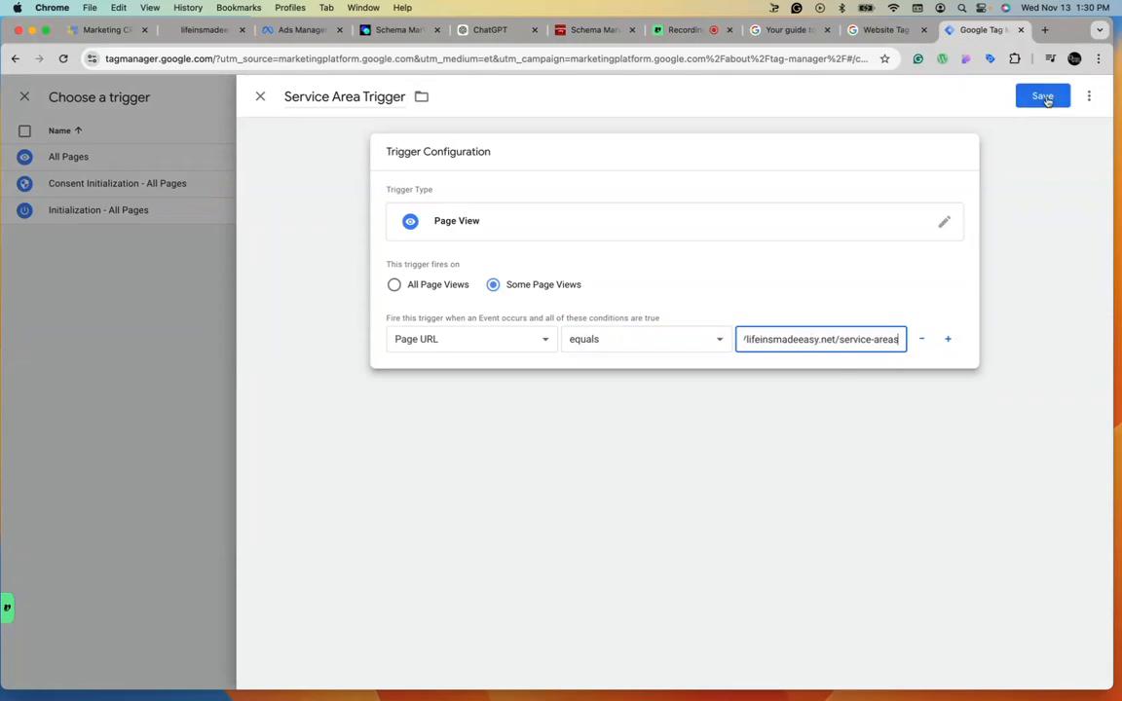
click(1043, 96)
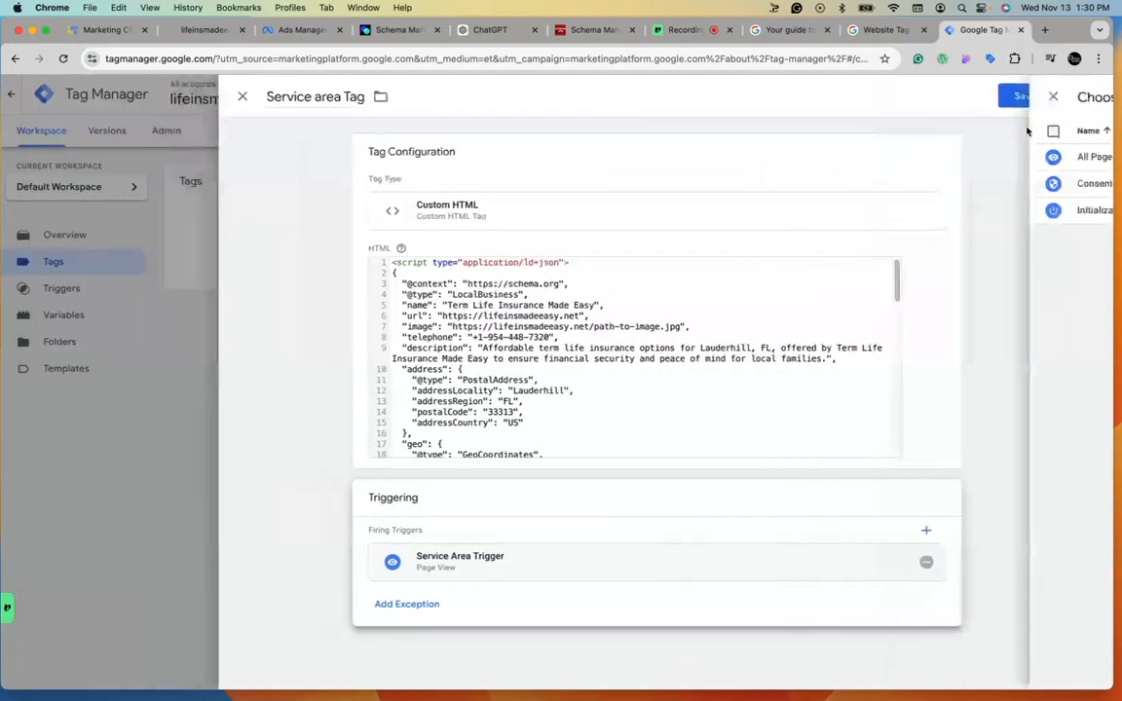
Save the tag, then submit and publish the workspace changes as a new version, skipping the version description.
click(1043, 96)
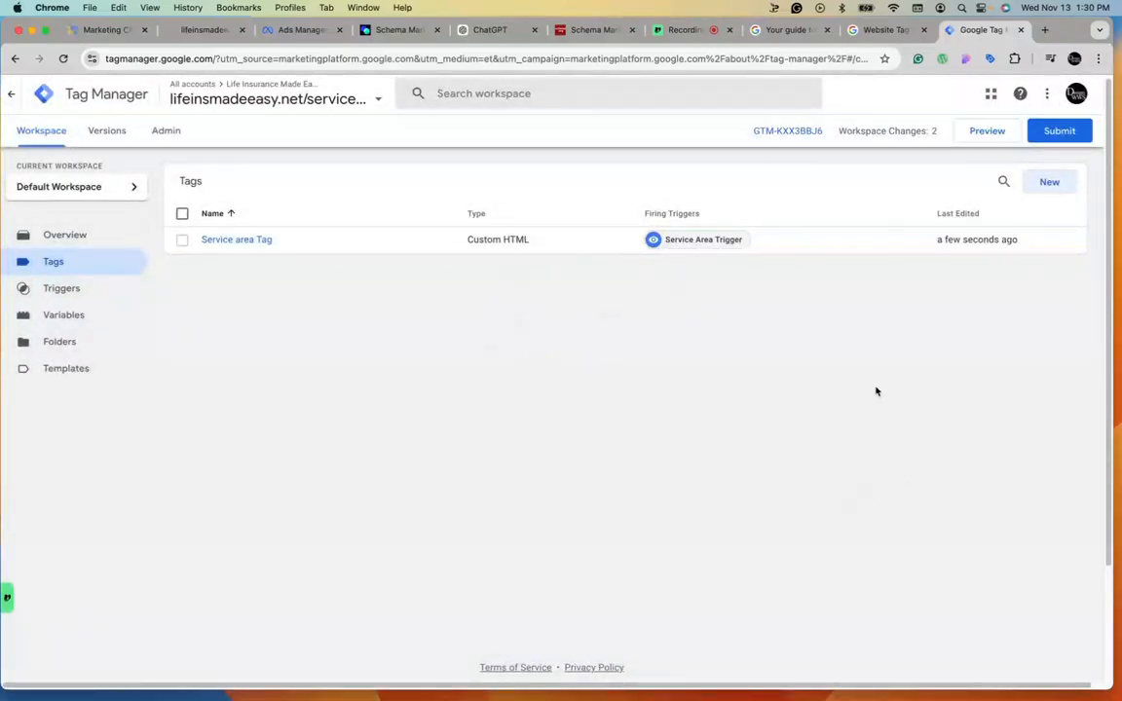
click(1060, 130)
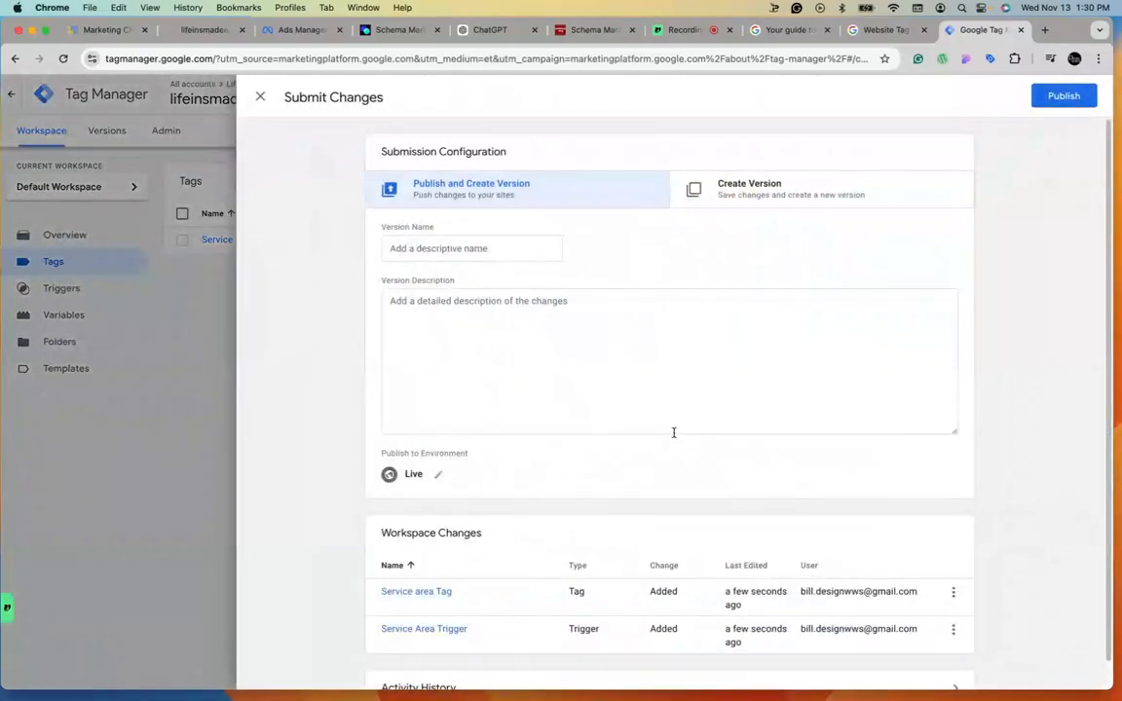
scroll(620, 421, down, 1)
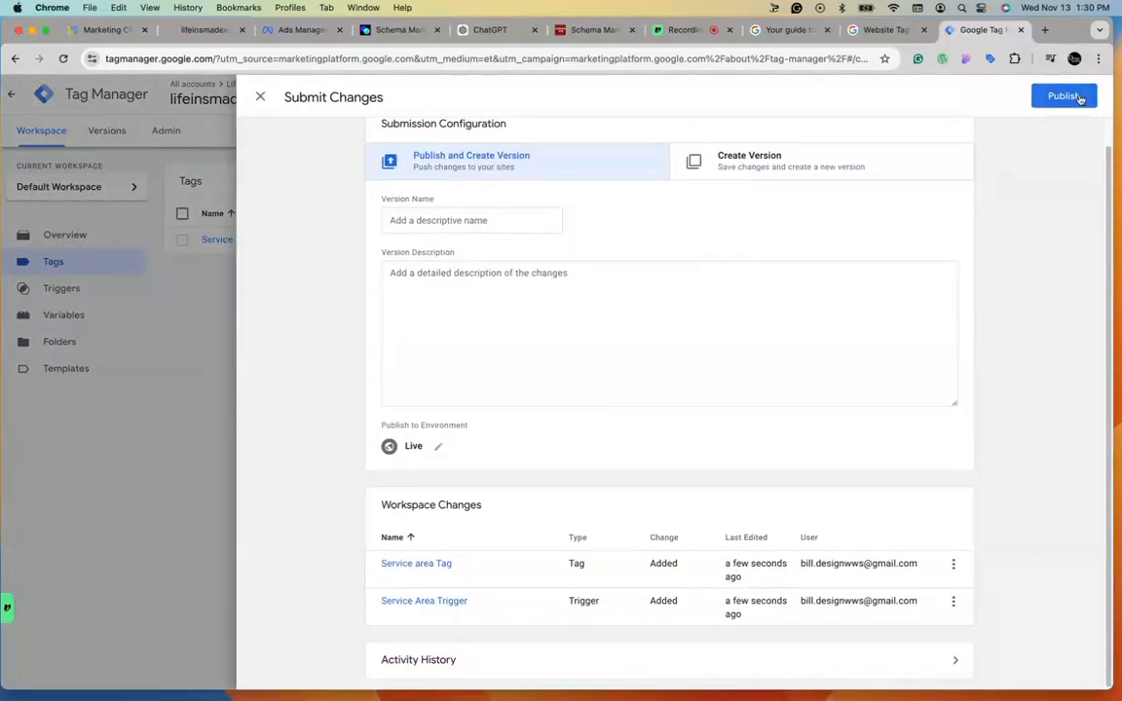
click(1067, 95)
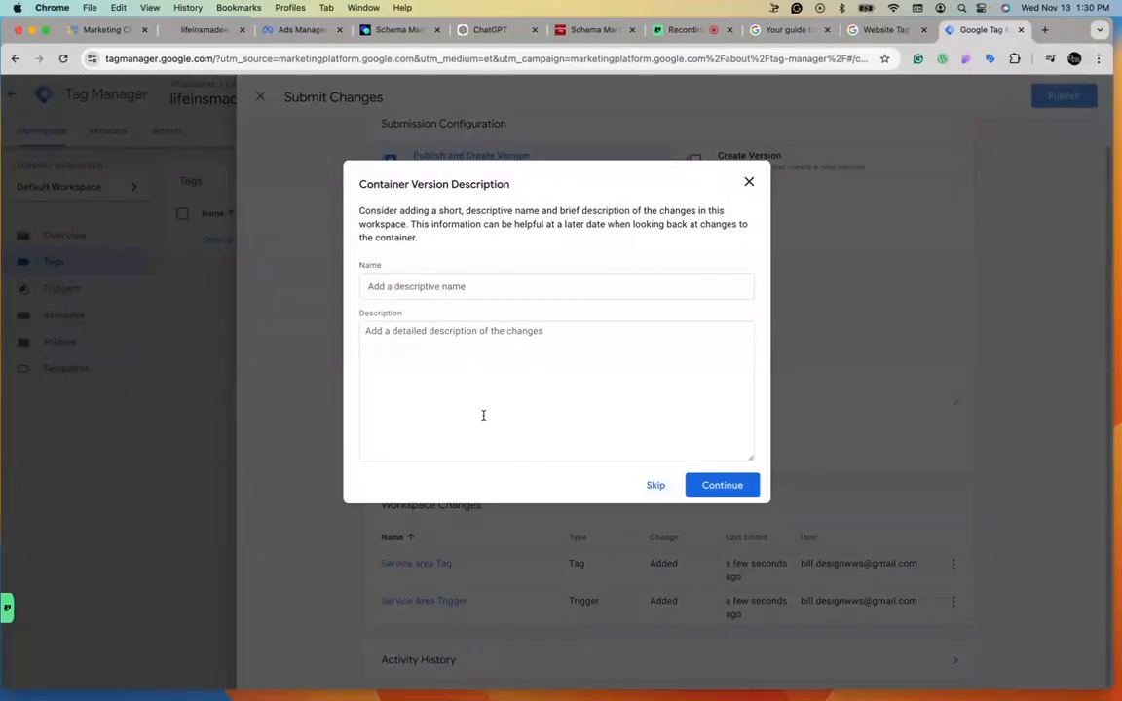
click(657, 485)
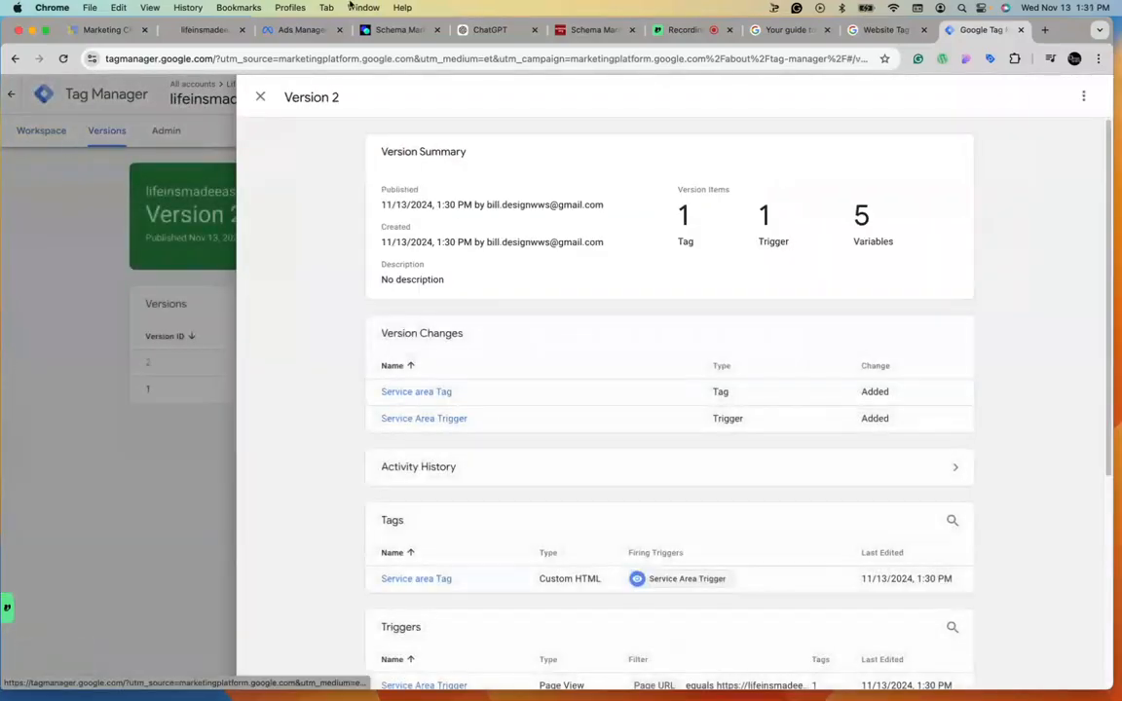
Reload the live service-areas page on the website and copy its address.
click(260, 98)
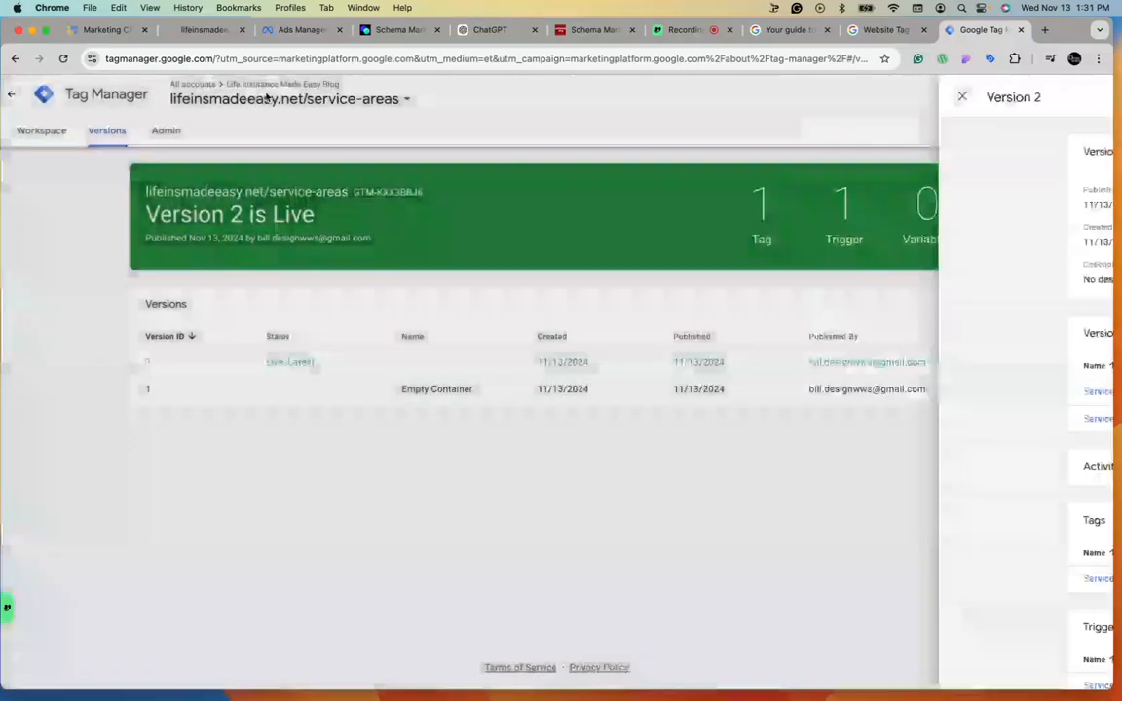
click(202, 31)
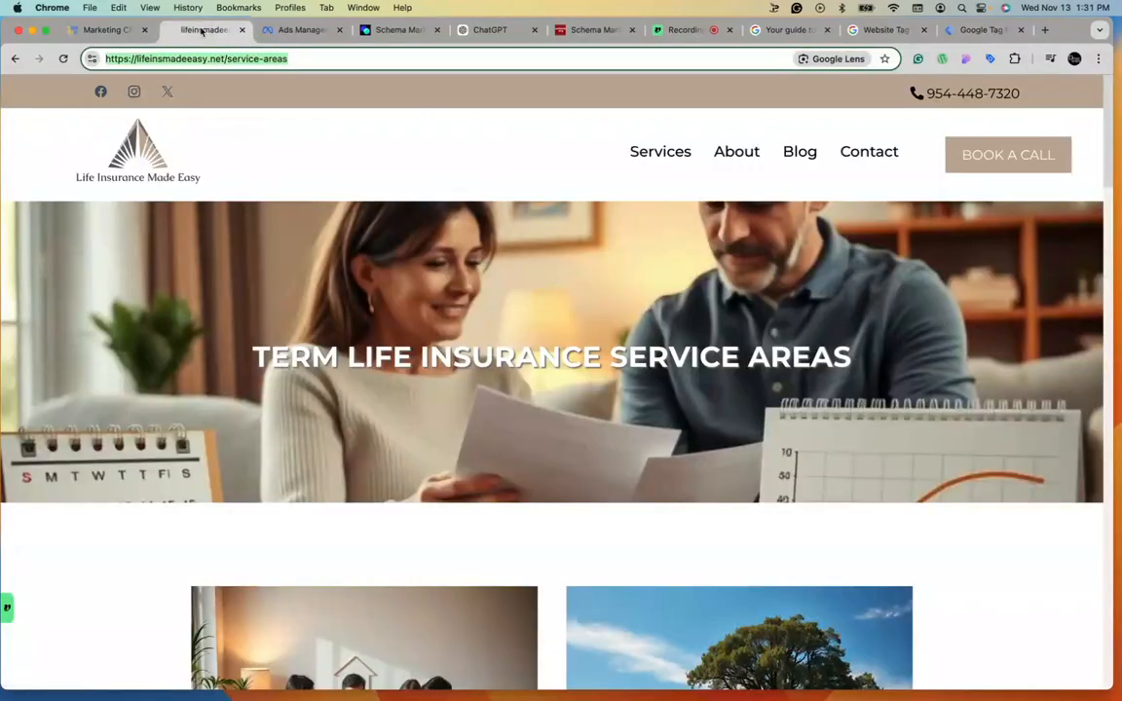
key(super+r)
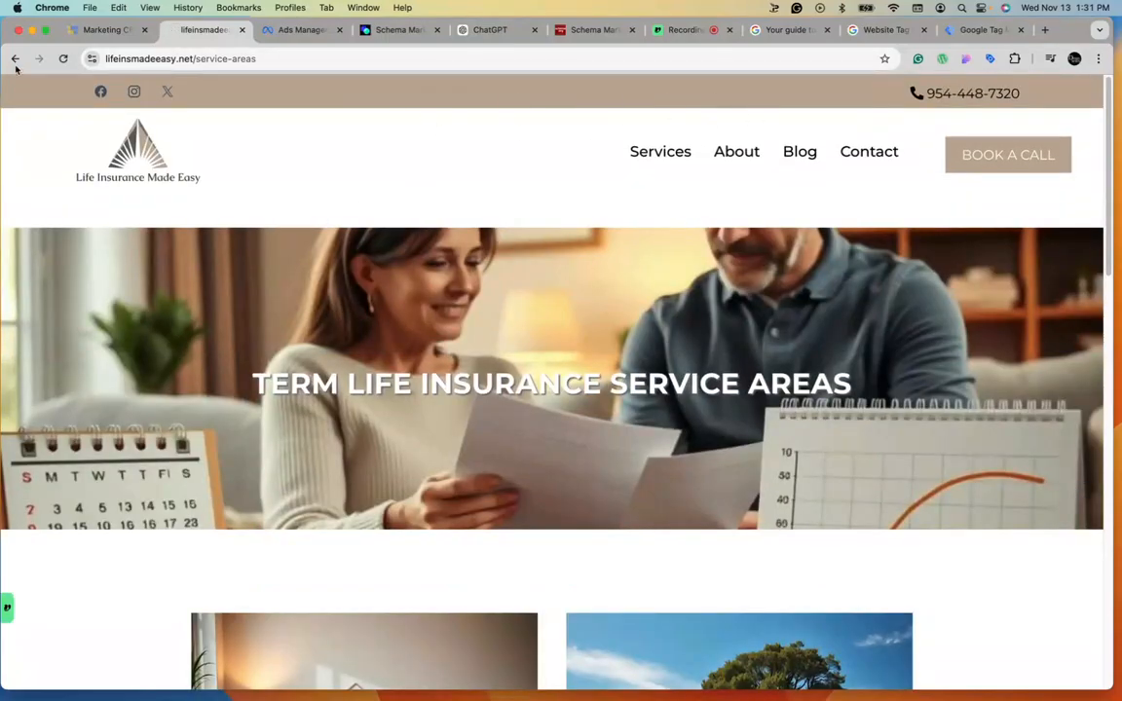
click(139, 56)
right_click(158, 57)
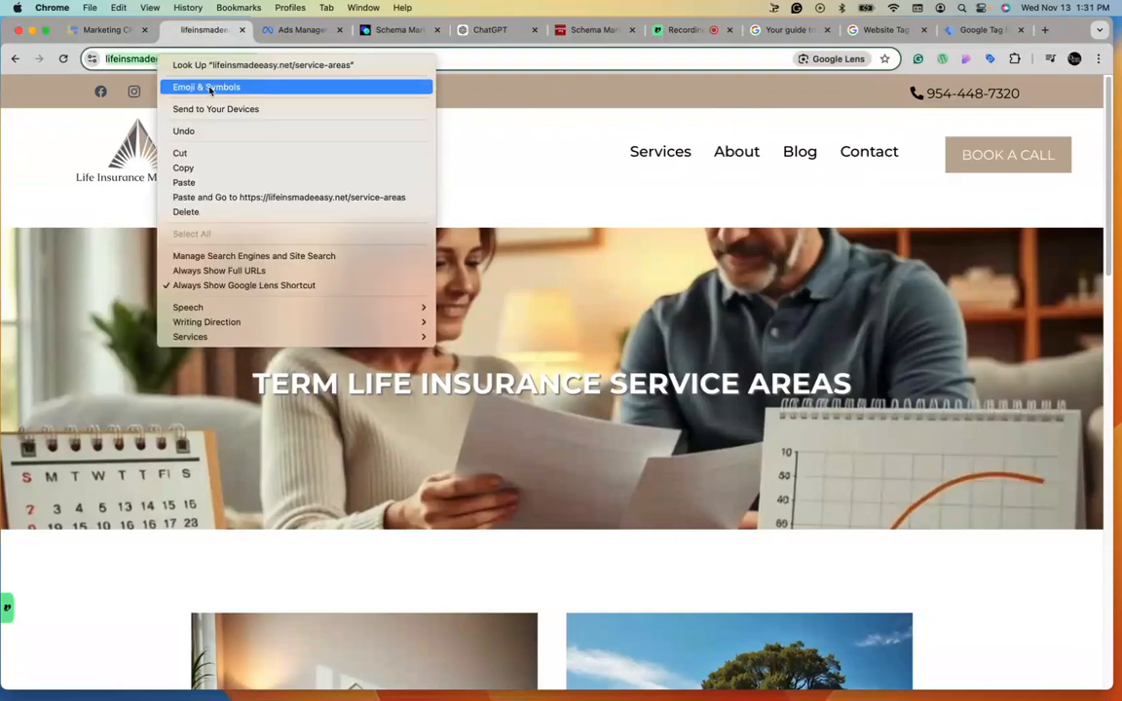
click(224, 171)
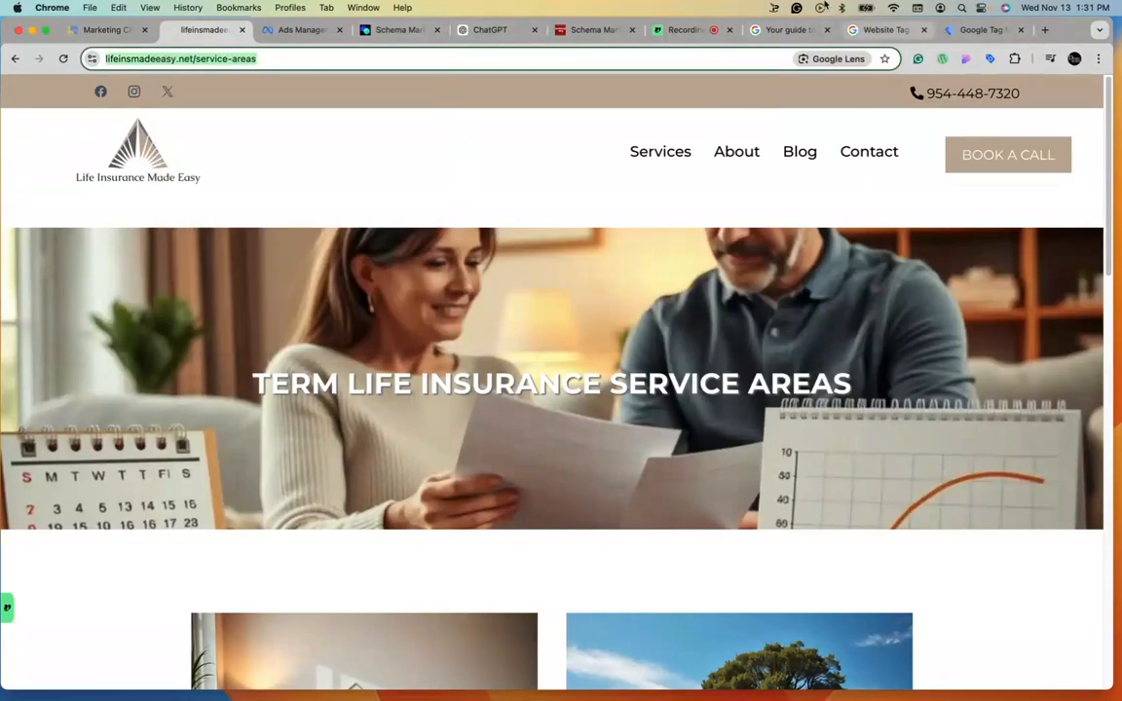
Run a new Schema.org validator test by fetching the copied service-areas page URL.
click(587, 31)
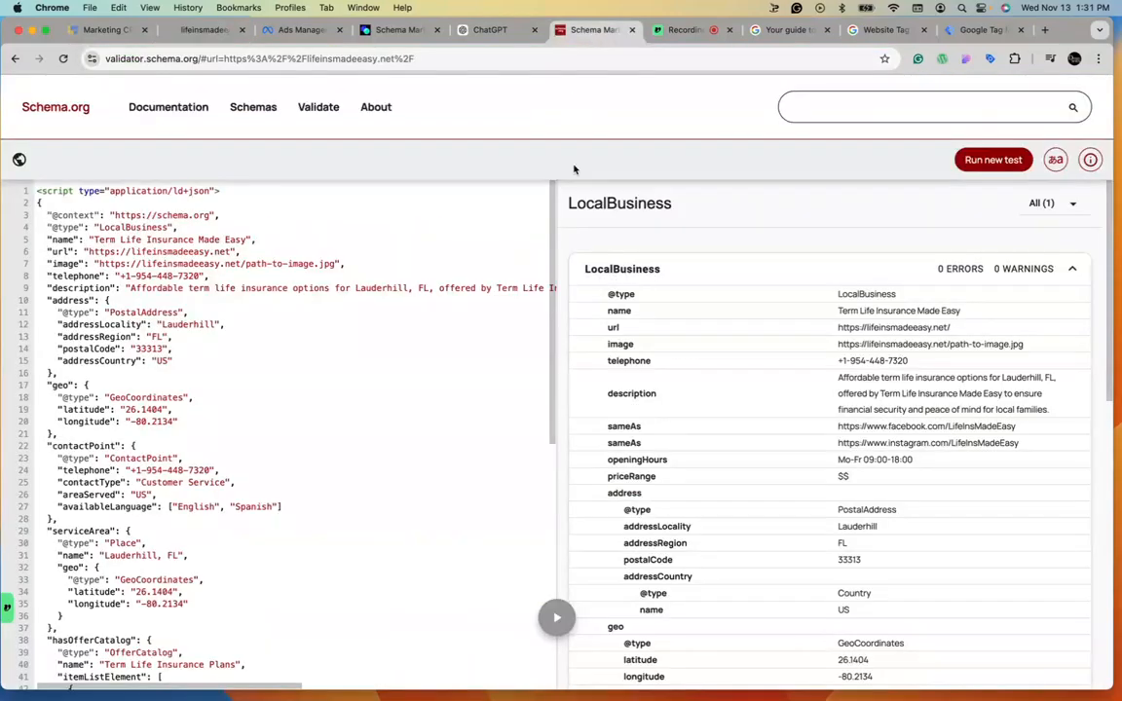
click(996, 161)
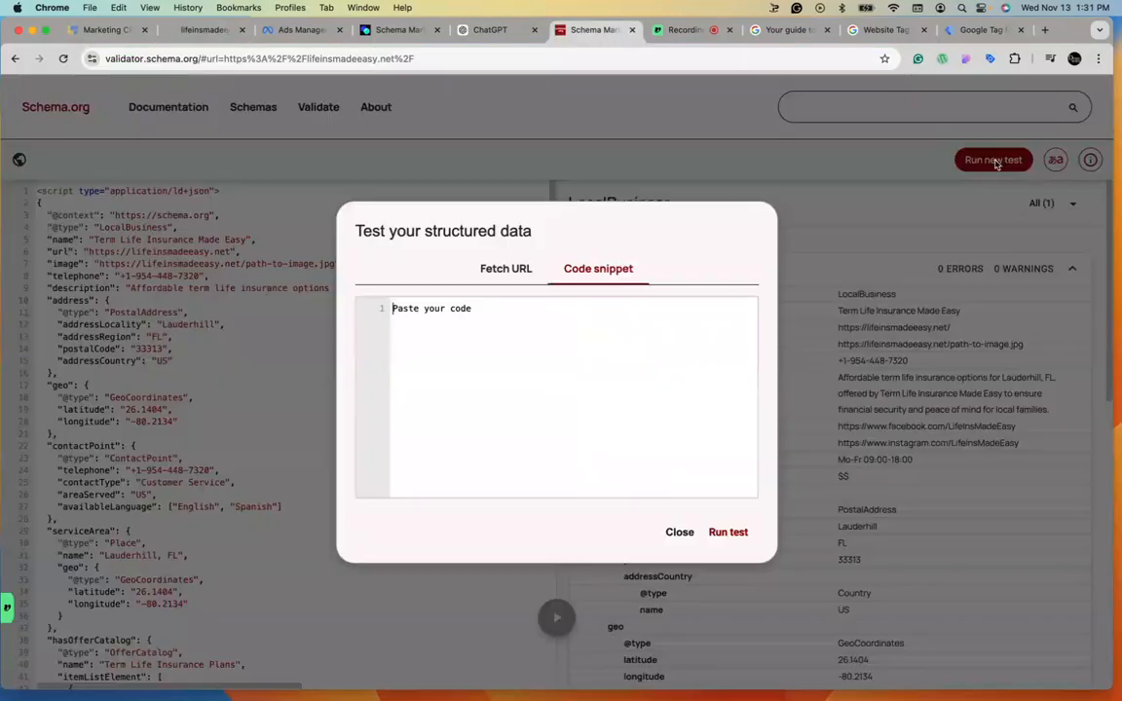
click(494, 271)
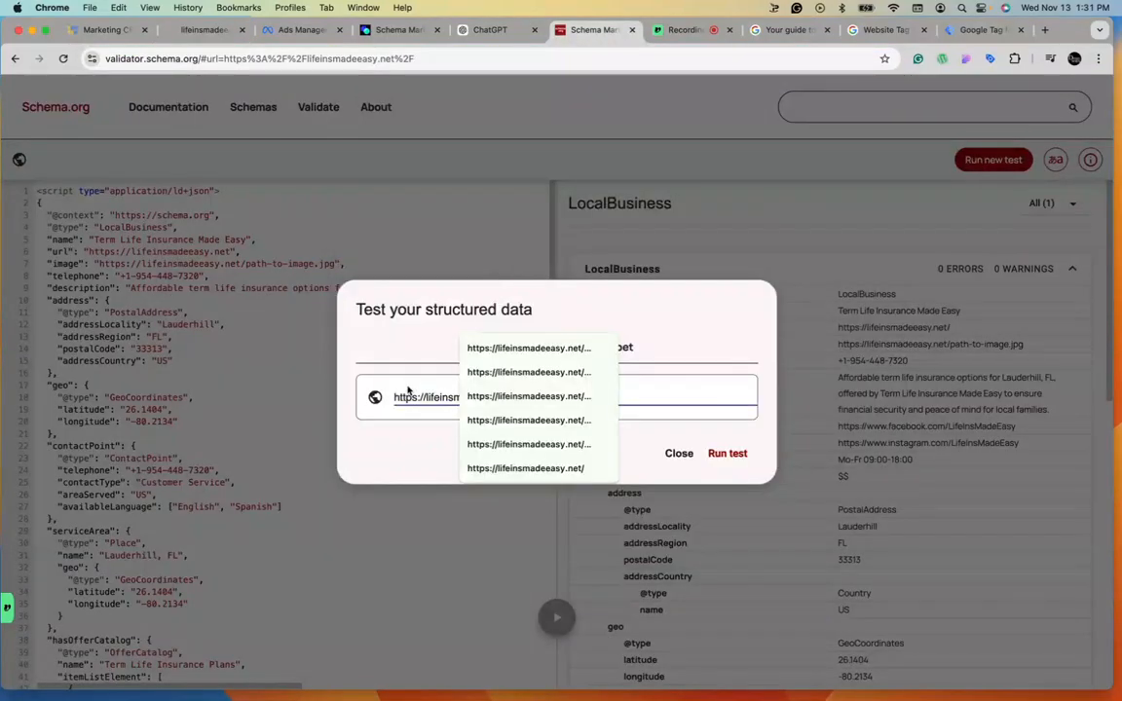
click(410, 394)
key(super+a)
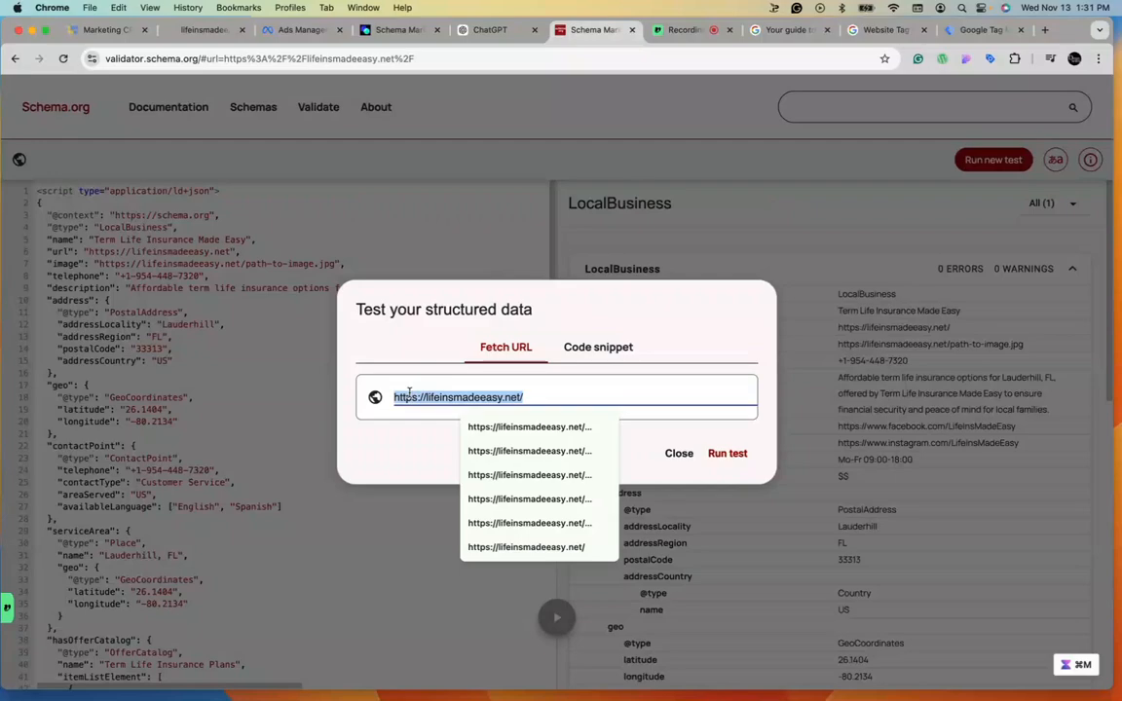
key(super+v)
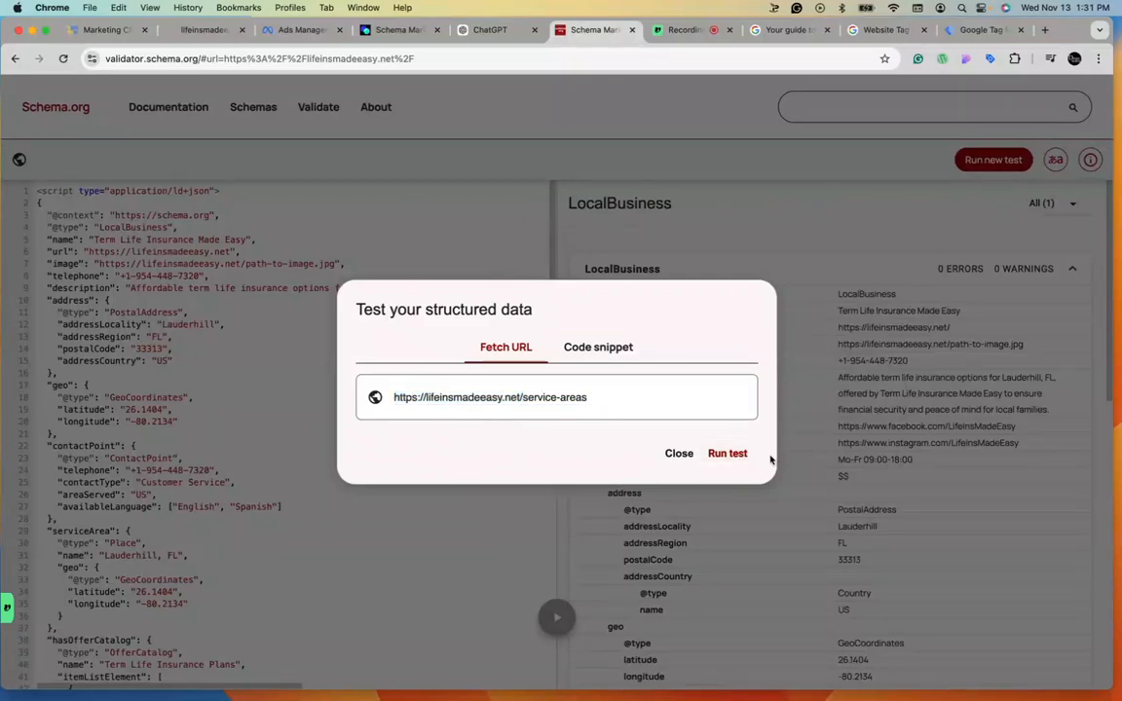
click(728, 453)
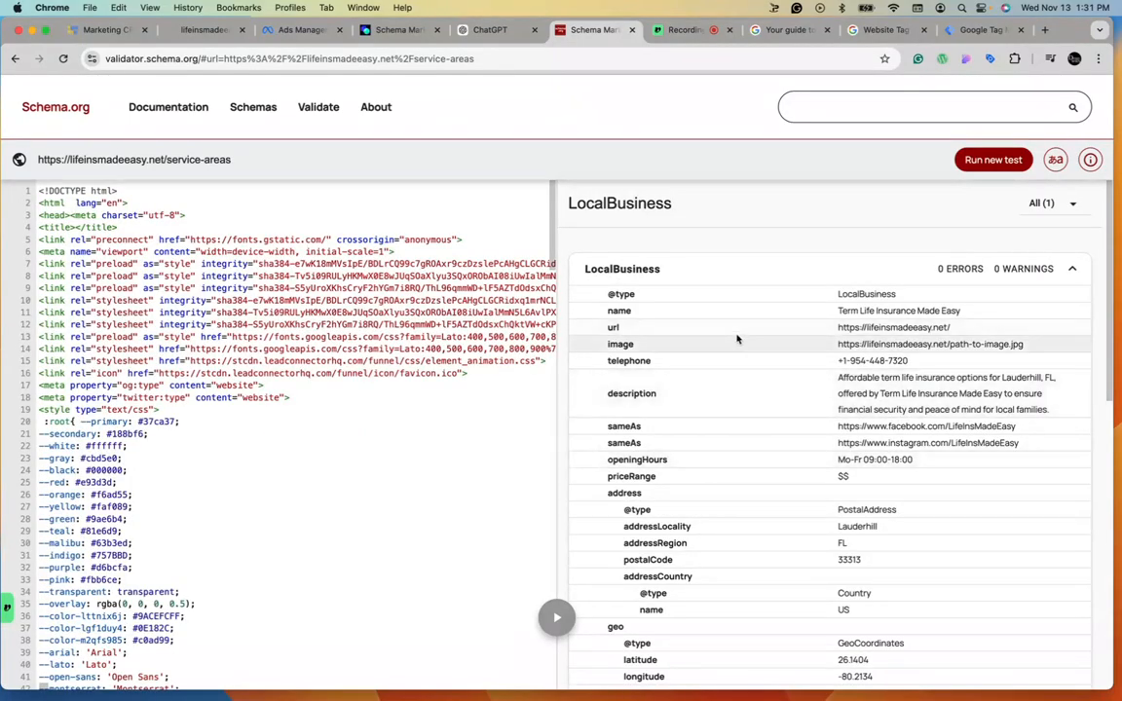
Scroll through the detected LocalBusiness schema properties to review the validation results.
scroll(784, 396, down, 5)
scroll(846, 405, down, 7)
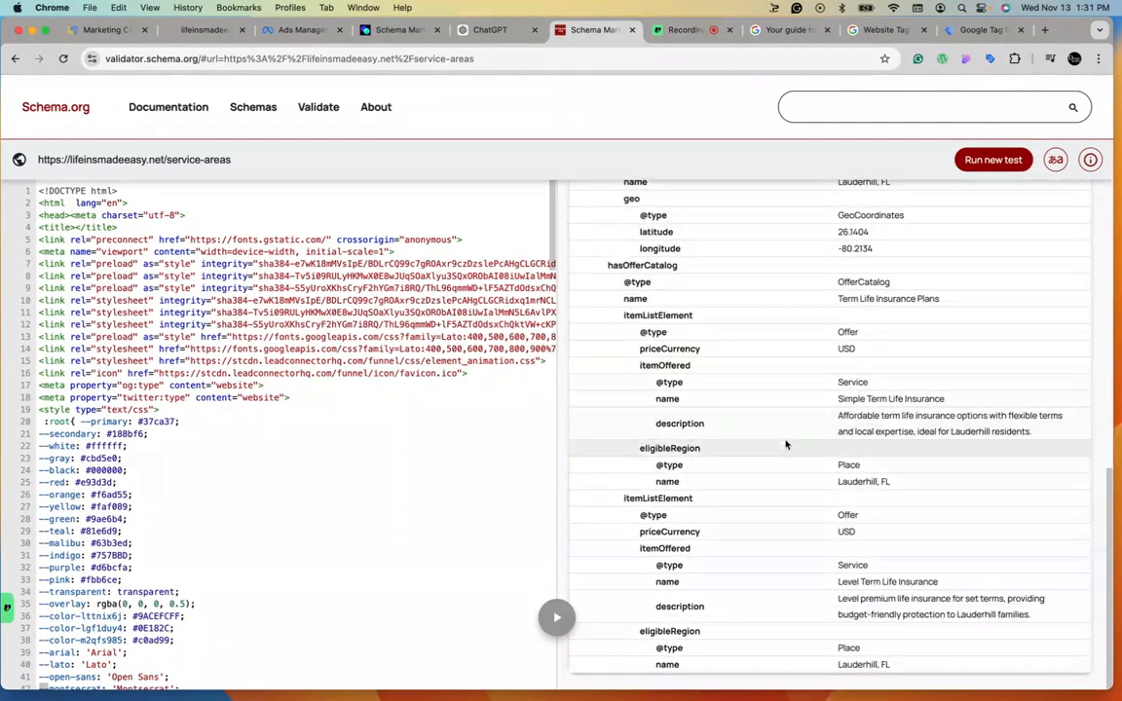
scroll(797, 346, up, 15)
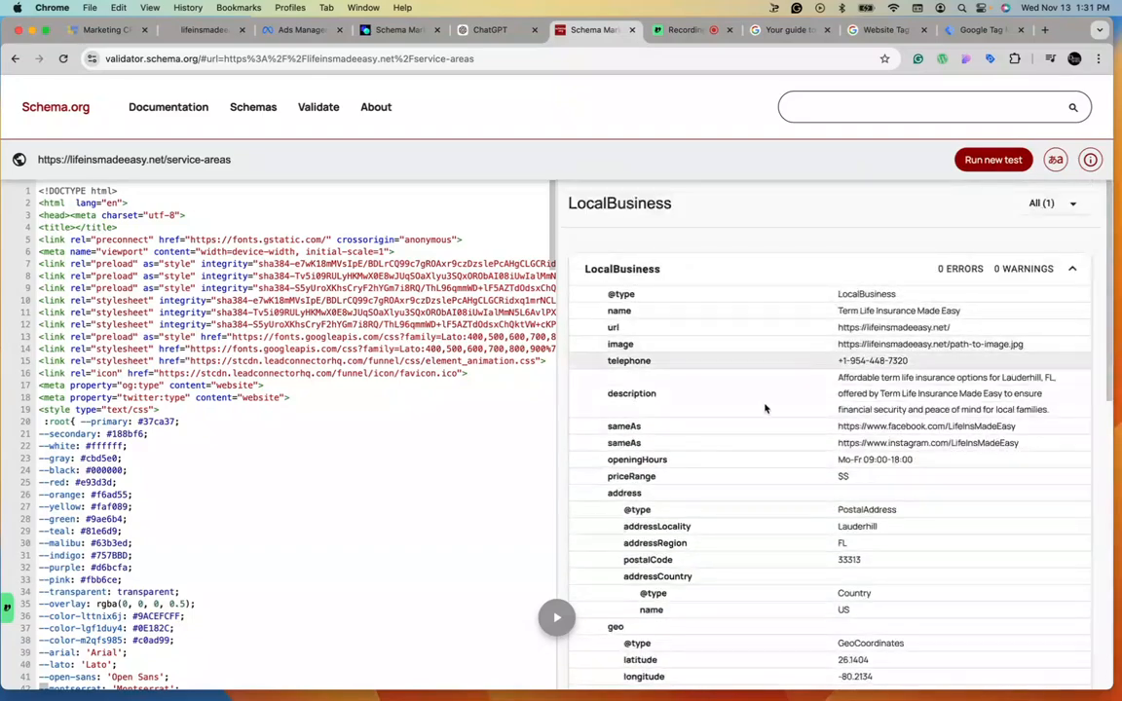
scroll(865, 637, down, 12)
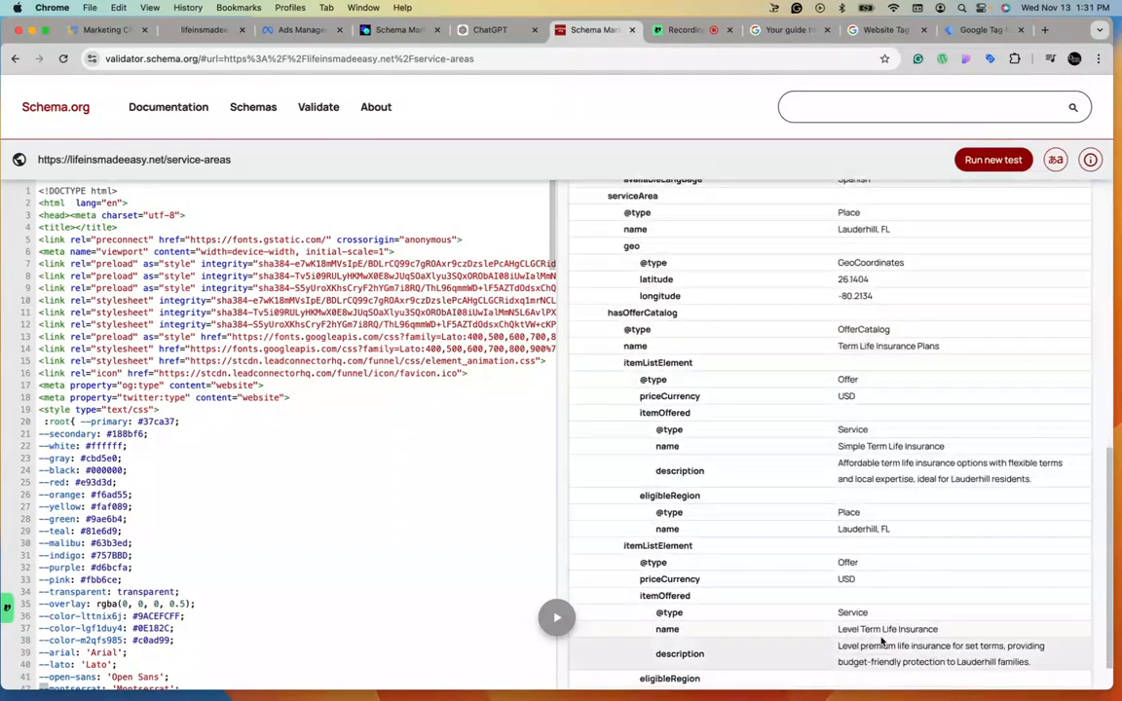
scroll(859, 555, up, 15)
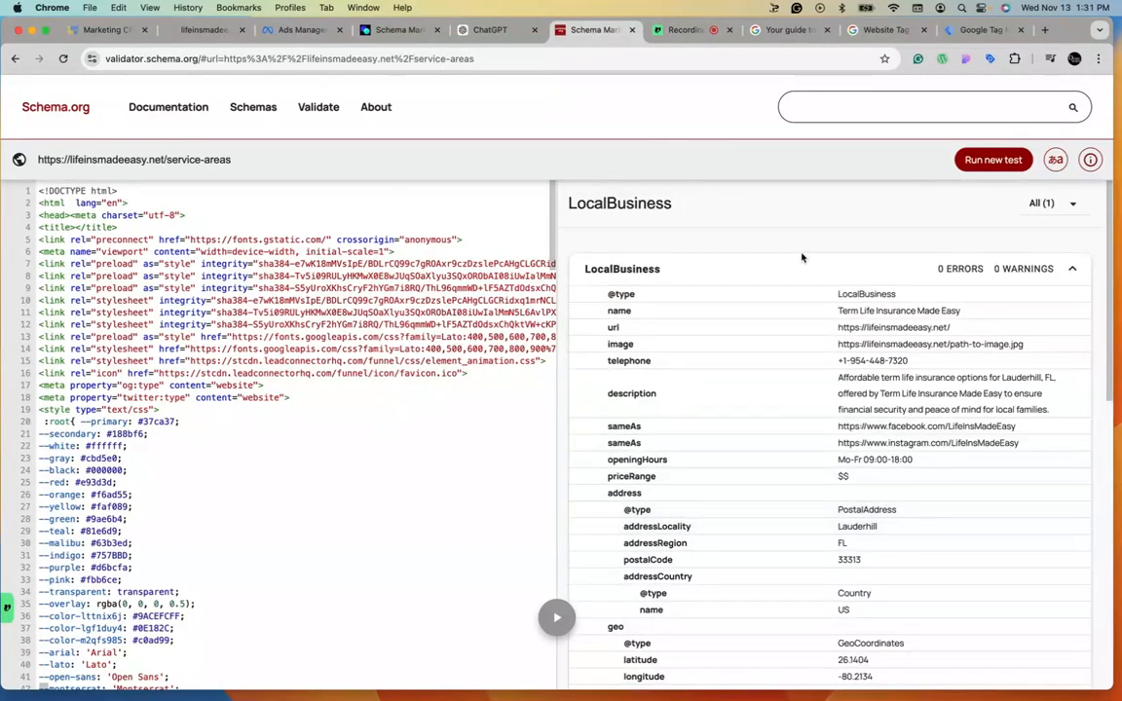
scroll(899, 571, down, 1)
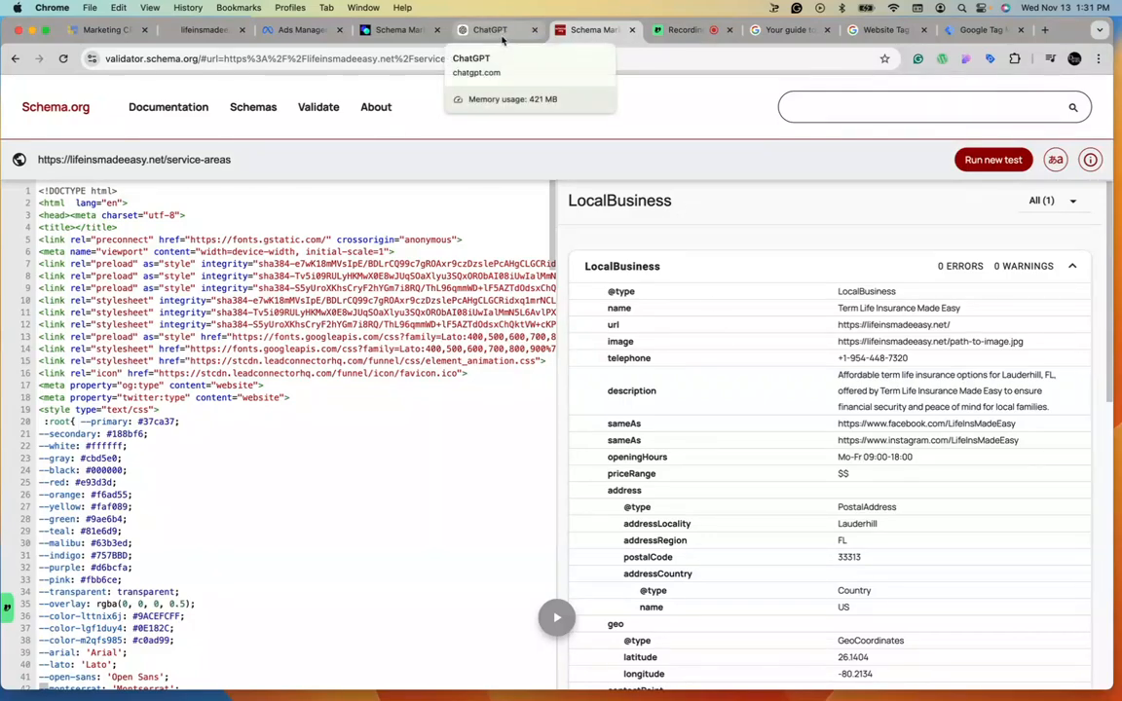
scroll(944, 408, down, 1)
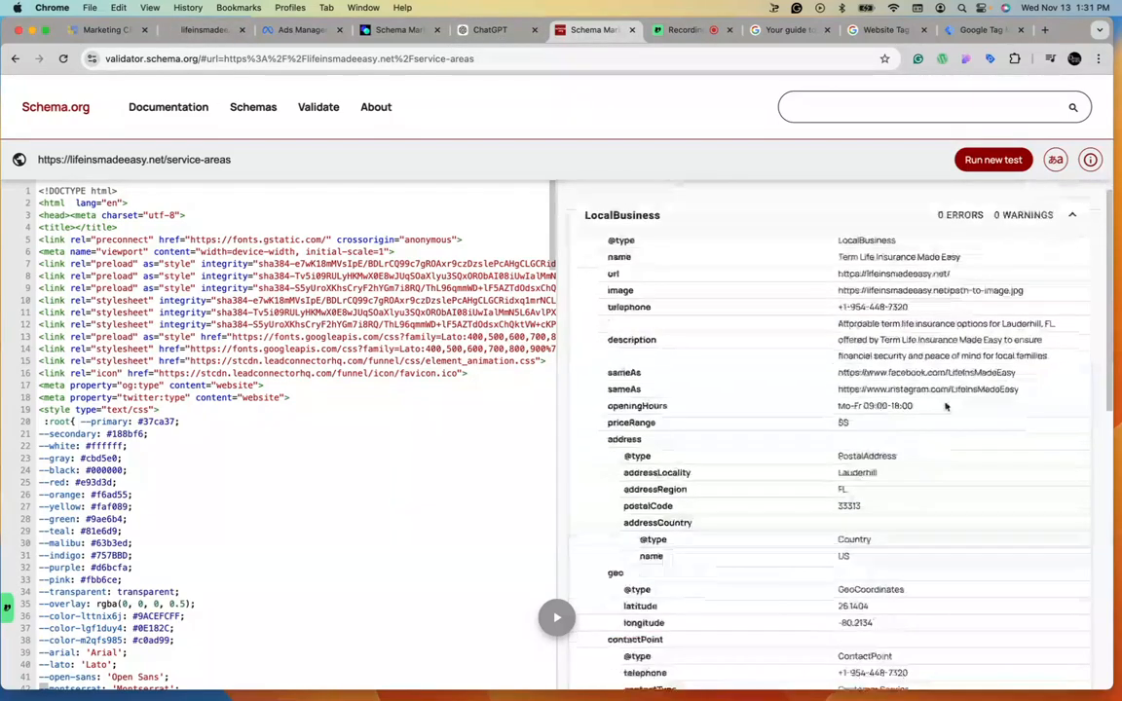
scroll(945, 407, down, 10)
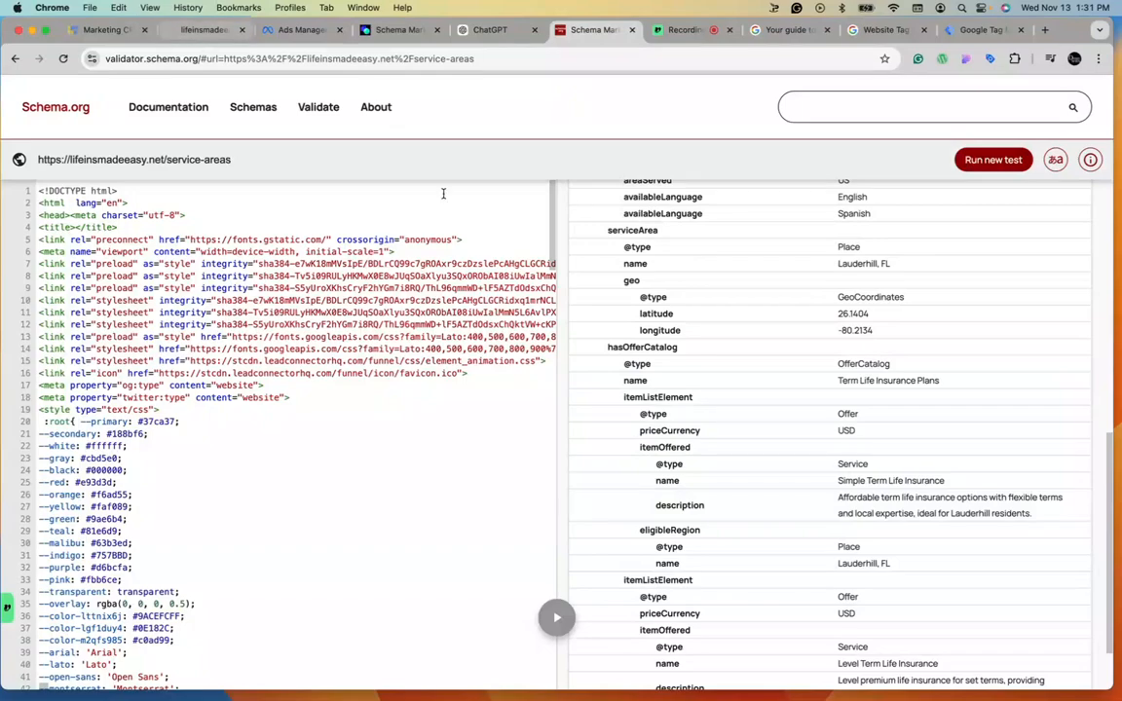
Return to Tag Manager and open the workspace overview.
click(978, 29)
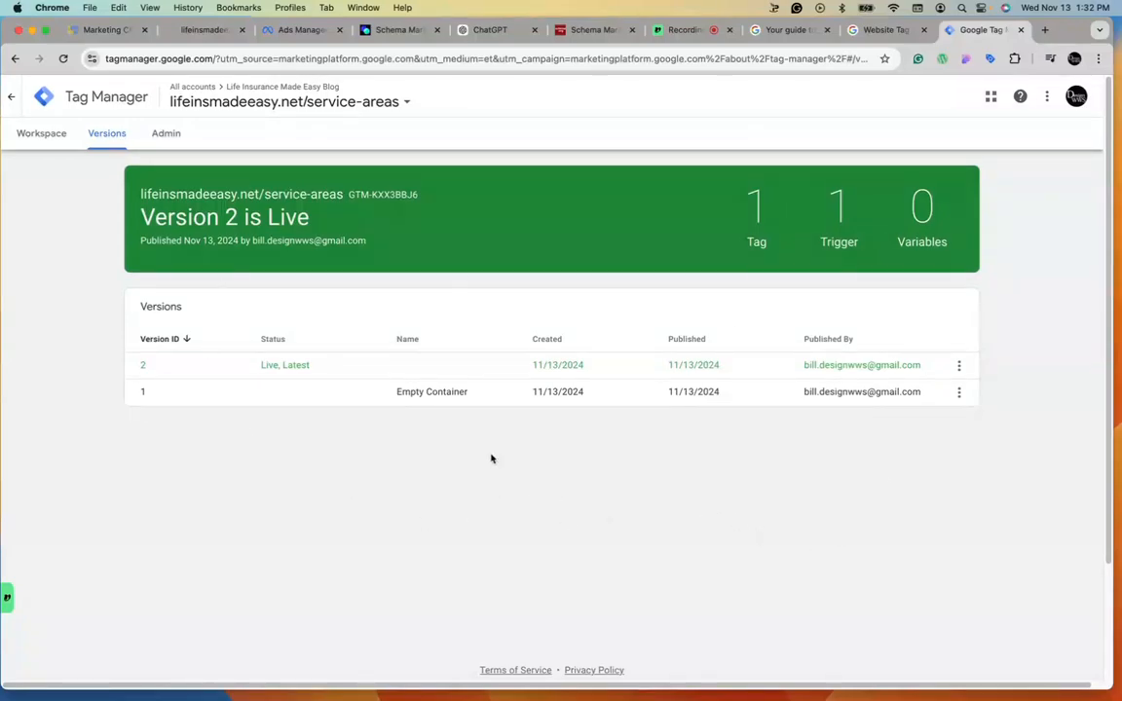
click(39, 137)
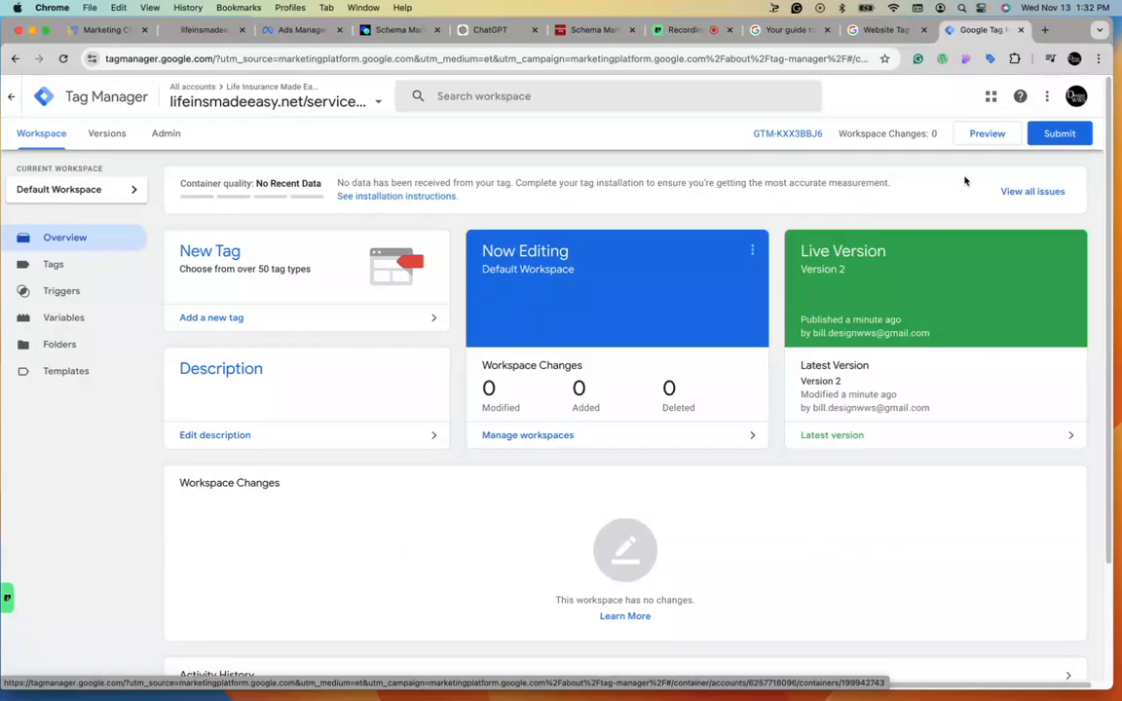
click(682, 31)
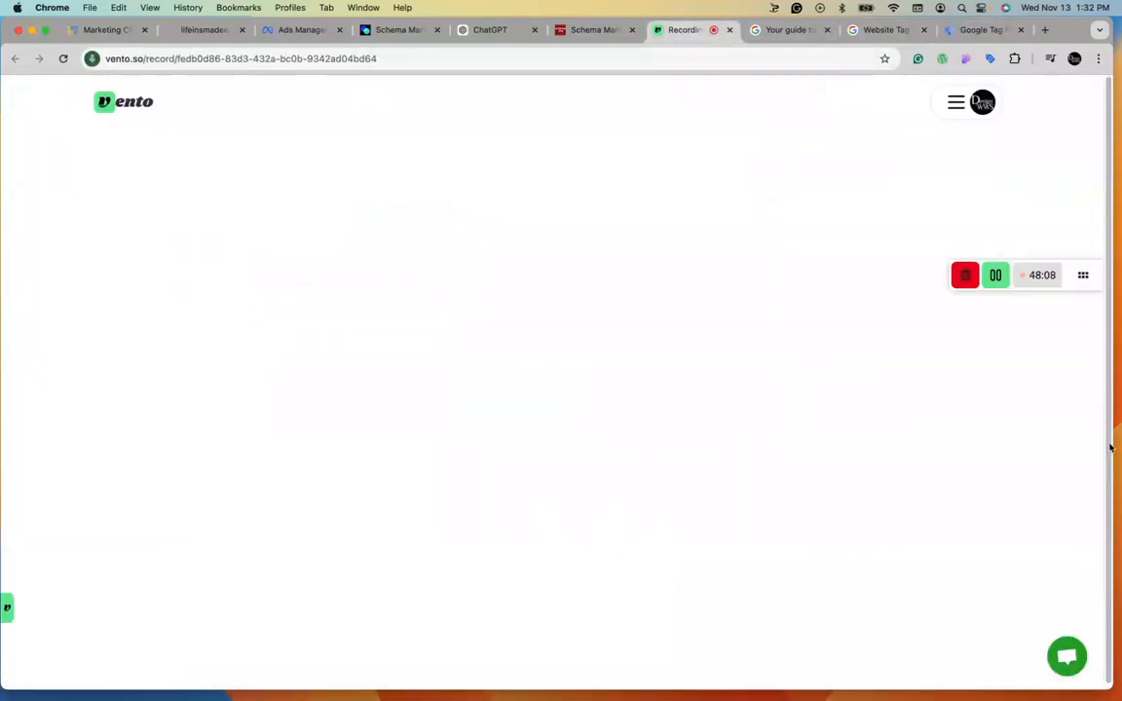